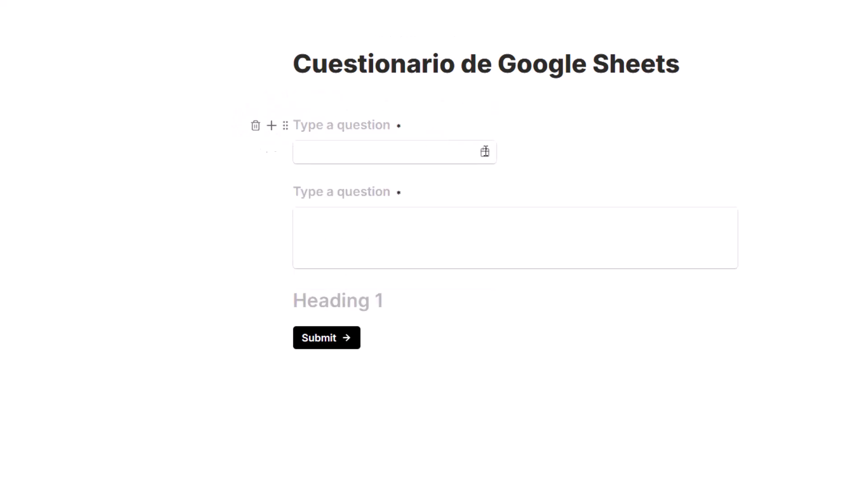
- Delete the empty Heading 1 block above the Submit button
left_click(255, 300)
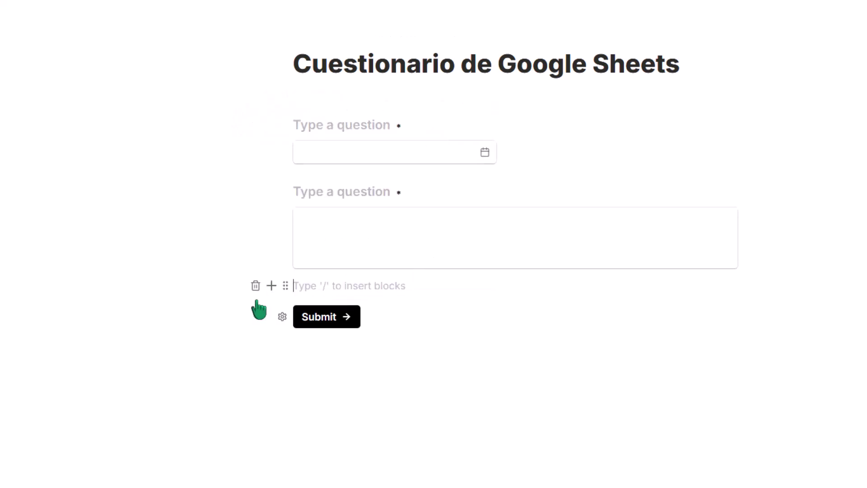
key("BackSpace")
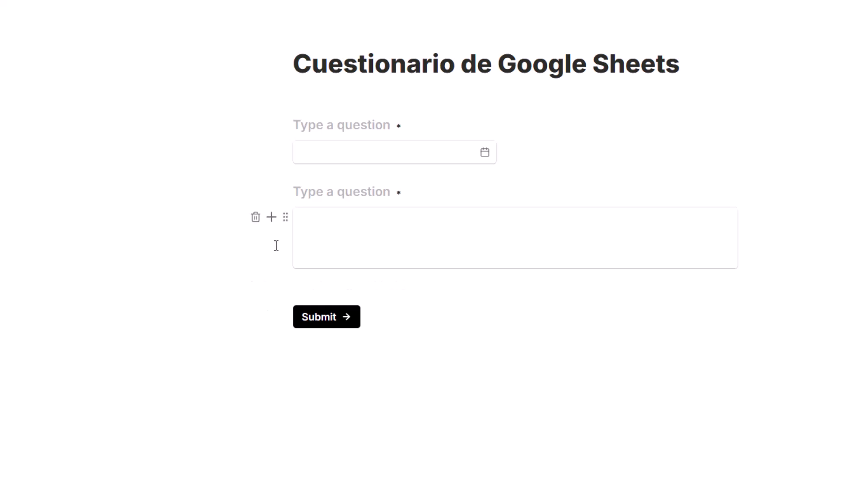
- Review the block settings of the untitled long answer field and the untitled date field
left_click(286, 197)
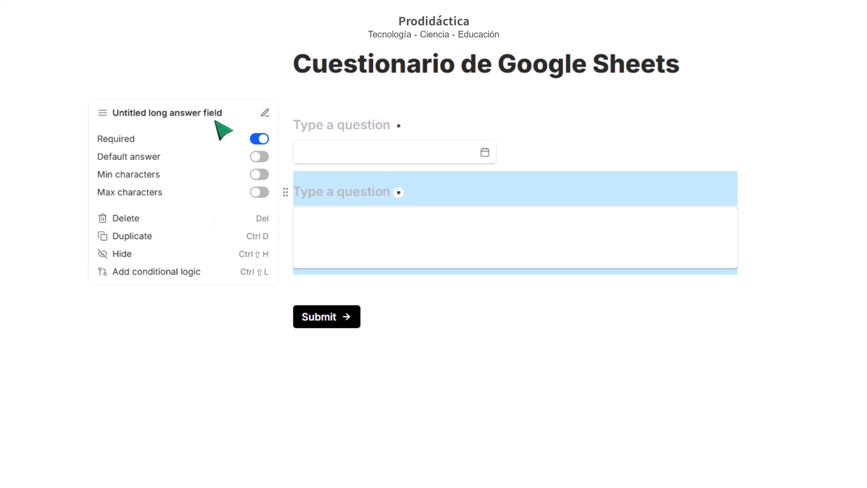
left_click(265, 112)
left_click(265, 114)
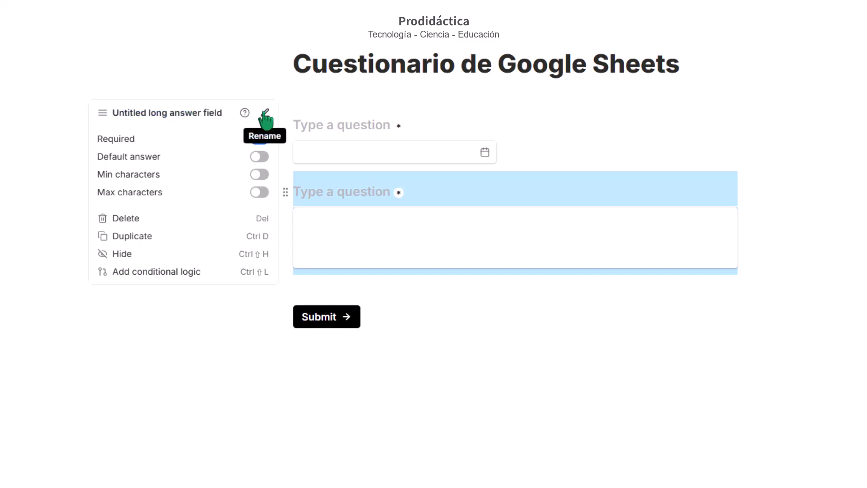
key("Escape")
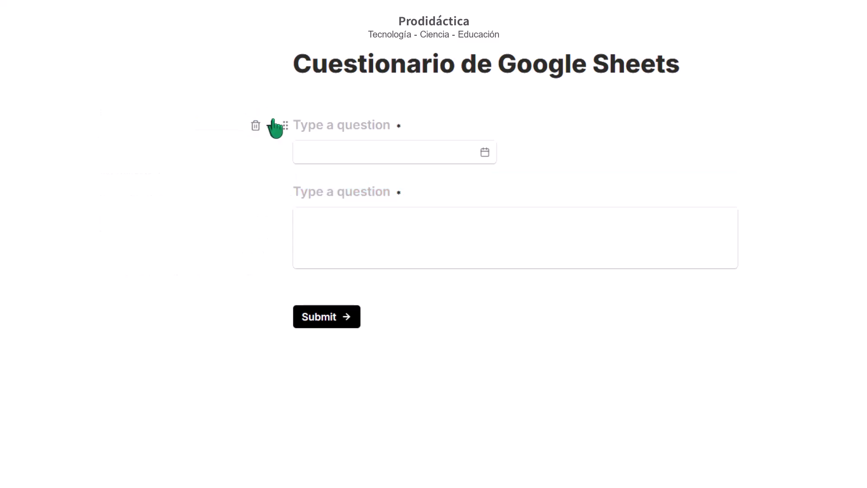
left_click(285, 127)
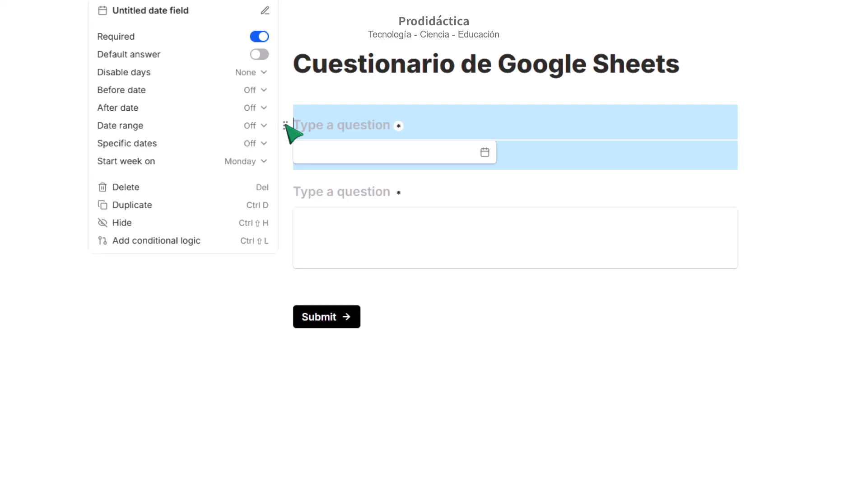
left_click(191, 244)
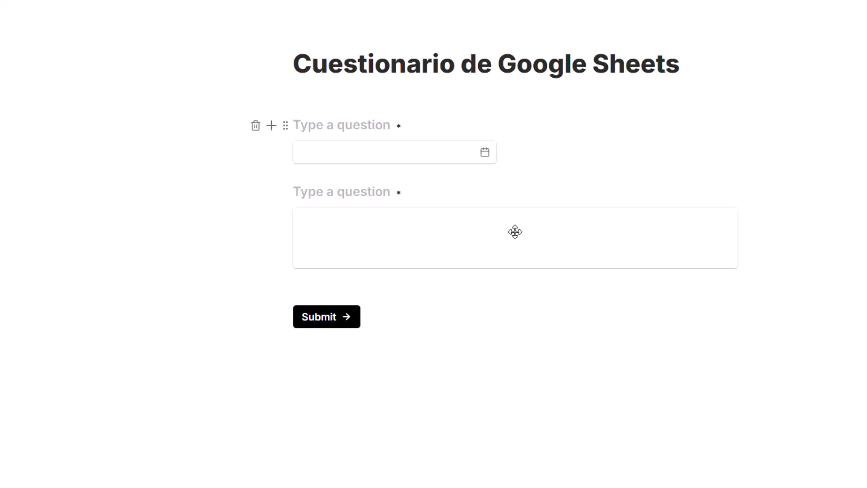
- Delete the untitled long answer and date questions so only the form title and Submit button remain
left_click(255, 216)
left_click(256, 217)
left_click(256, 192)
left_click(256, 181)
left_click(256, 151)
left_click(256, 126)
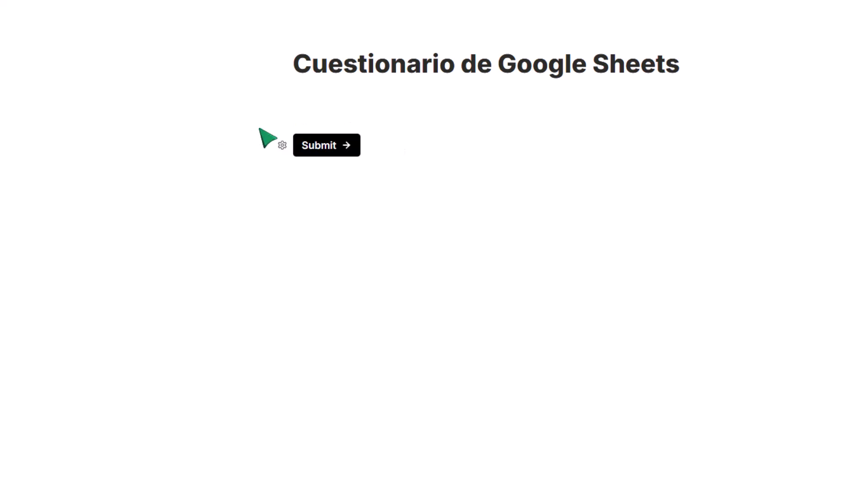
- Insert a short answer question titled "Nombre" with the placeholder "Escribe tu nombre"
left_click(301, 107)
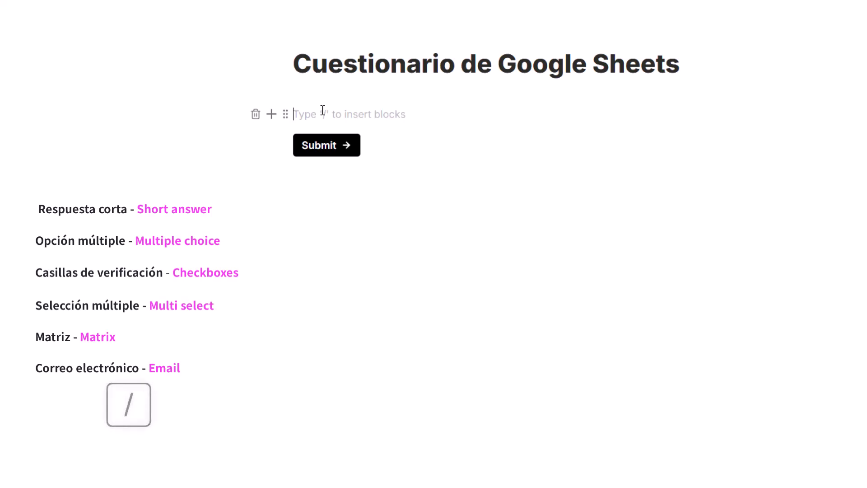
type("/")
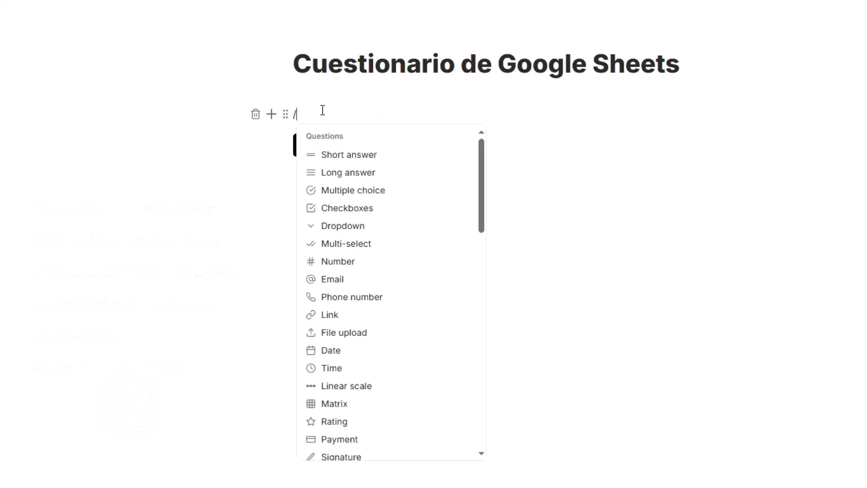
left_click(354, 155)
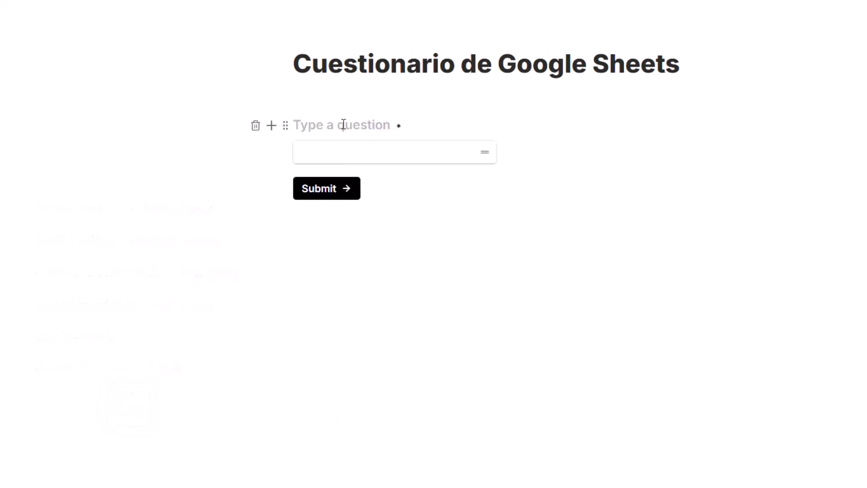
type("Nombre")
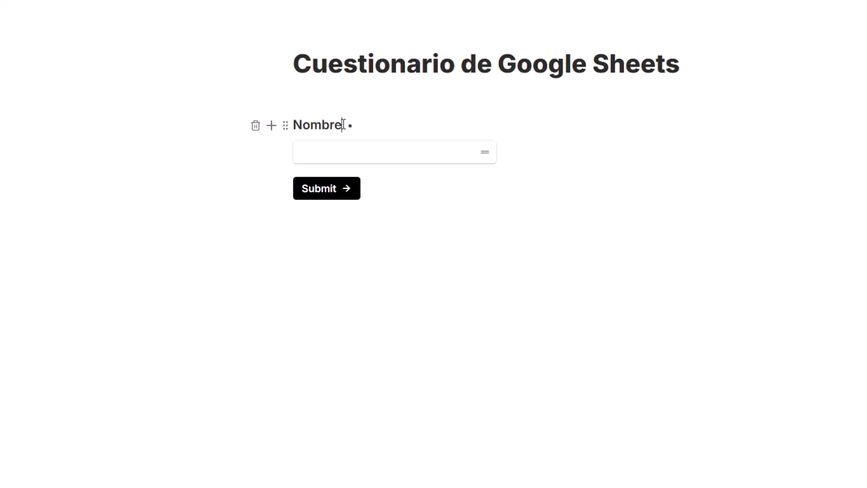
left_click(337, 151)
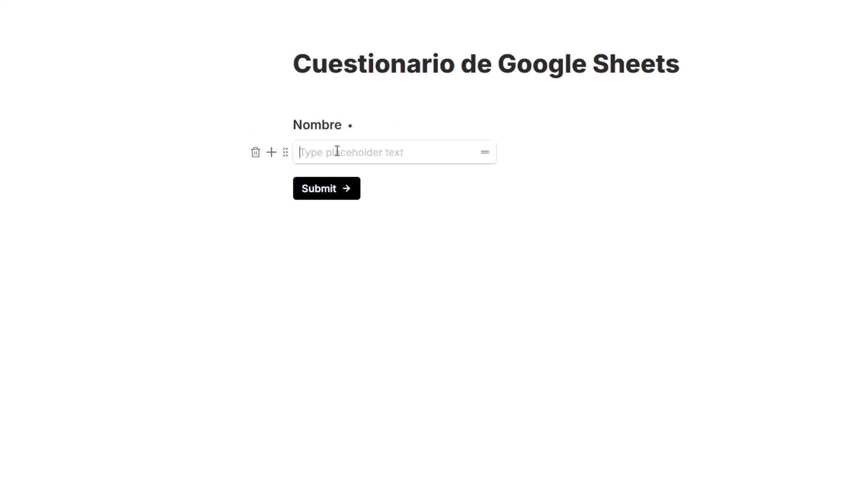
type("Escribe tu no")
type("mbre")
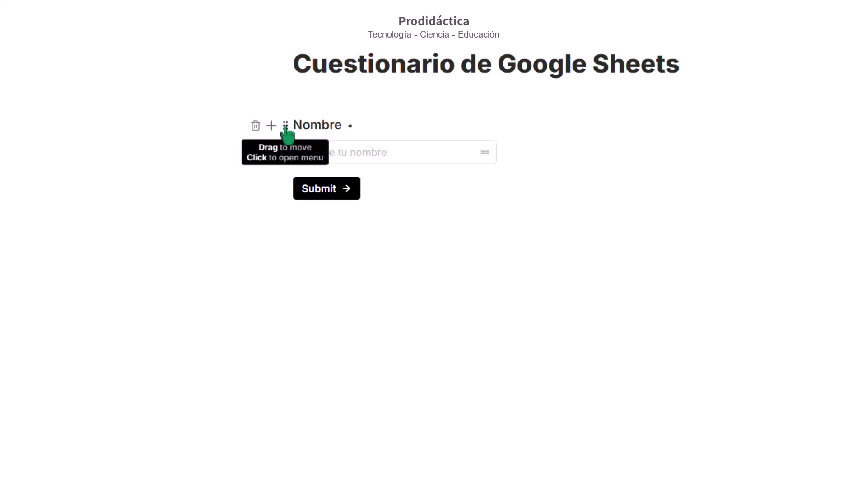
- Duplicate the "Nombre" question and retitle the copy "Apellidos"
left_click(286, 126)
key("ctrl+d")
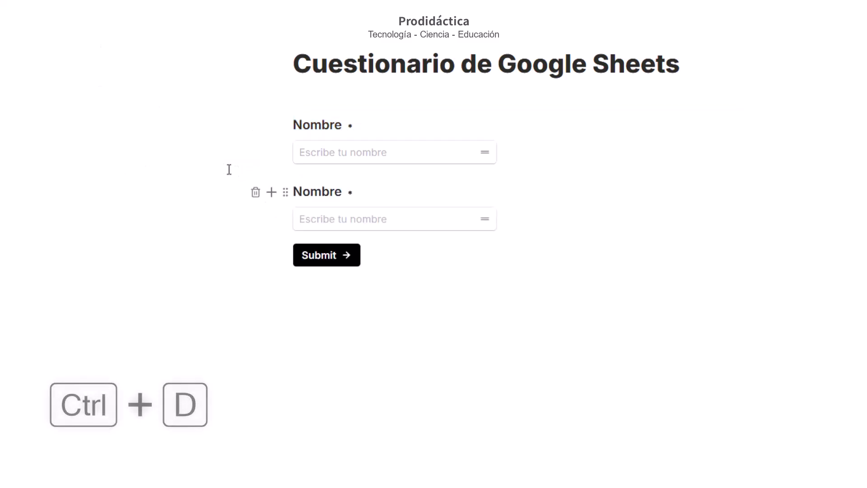
key("Delete")
key("Delete")
key("Delete")
key("Delete")
key("Delete")
key("Delete")
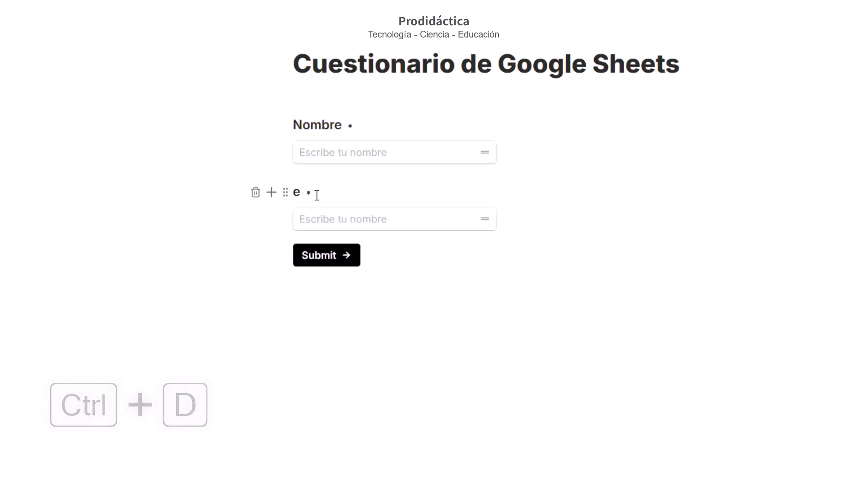
type("Apellidos")
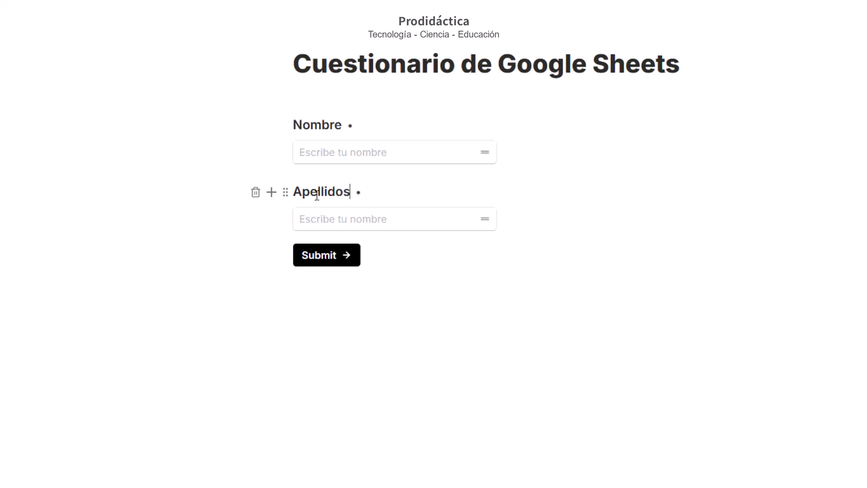
- Change the placeholder of the "Apellidos" field to "Escribe tus apellidos"
type("s apellidos")
key("Delete")
key("Delete")
key("Delete")
key("Delete")
key("Delete")
key("Delete")
key("Delete")
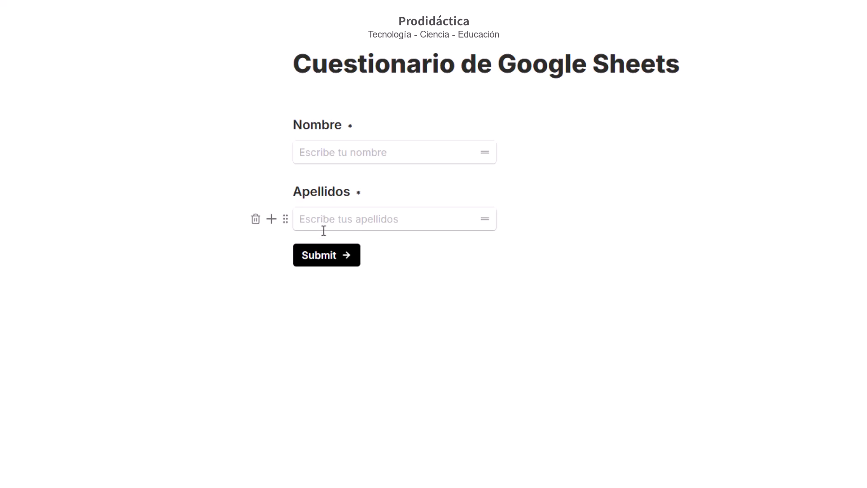
- Insert an Email question below "Apellidos" and title it "Correo electrónico"
left_click(320, 239)
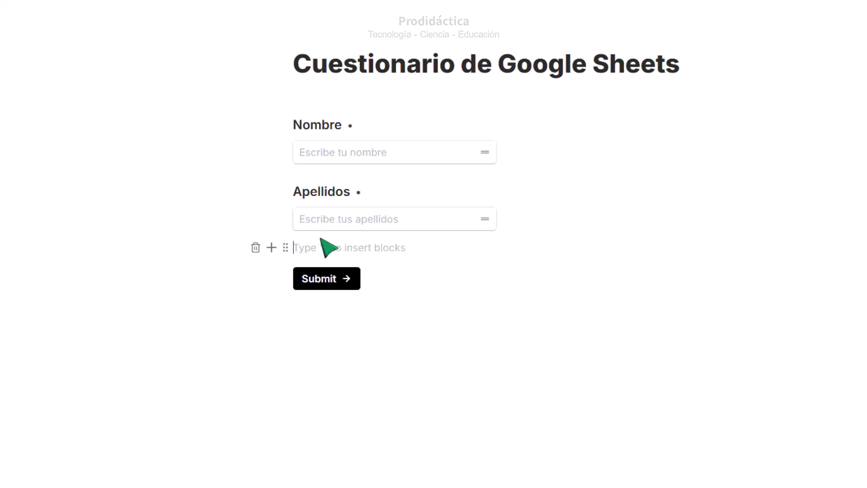
left_click(271, 247)
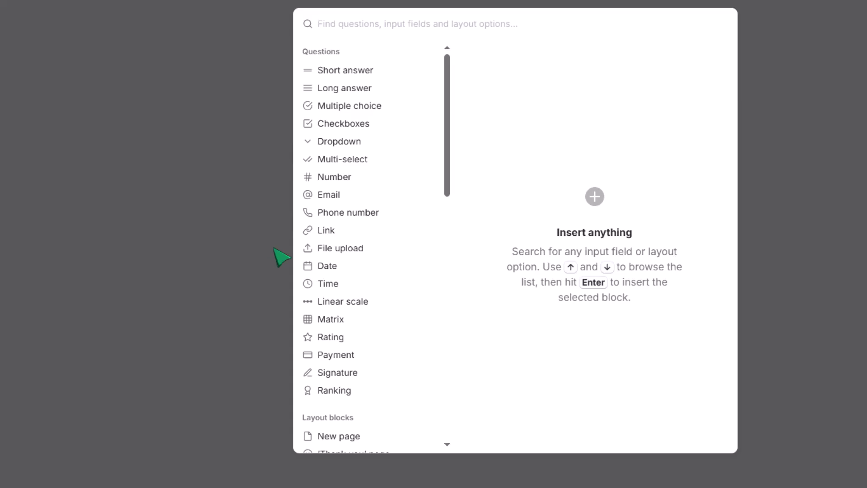
mouse_move(343, 196)
left_click(702, 63)
type("Correo electrónico")
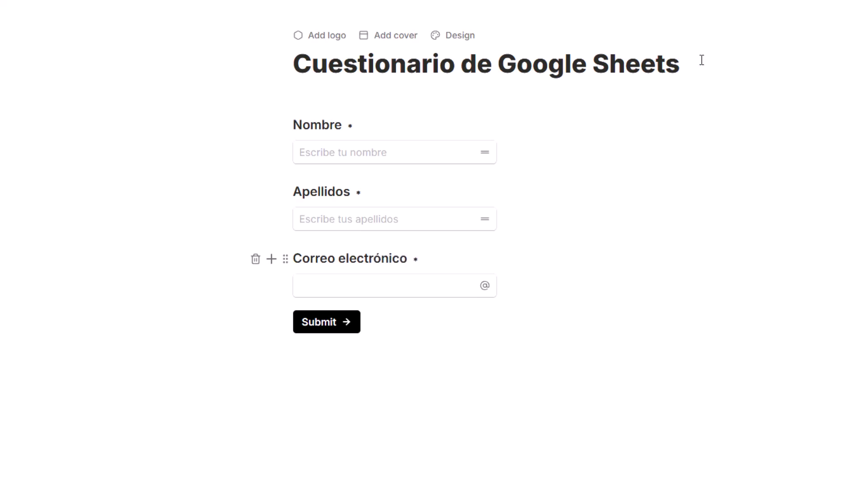
- Set the email field's placeholder to "Escribe la dirección de correo electrónico" and check the question's block settings
left_click(389, 286)
type("Esc")
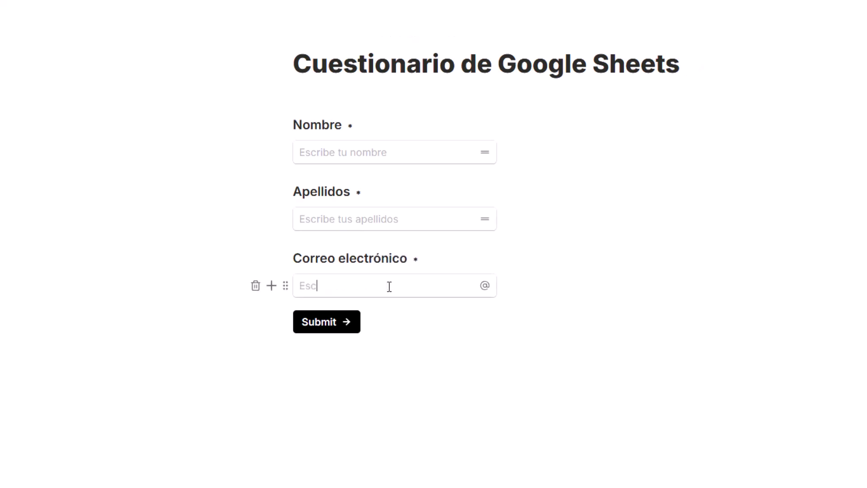
type("ribe la dirección de correo")
type(" electrónico")
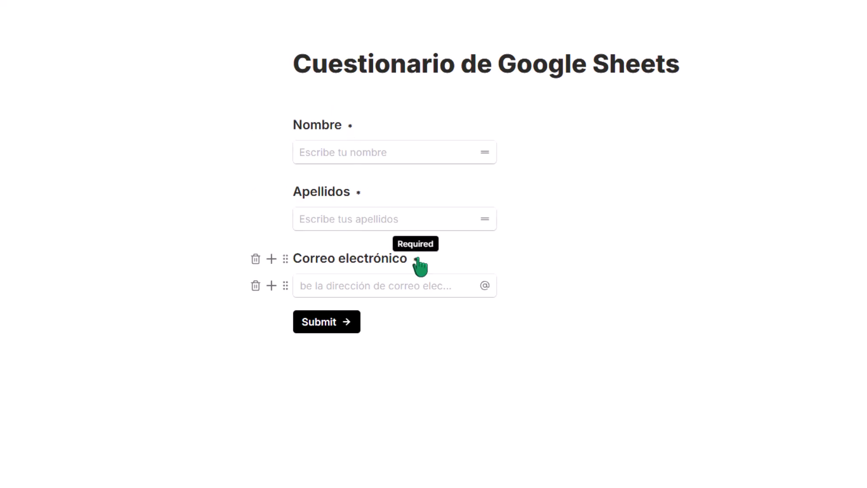
left_click(285, 260)
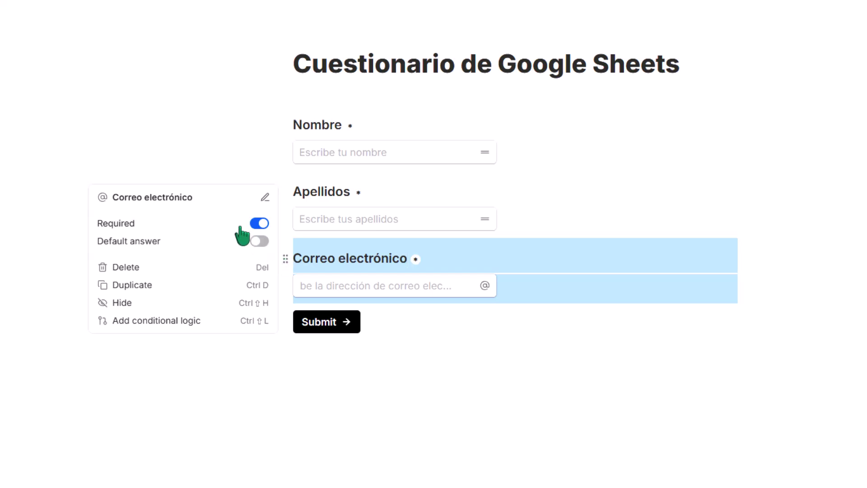
key("Escape")
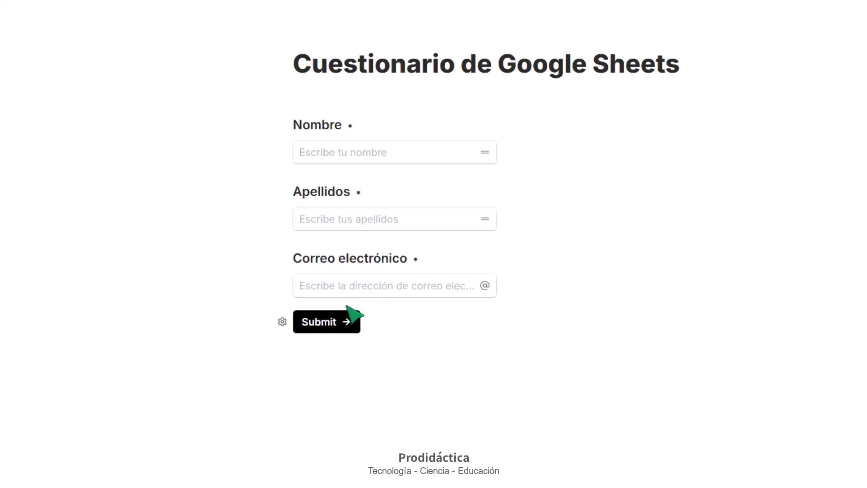
- Insert a multiple choice question reading "¿Cuál es la forma más rápida de crear una nueva hoja de cálculo en blanco en Google Sheets?"
left_click(315, 307)
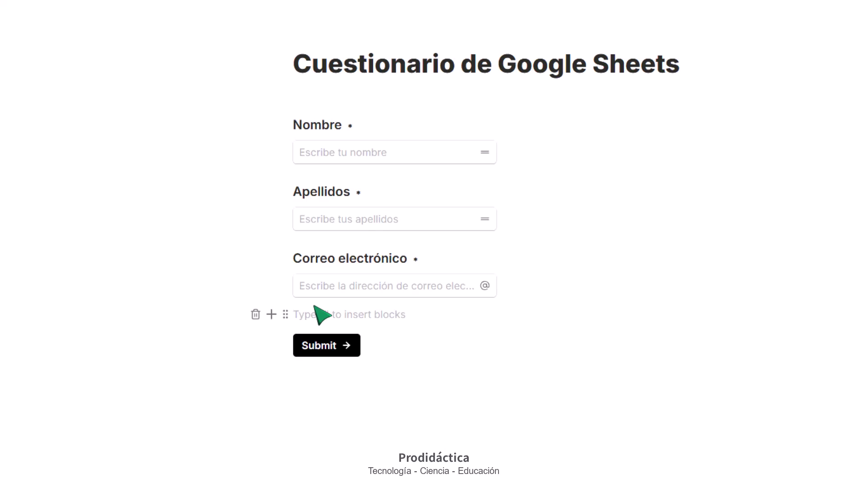
type("/")
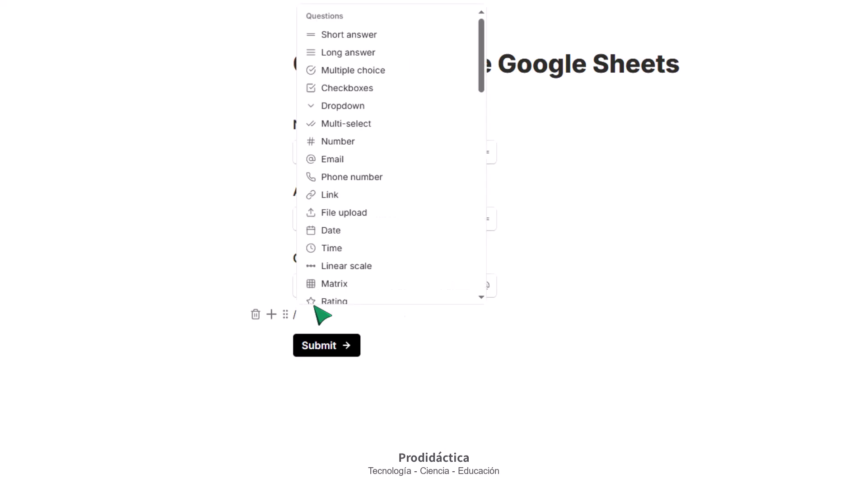
type("q")
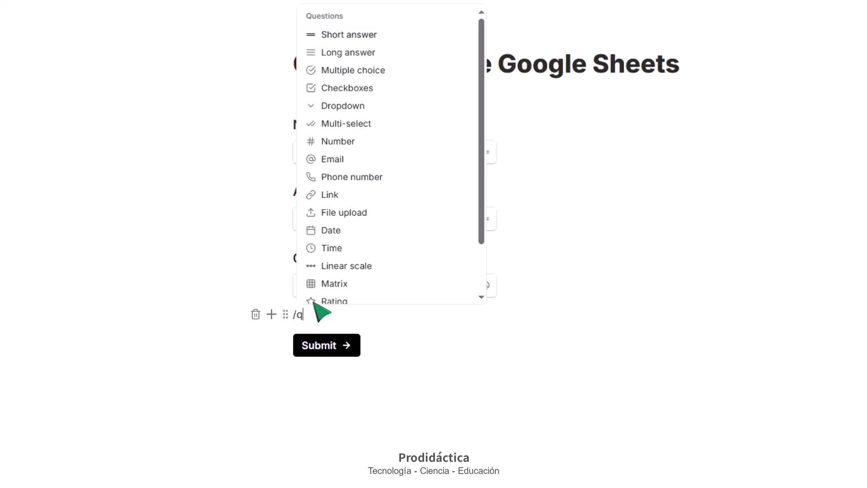
left_click(379, 70)
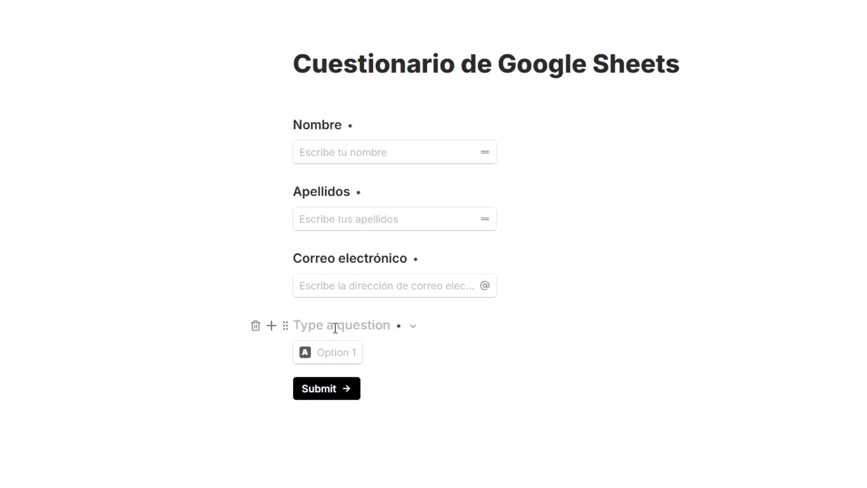
type("¿Cuál es la forma más rápida de crear una nueva hoja de cálculo en blanco en Google Sheets?")
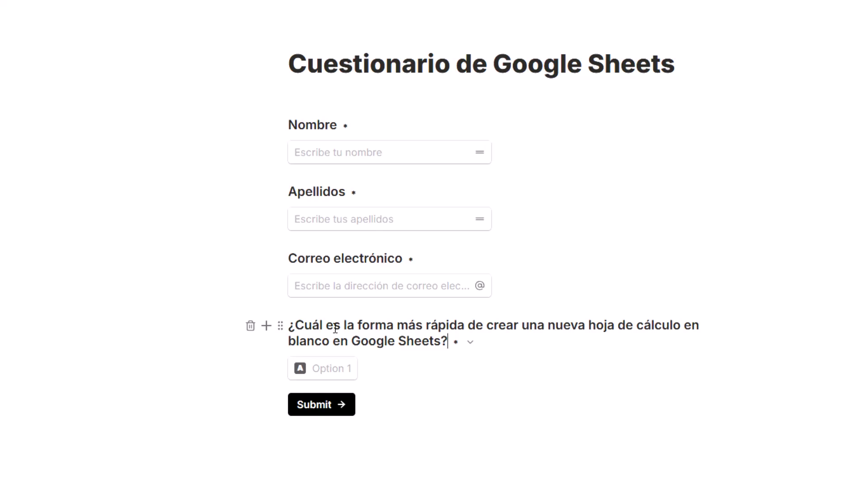
- Fill in options A "Navegar a la URL sheets.new" and B "Acceder a Google Drive y hacer clic en "NUEVO" for the multiple choice question
left_click(329, 366)
type("Navegar a la URL sheets.new")
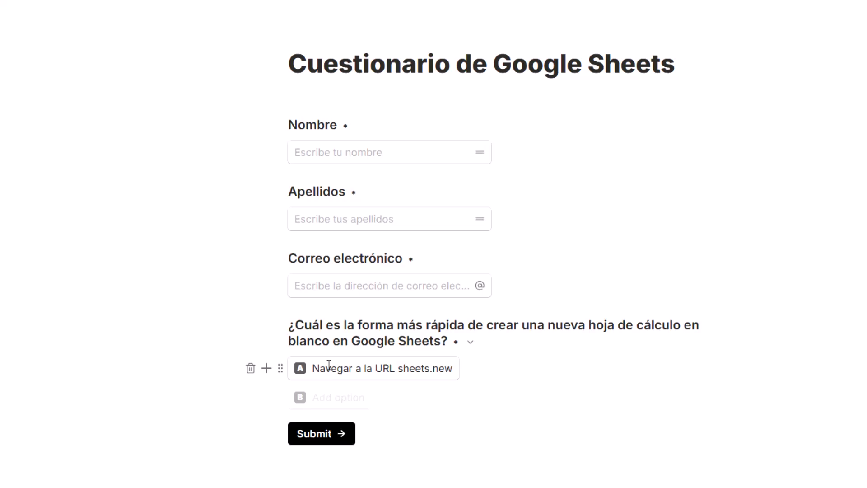
left_click(344, 401)
type("Acceder a Google Drive y hacer clic en \"NUEVO")
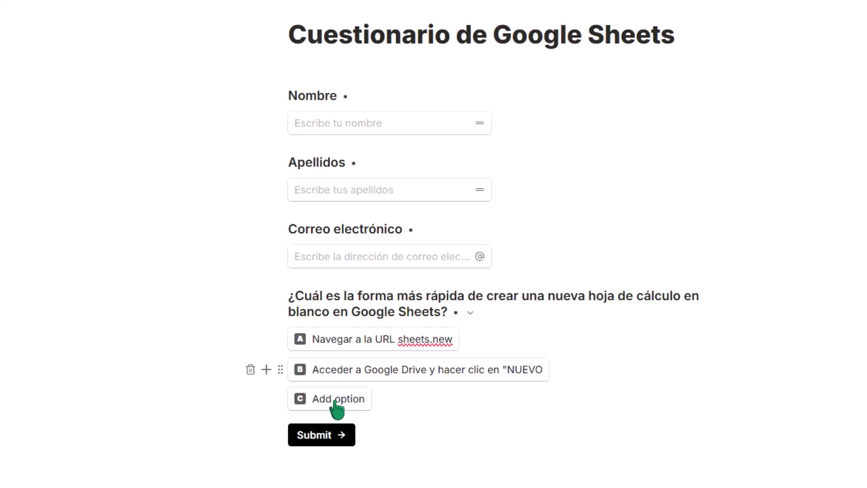
- Add options C "Subir un archivo de Excel" and D "Crear una cuenta nueva de Google" to the multiple choice question
left_click(336, 400)
type("Subir un archivo de Excel")
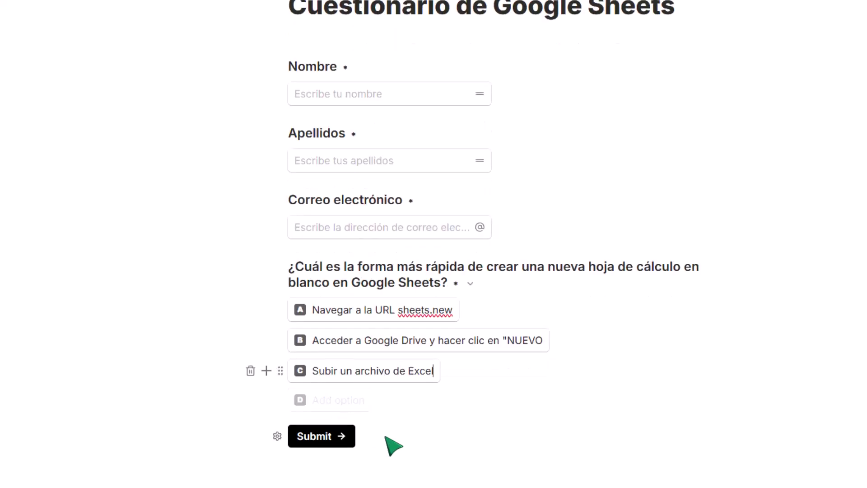
left_click(338, 400)
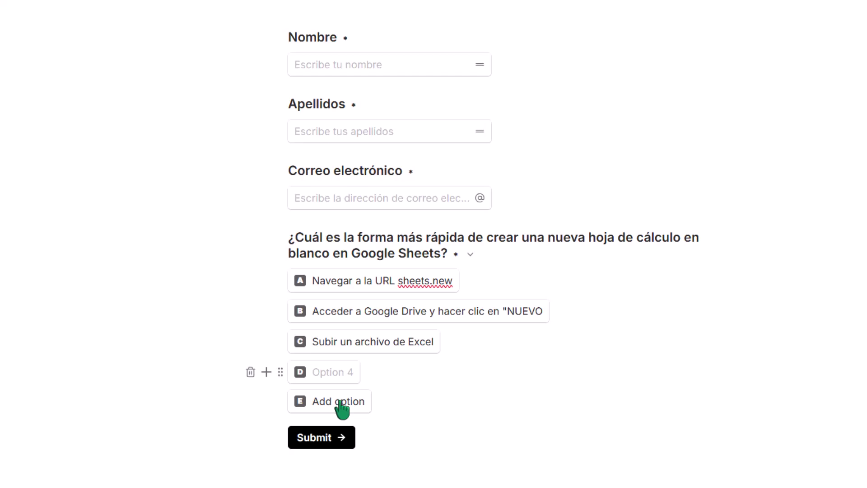
type("Crear una cuenta nueva de Google")
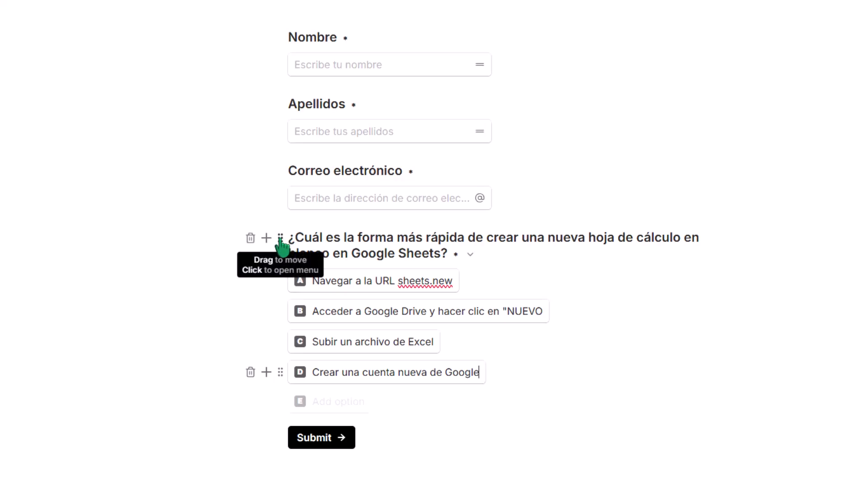
- Randomize the options of the multiple choice question and set its option badges to Numbers
left_click(280, 238)
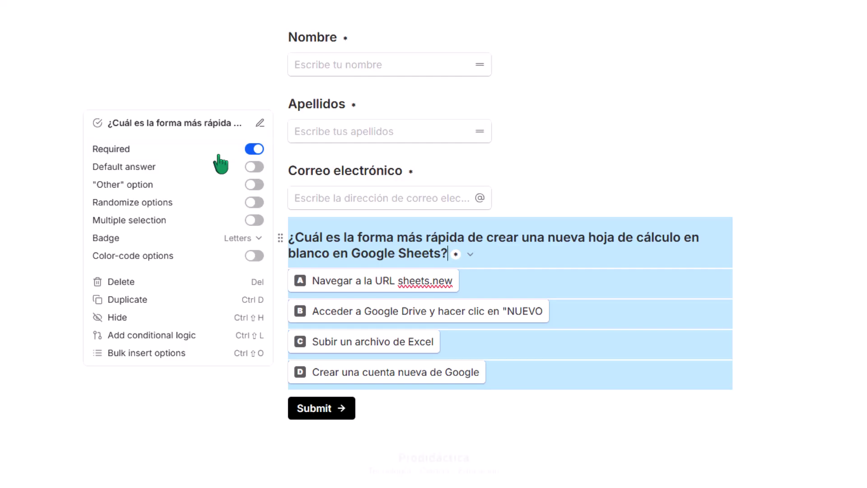
left_click(209, 203)
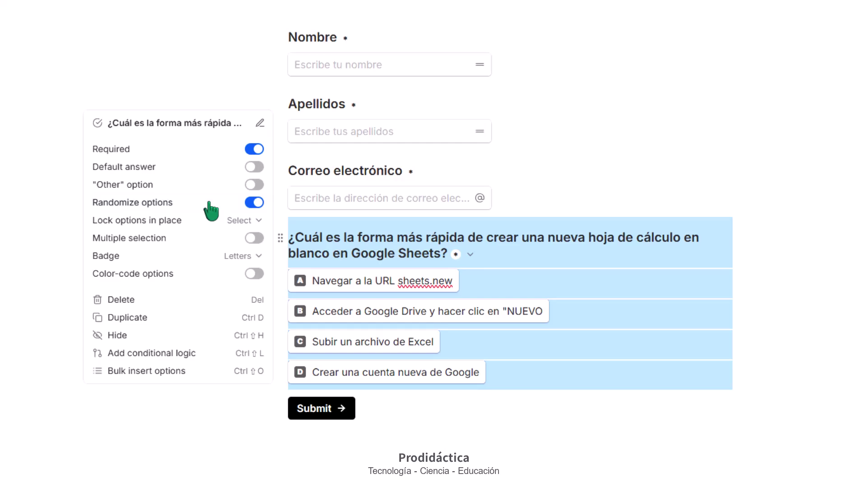
left_click(257, 256)
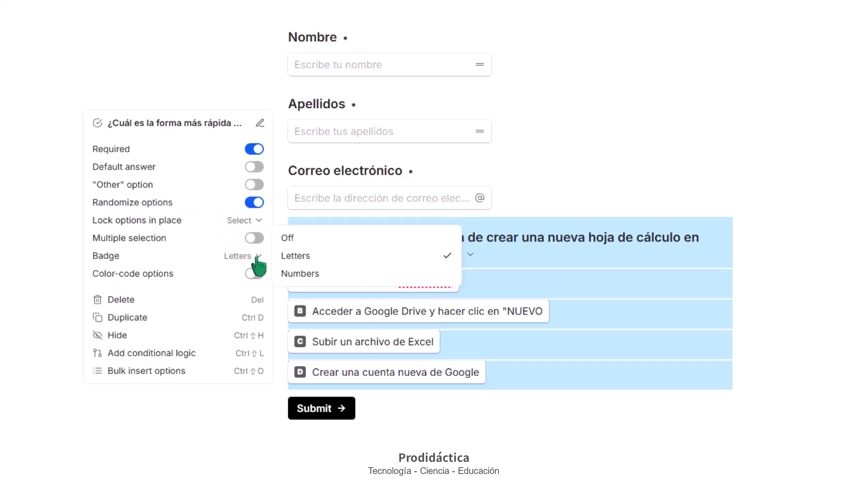
left_click(310, 275)
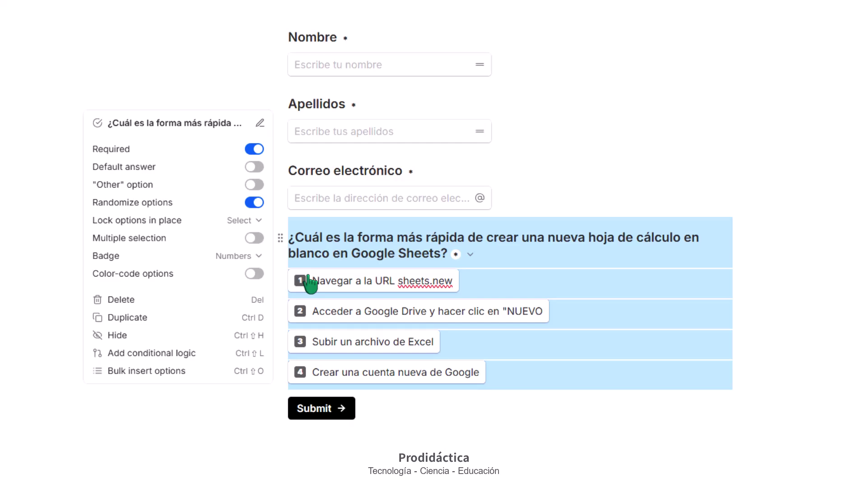
left_click(309, 276)
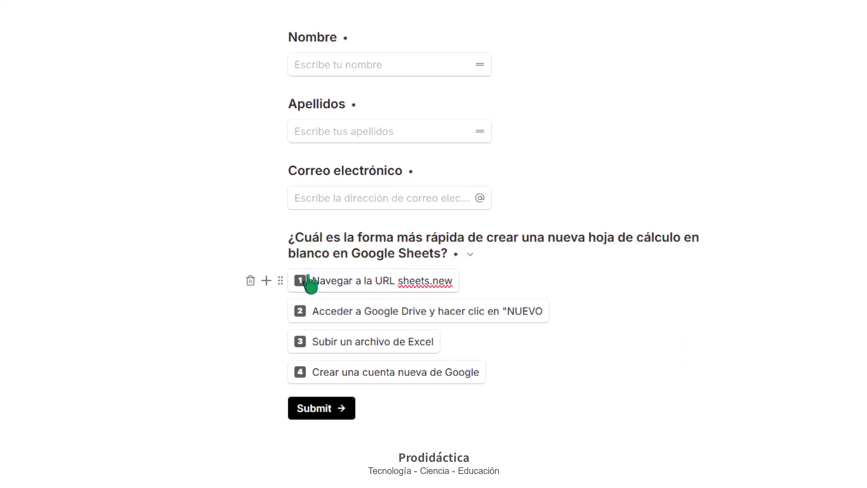
- Insert a dropdown question below it reading "¿Qué nombre recibe la intersección de una columna y una fila en Google Sheets?"
left_click(302, 391)
left_click(267, 391)
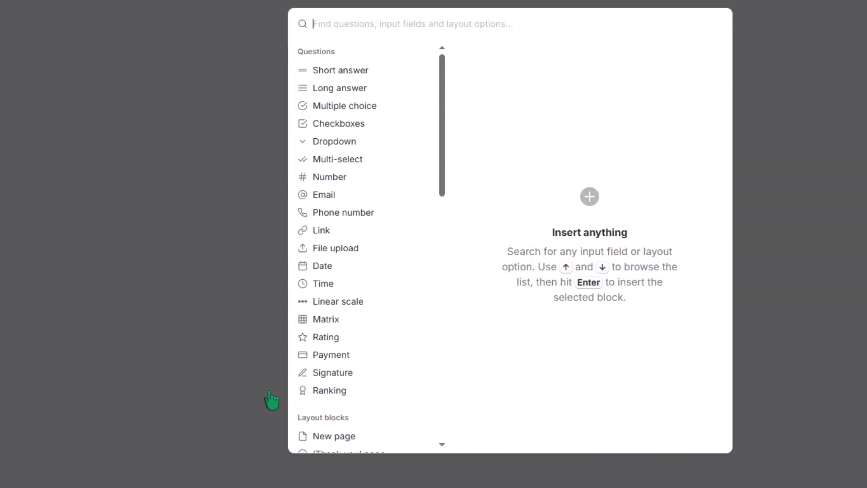
left_click(325, 152)
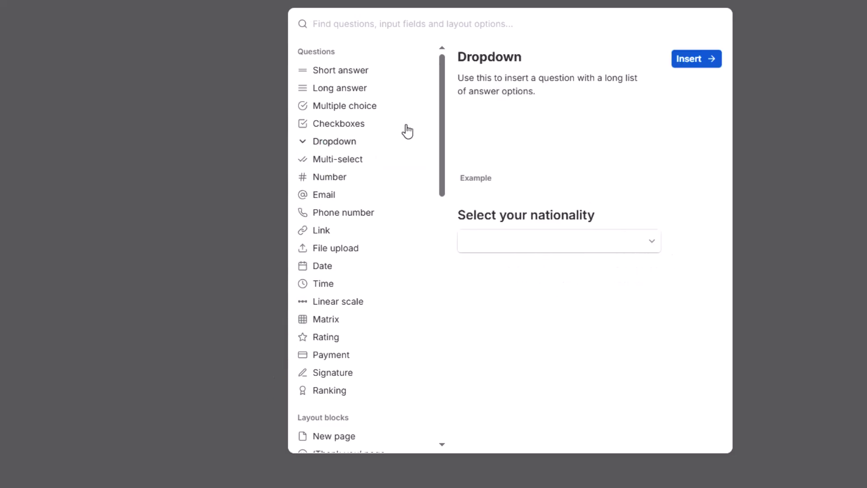
left_click(686, 61)
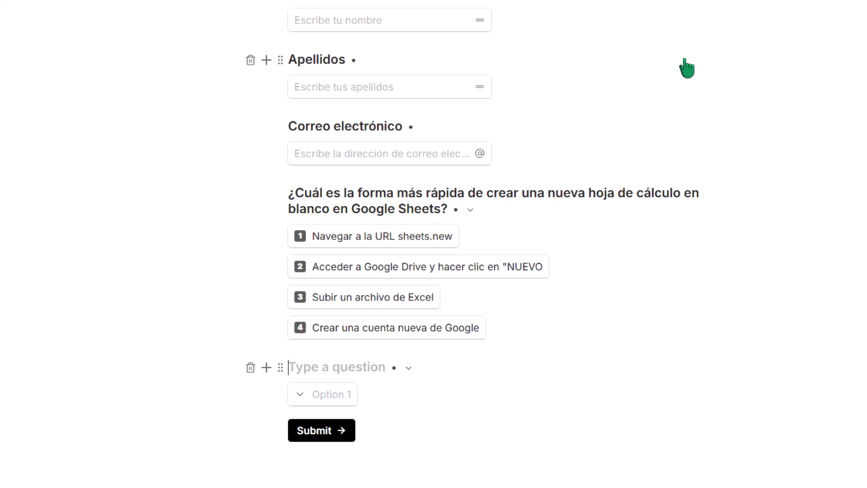
type("¿Qué nombre recibe la intersección de una columna y una fila en Google Sheets?")
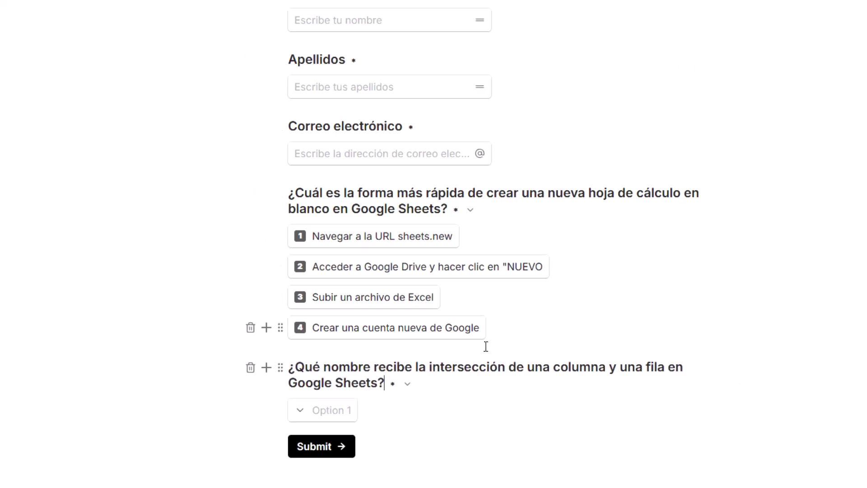
- Fill in the dropdown question's options "Celda", "Rango", "Tabla" and "Dato"
left_click(337, 412)
type("Celda")
key("Return")
type("Rango")
key("Return")
type("Tabla")
key("Return")
type("Dato")
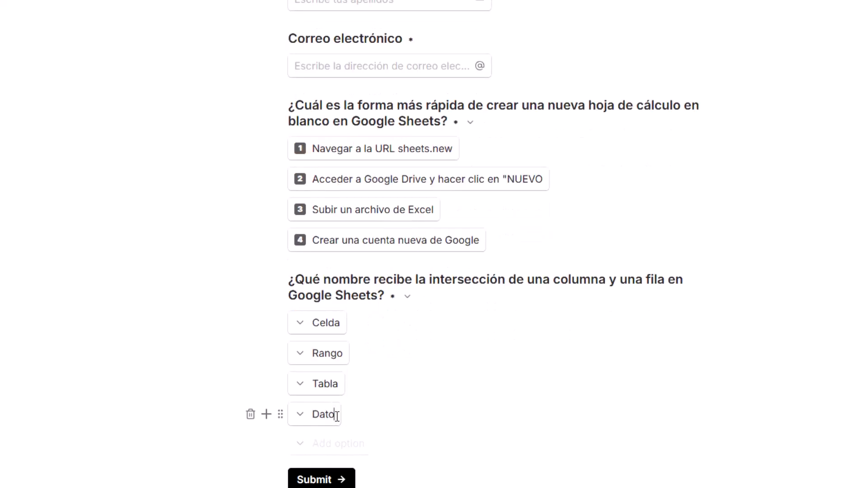
- Turn on randomized options for the dropdown question about the column and row intersection
left_click(280, 282)
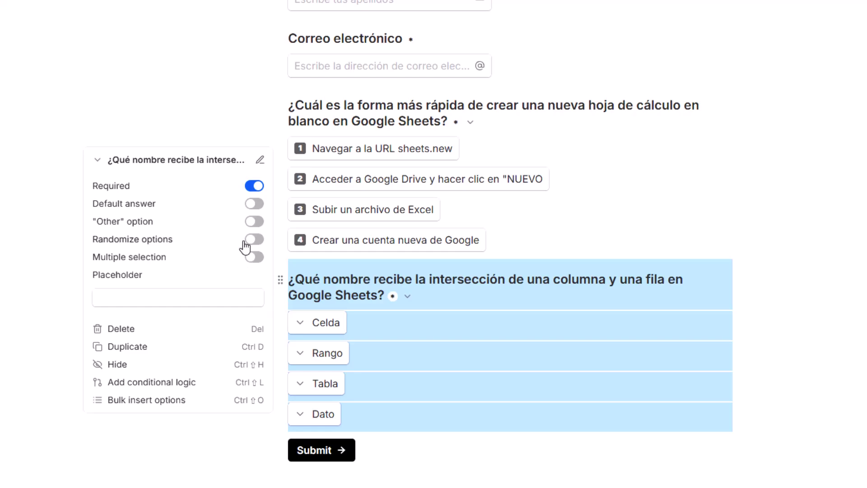
left_click(216, 237)
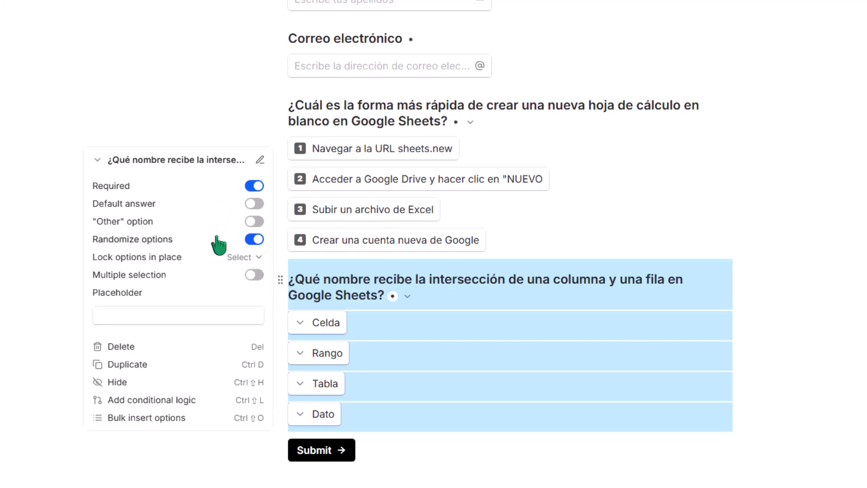
key("Escape")
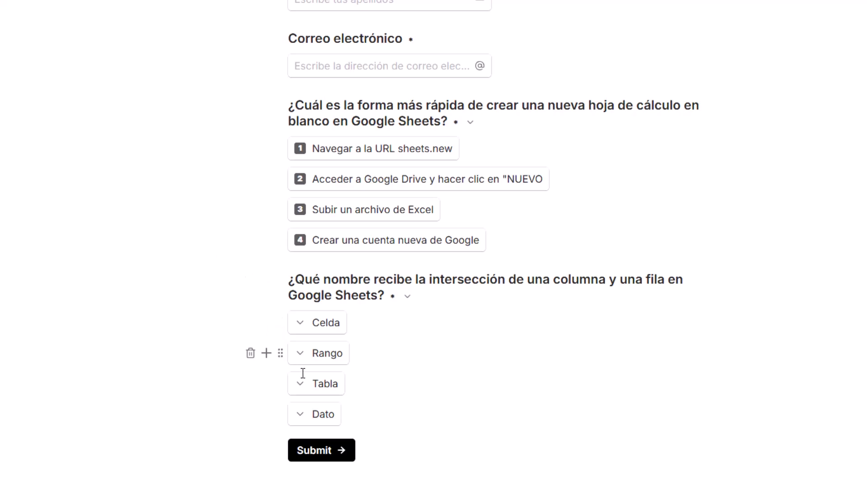
- Insert a checkboxes question after the dropdown reading "¿Qué acciones puedes realizar al seleccionar varias celdas en Google Sheet?"
scroll(323, 447, "down", 1)
left_click(313, 410)
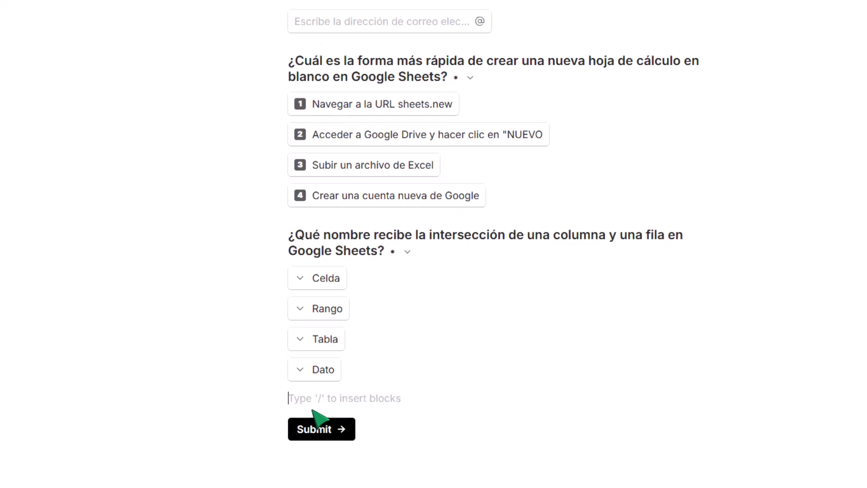
type("/q")
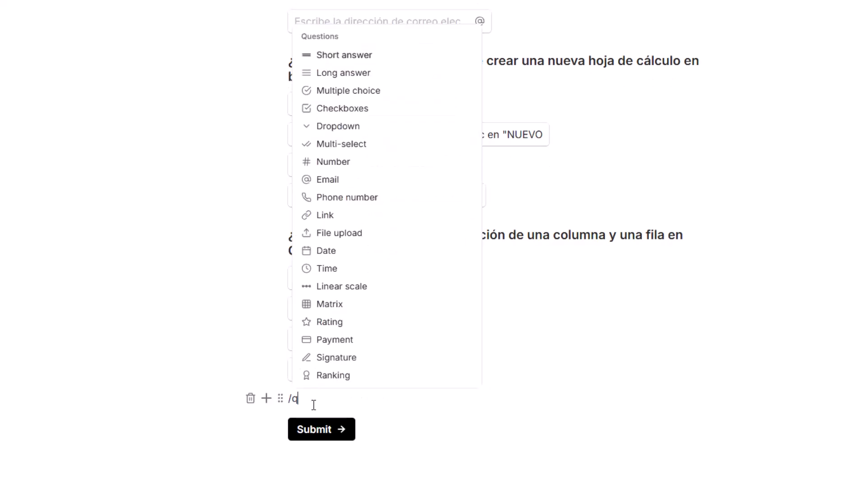
key("BackSpace")
key("BackSpace")
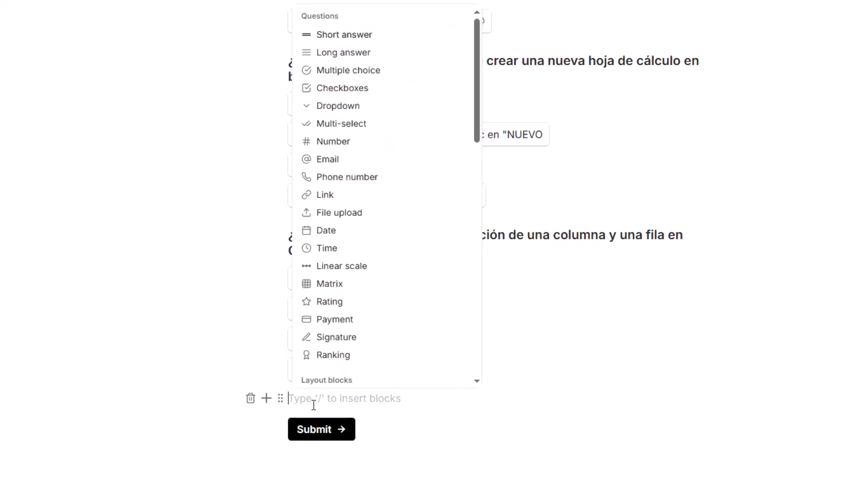
left_click(267, 399)
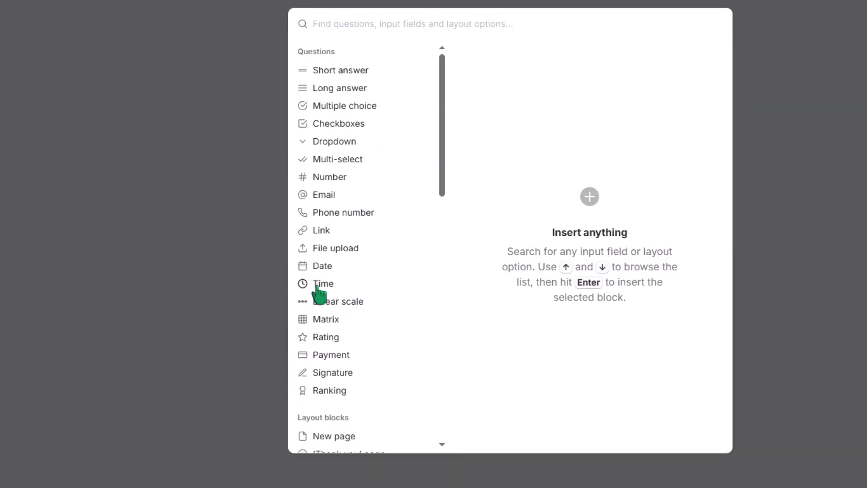
left_click(347, 126)
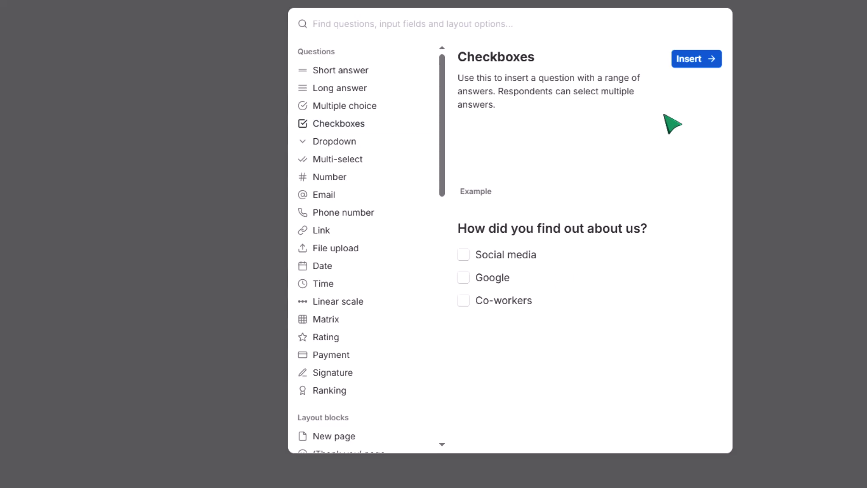
left_click(693, 63)
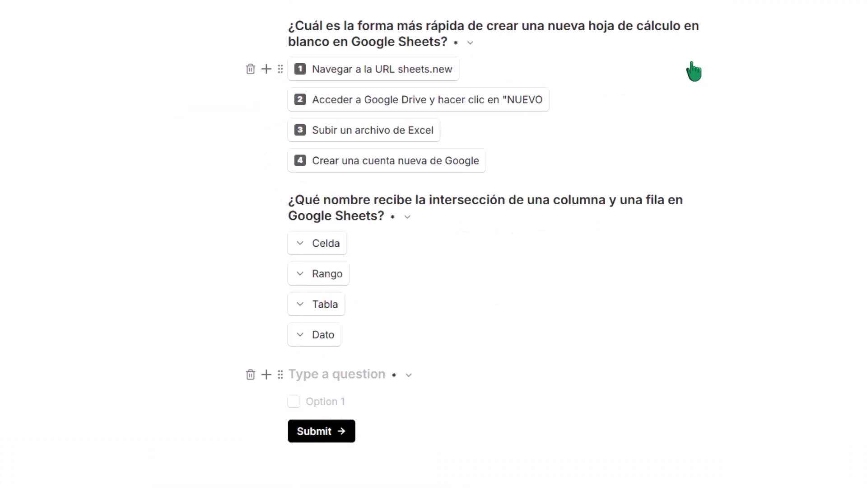
type("¿Qué acciones puedes realizar al seleccionar varias celdas en Google Sheet?")
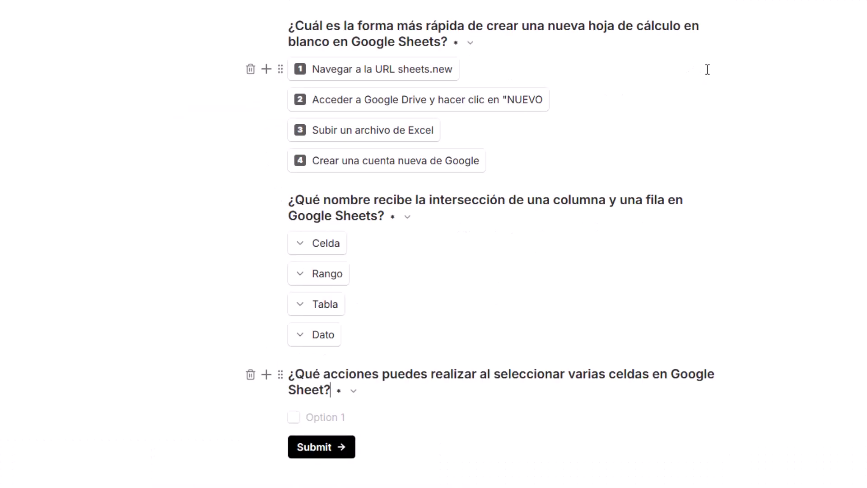
- Add the checkbox options "Copiar/Pegar el contenido de las celdas seleccionadas" and "Cambiar el formato de las celdas seleccionadas"
left_click(325, 417)
type("Copiar/Pegar el contenido de las celdas seleccionadas")
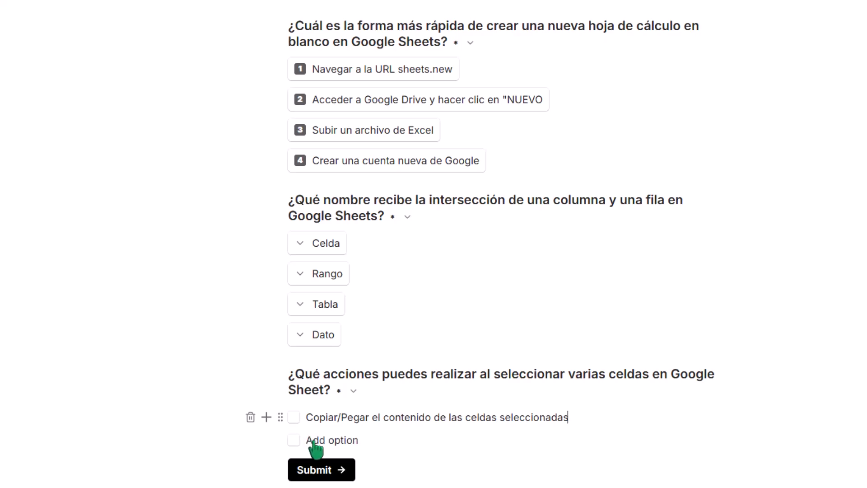
left_click(313, 441)
type("Cambiar el formato de las celdas seleccionadas")
- Add the checkbox options "Establecer reglas de validación para la selección" and "Cambiar la configuración regional desde las celdas seleccionadas"
left_click(312, 440)
type("Establecer reglas de validación para la selección")
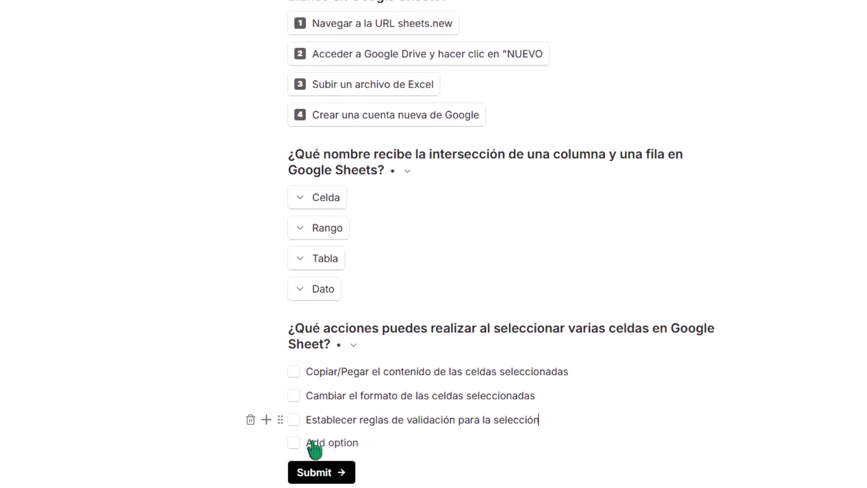
left_click(313, 441)
type("Cambiar la configuración regional desde las celdas seleccionadas")
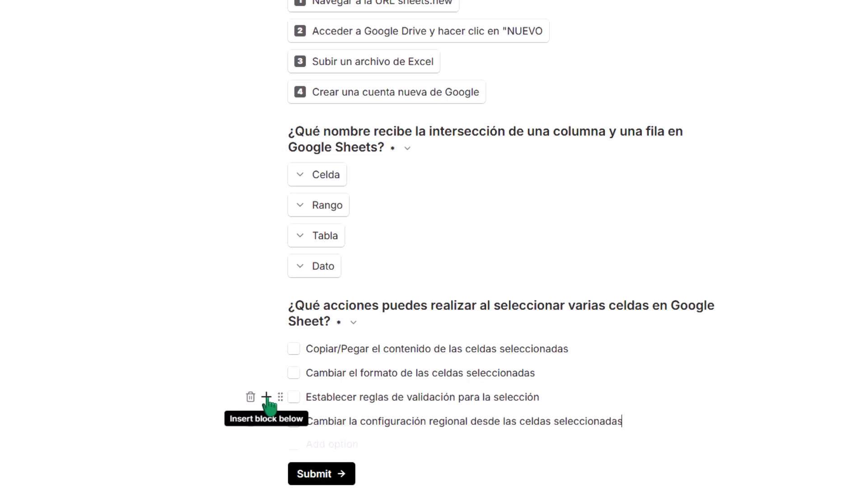
- Randomize the checkboxes question's options and set both its minimum and maximum choices to 3
left_click(281, 305)
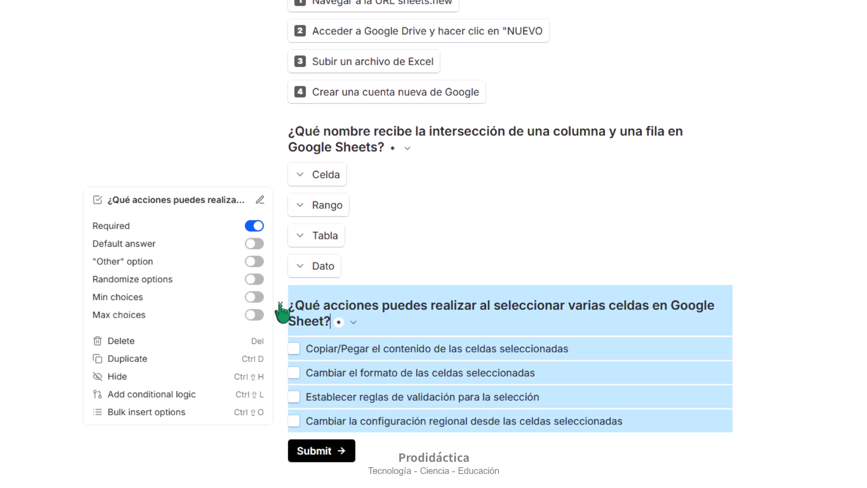
left_click(251, 280)
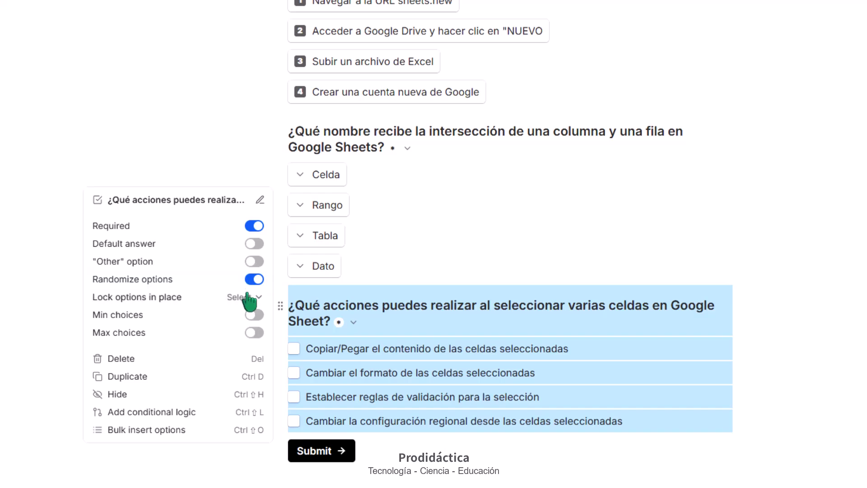
left_click(237, 317)
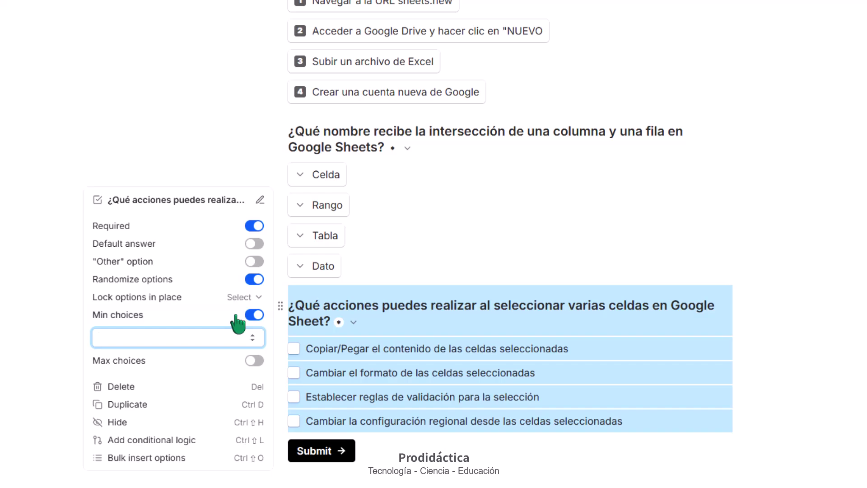
type("3")
left_click(226, 365)
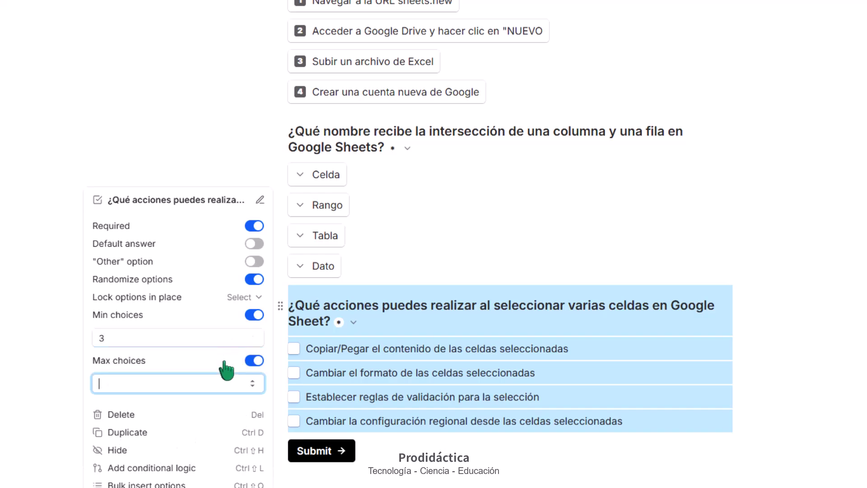
type("3")
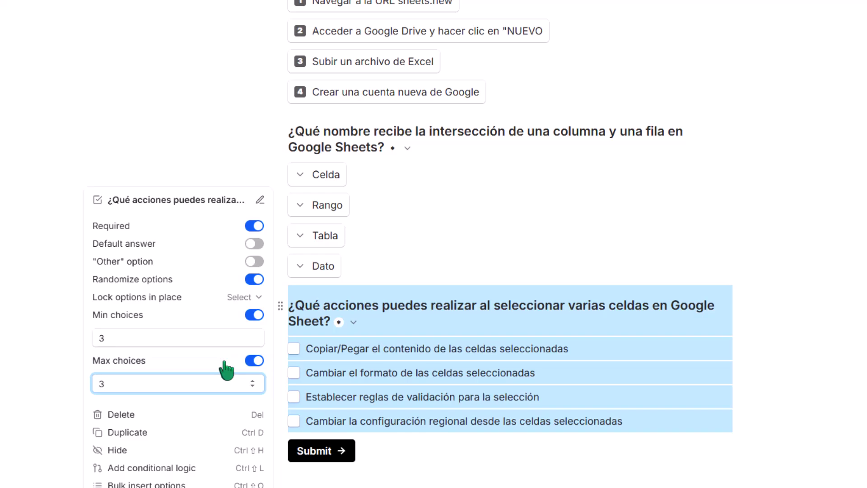
key("Escape")
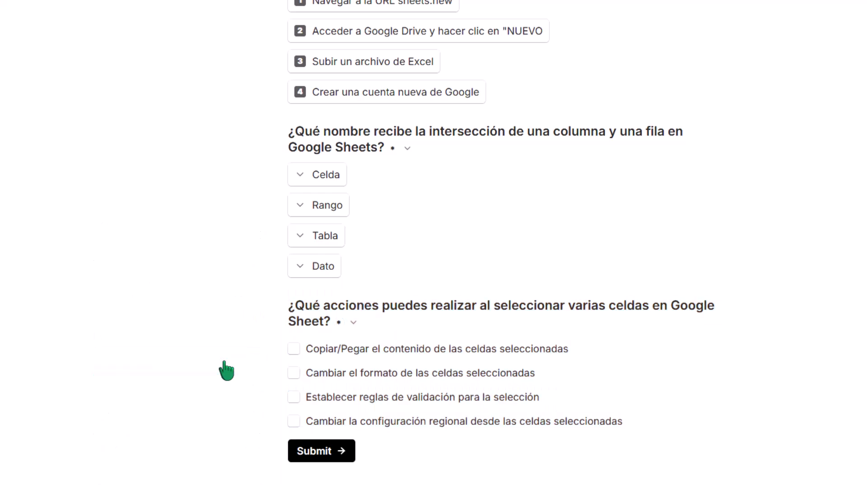
- Insert a matrix question below the checkboxes reading "Relaciona las siguientes acciones con su descripción correcta:"
scroll(226, 370, "down", 1)
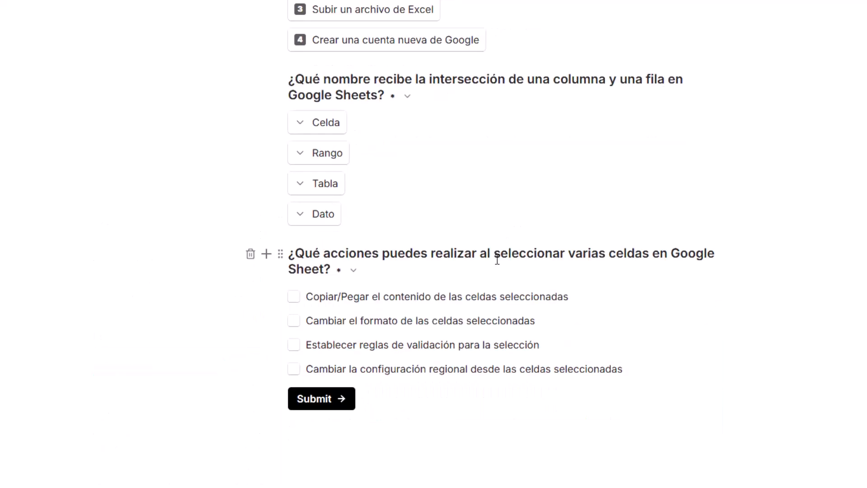
left_click(331, 383)
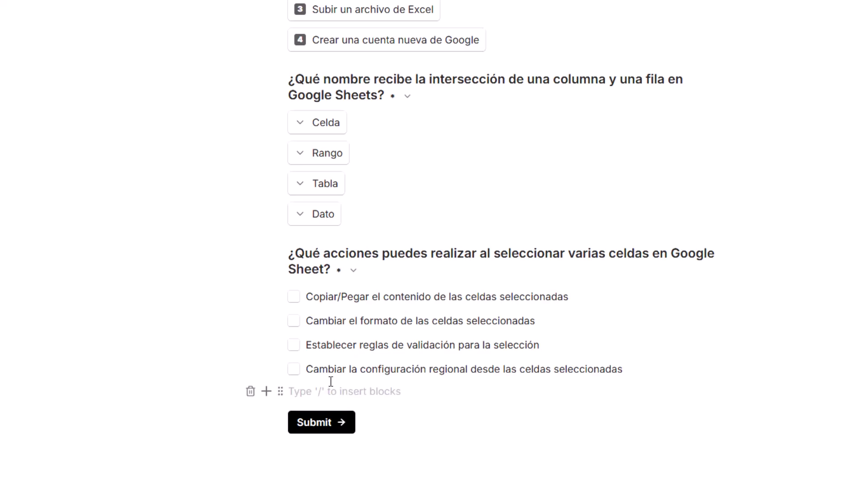
type("/q")
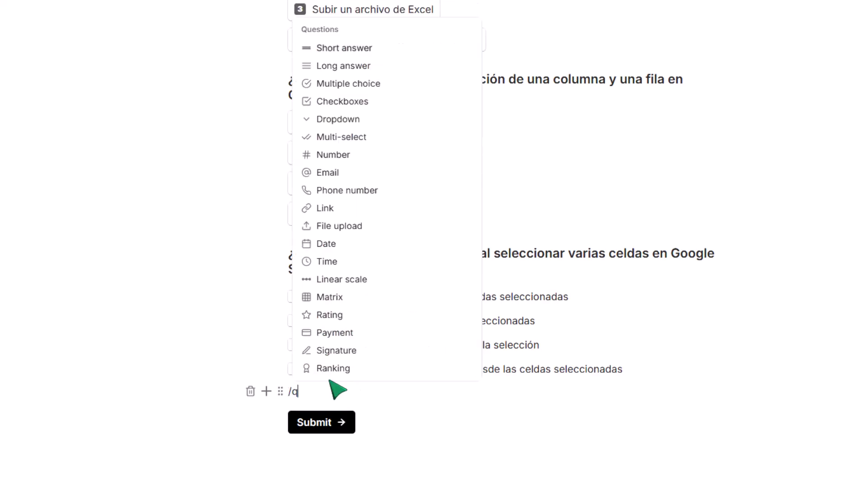
left_click(335, 299)
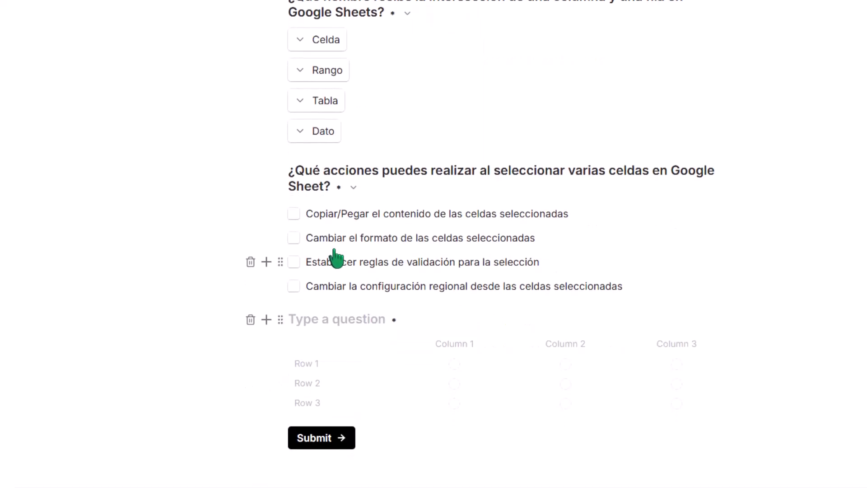
type("Relaciona las siguientes acciones con su descripción correcta:")
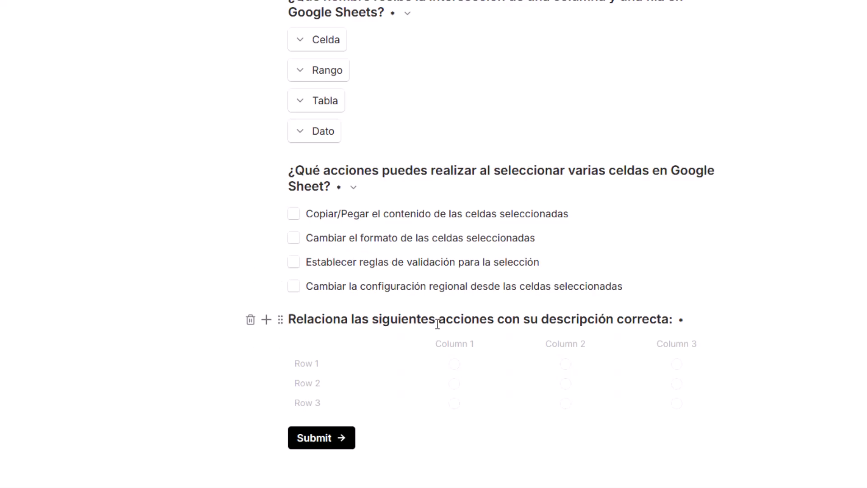
- Name the matrix's three columns "Alternar Colores", "Inmovilizar" and "Crear Gráfico"
type("Alternar Colores")
left_click(570, 350)
type("Inmovilizar")
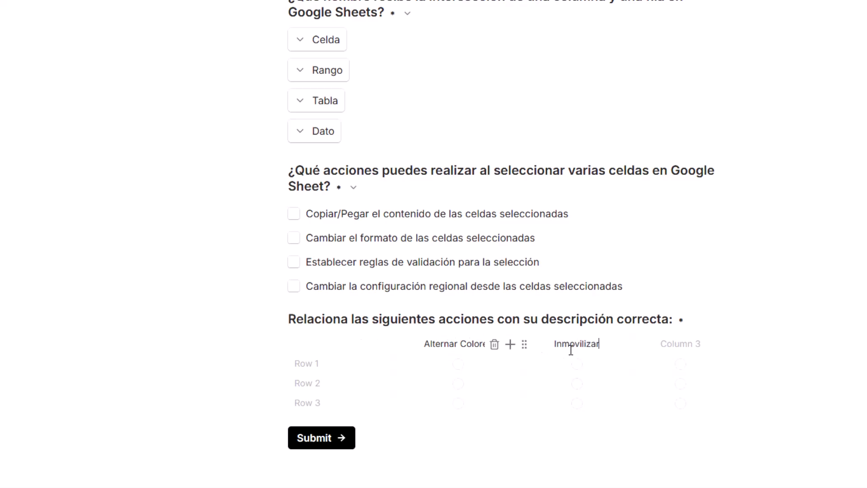
left_click(678, 344)
type("Crear Gráfico")
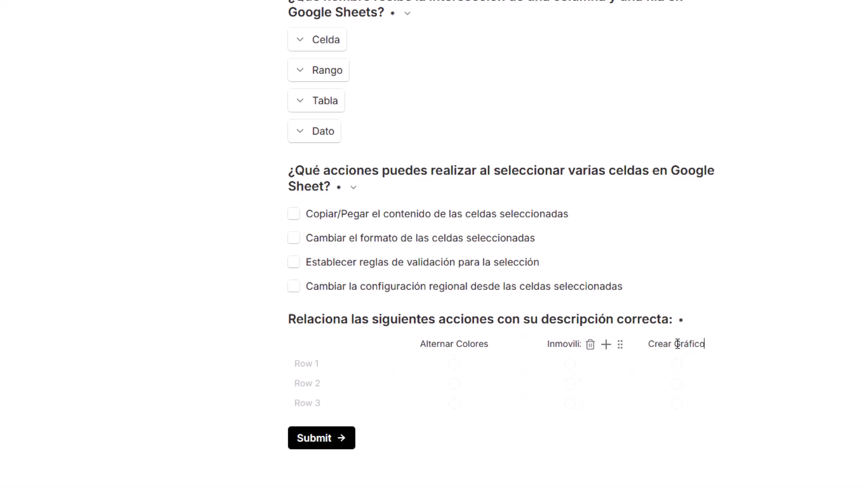
- Duplicate the matrix's last column and rename the copy "Formato Condicional"
left_click(620, 344)
key("ctrl+d")
triple_click(686, 344)
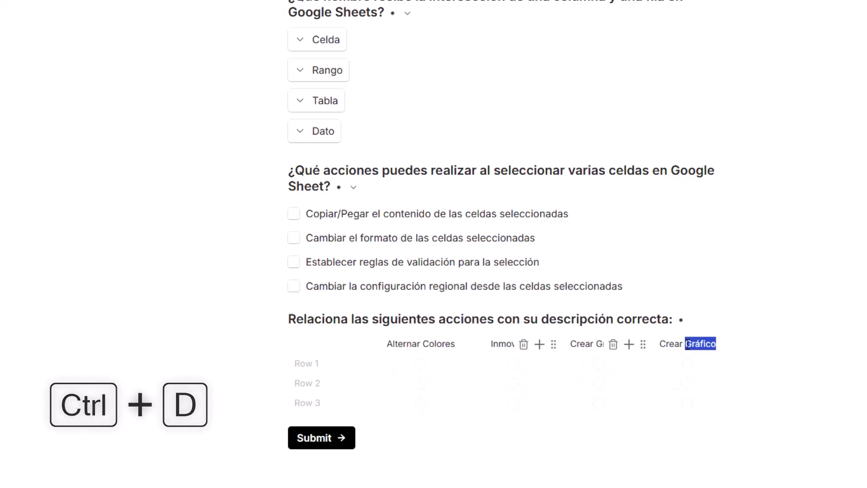
type("Formato Condicional")
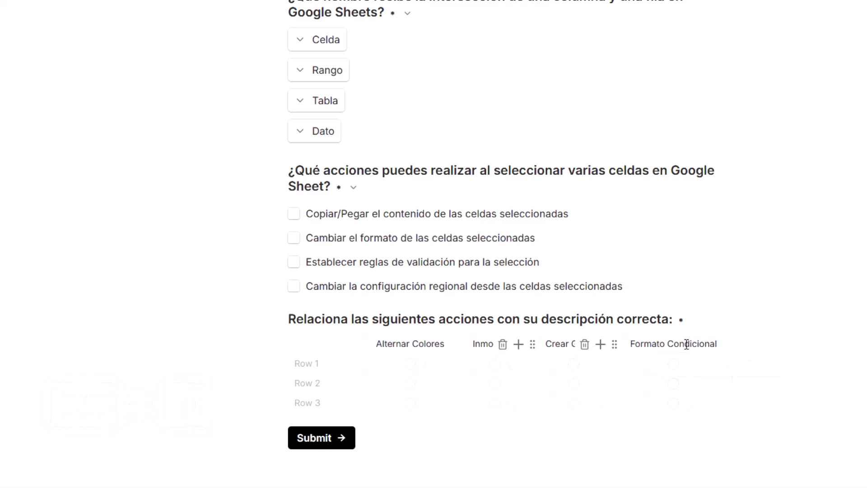
- Label the matrix's first two rows "Aplicar formatos según condiciones específicas" and "Fijar filas o columnas para que permanezcan visibles"
left_click(318, 365)
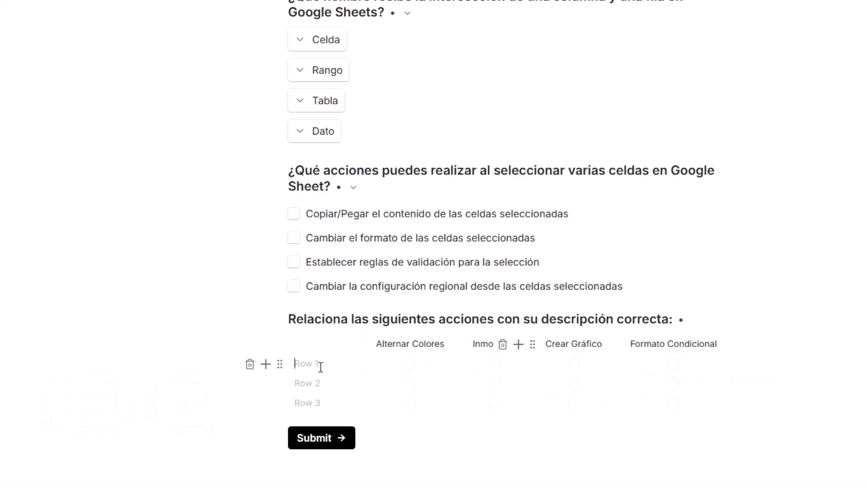
type("Aplicar formatos según condiciones específicas")
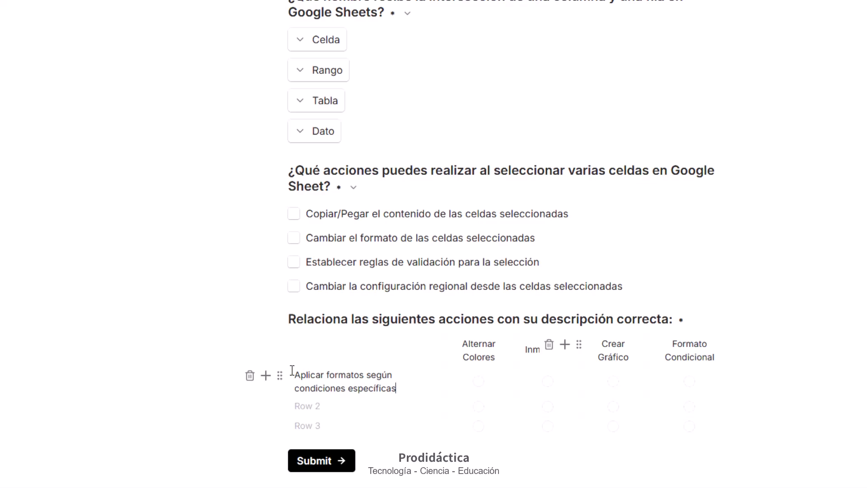
left_click(300, 404)
type("Fijar filas o columnas para que permanezcan visibles")
- Label the third matrix row "Representar datos visualmente" and add a fourth row reading "Añadir colores alternativos a las filas de una tabla"
left_click(306, 440)
type("Representar datos visualmente")
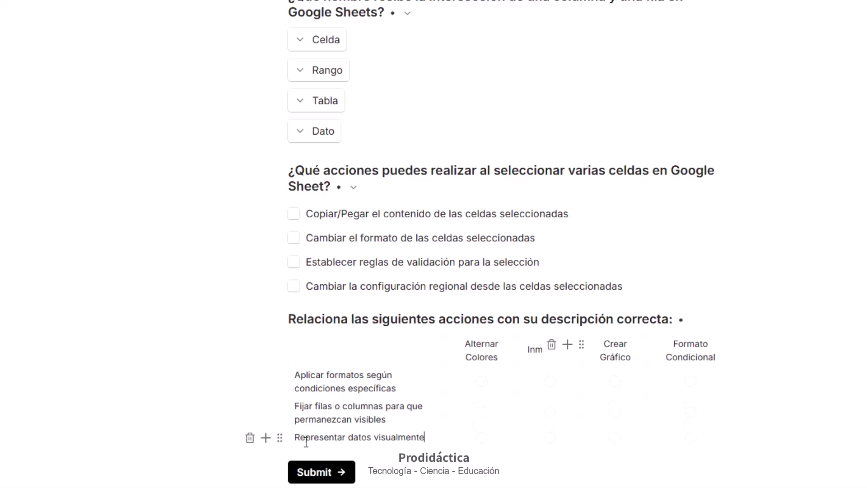
key("Return")
type("Añadir colores alternativos a las filas de una tabla")
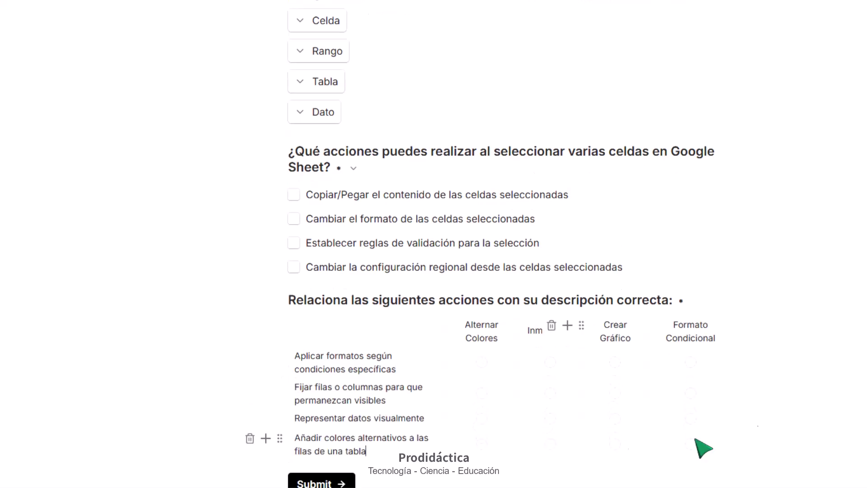
- Turn on row randomization for the matrix question "Relaciona las siguientes acciones con su descripción correcta:"
scroll(433, 244, "down", 3)
left_click(280, 167)
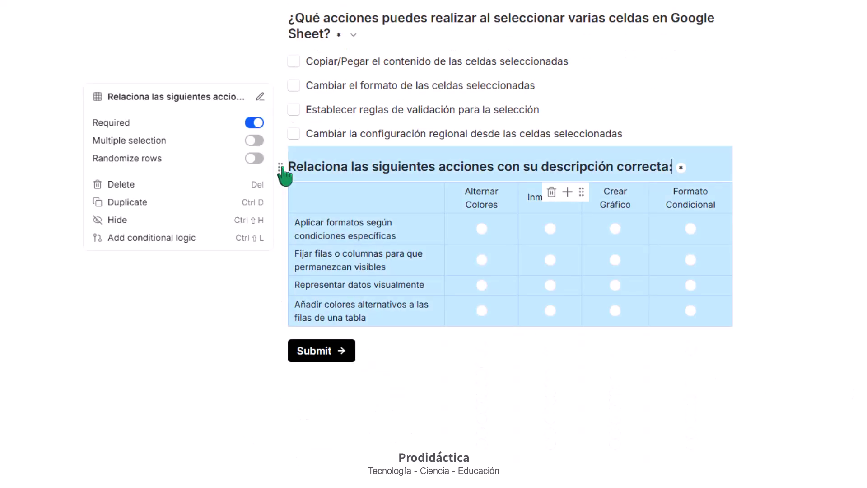
left_click(252, 159)
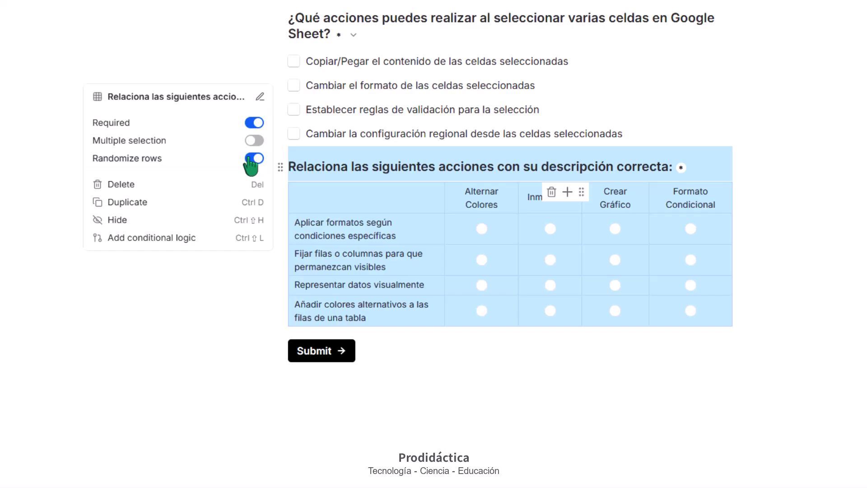
key("Escape")
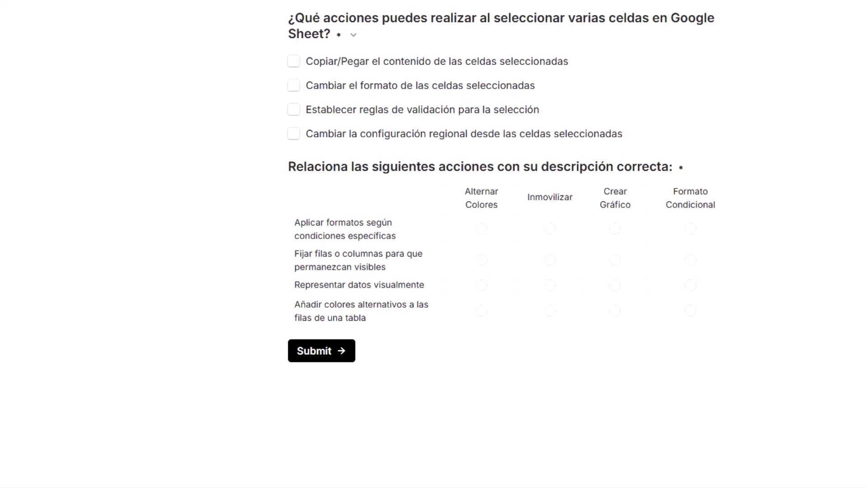
scroll(501, 244, "up", 6)
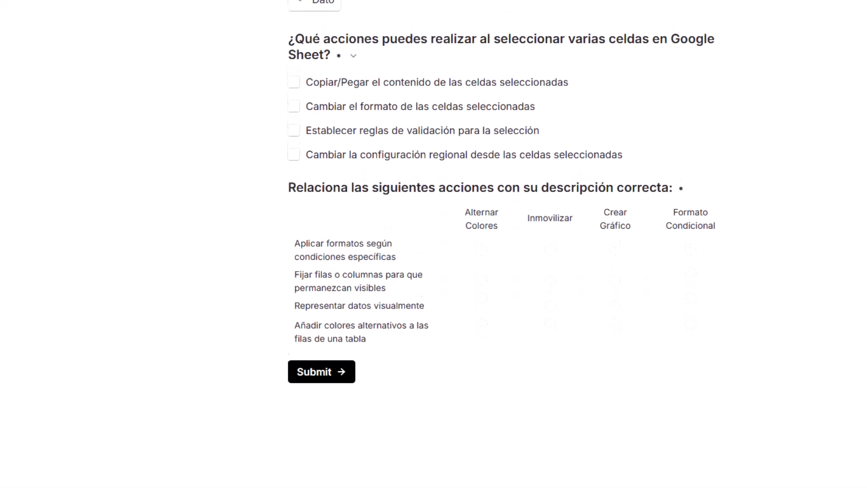
scroll(501, 243, "up", 7)
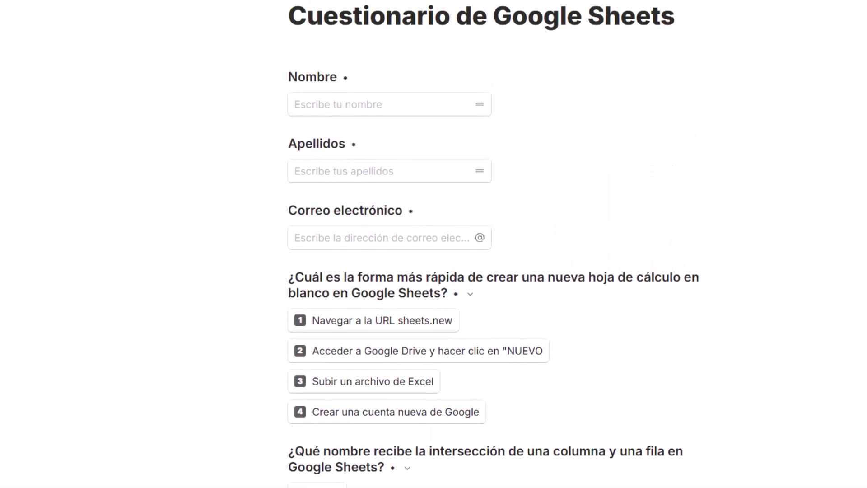
left_click(524, 238)
key("Return")
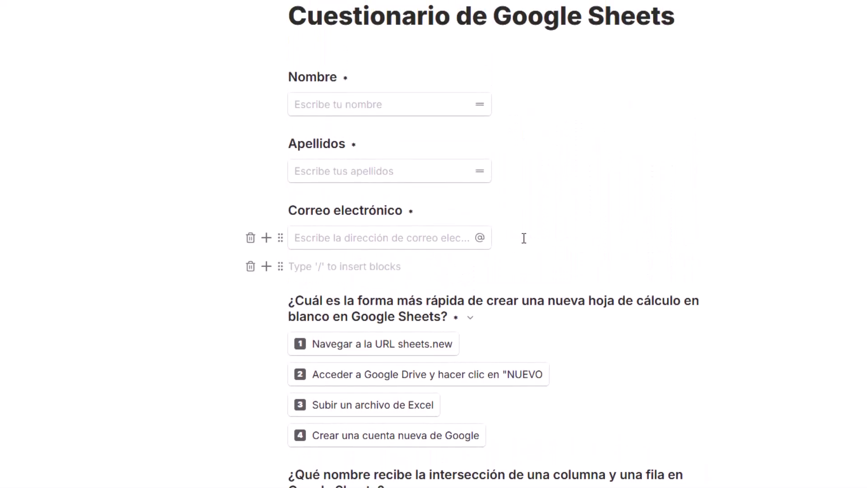
left_click(266, 266)
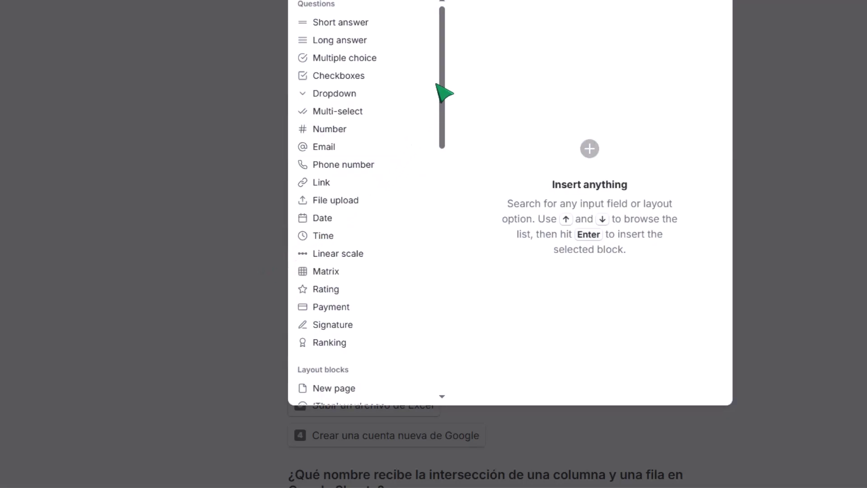
left_click_drag(445, 76, 460, 230)
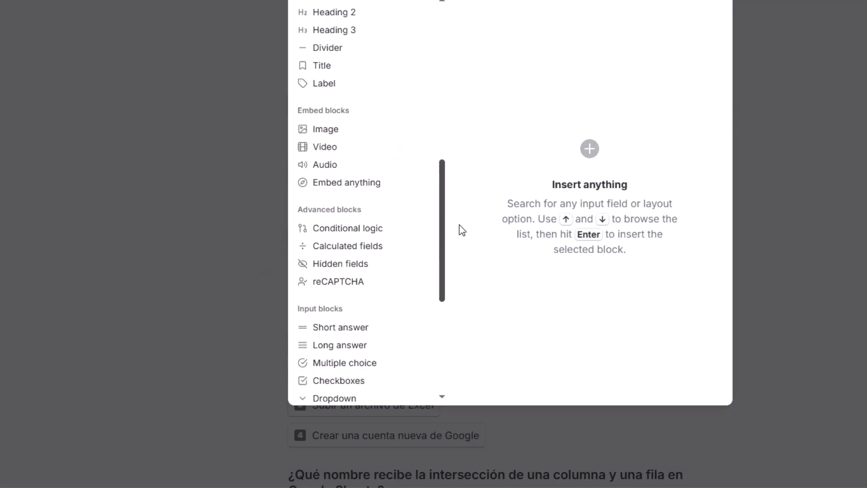
mouse_move(329, 151)
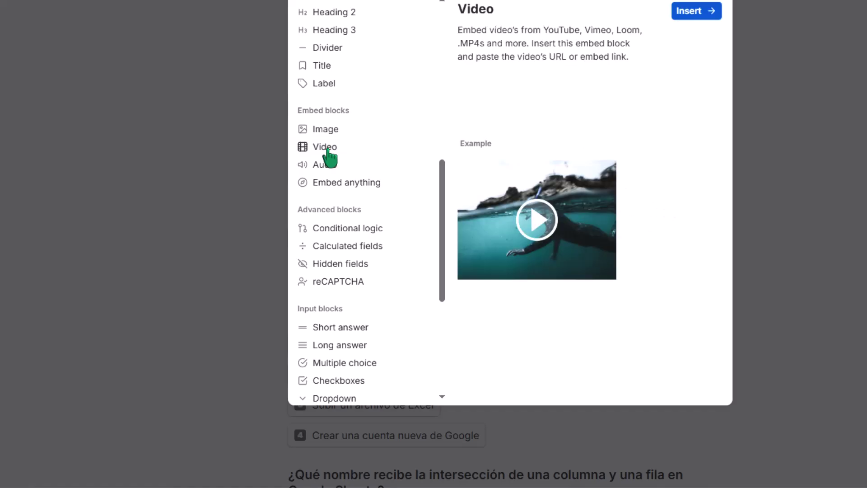
left_click(692, 15)
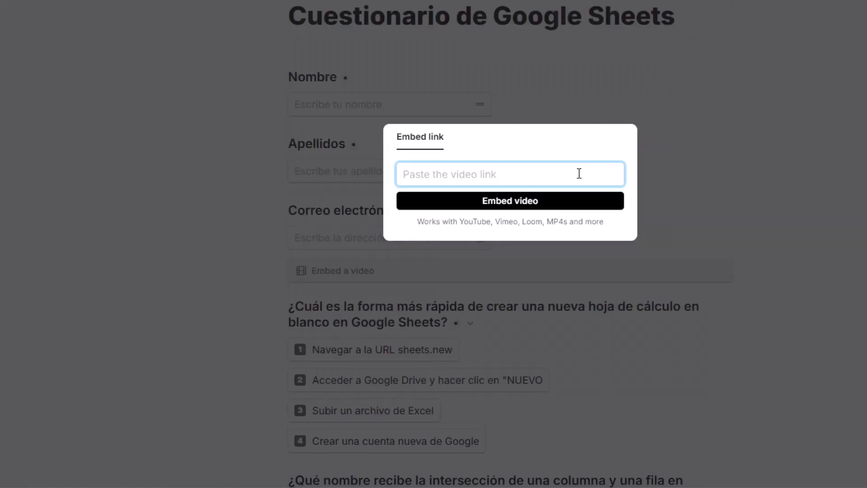
type("https://youtu.be/wbzz-8SyMT8")
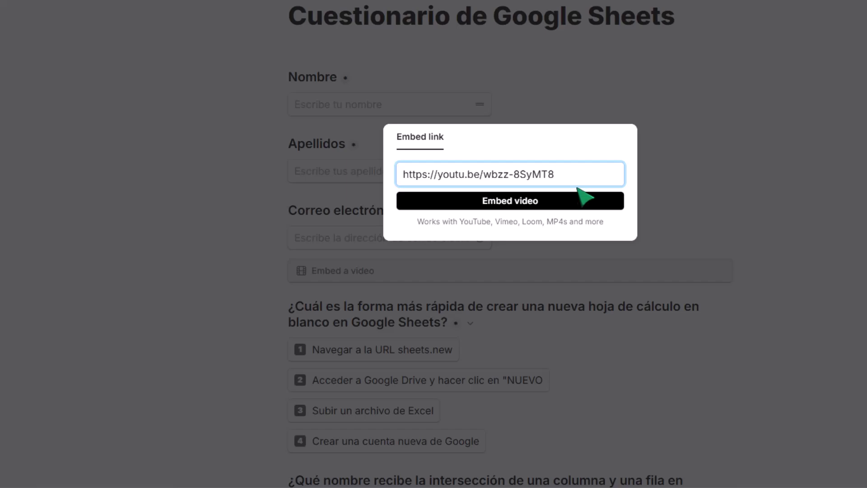
left_click(569, 202)
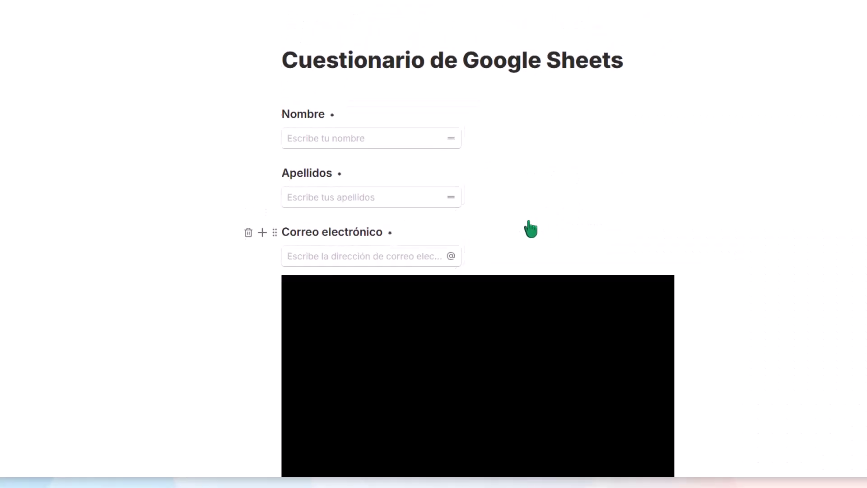
- Insert a calculated fields block between the embedded video and the first multiple choice question
scroll(842, 167, "down", 4)
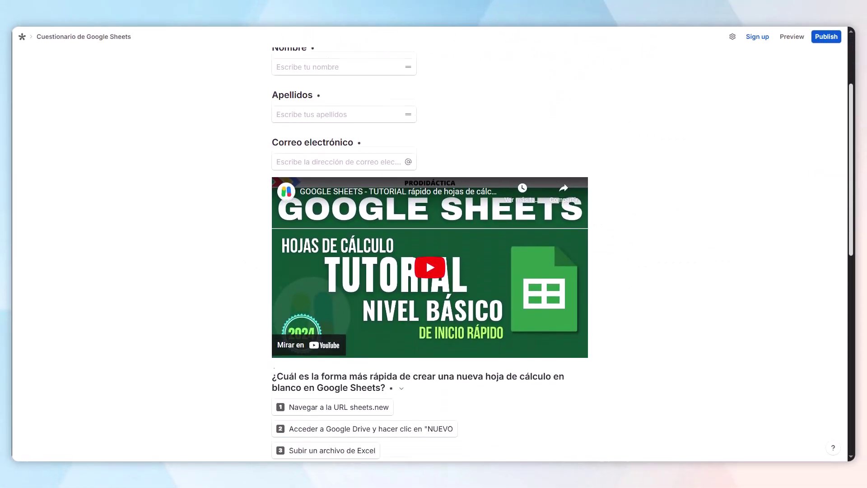
scroll(438, 246, "up", 1)
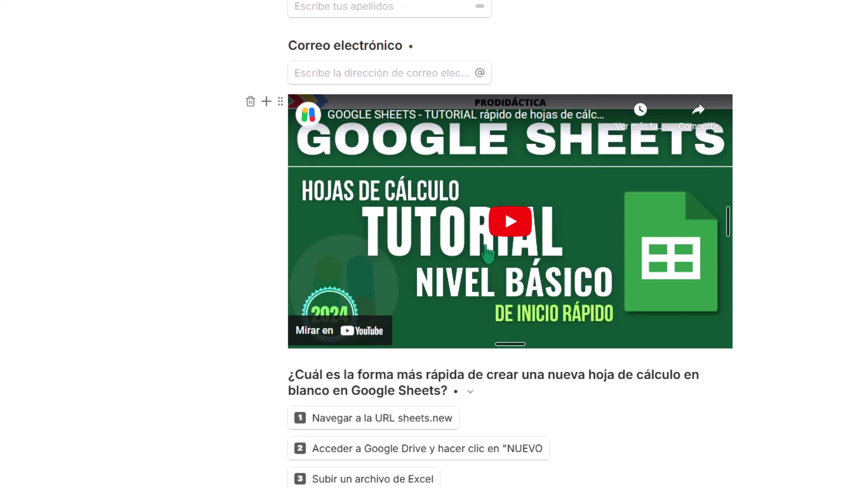
left_click(291, 374)
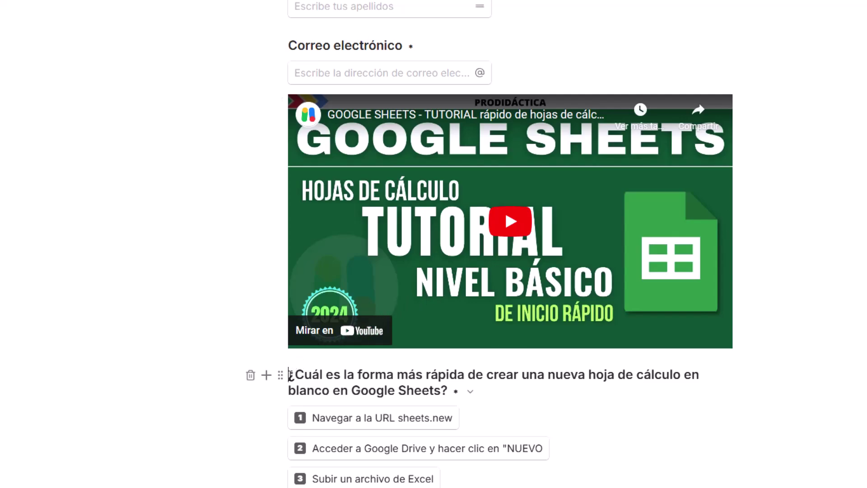
key("Return")
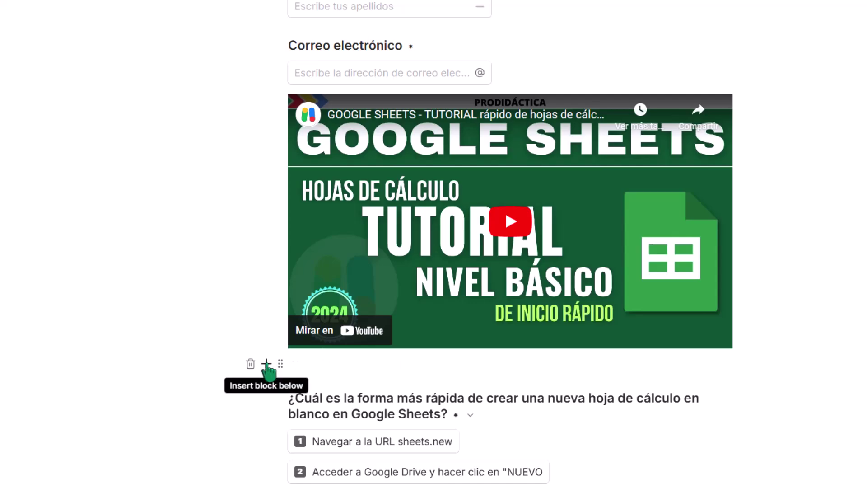
left_click(267, 363)
left_click_drag(441, 149, 444, 289)
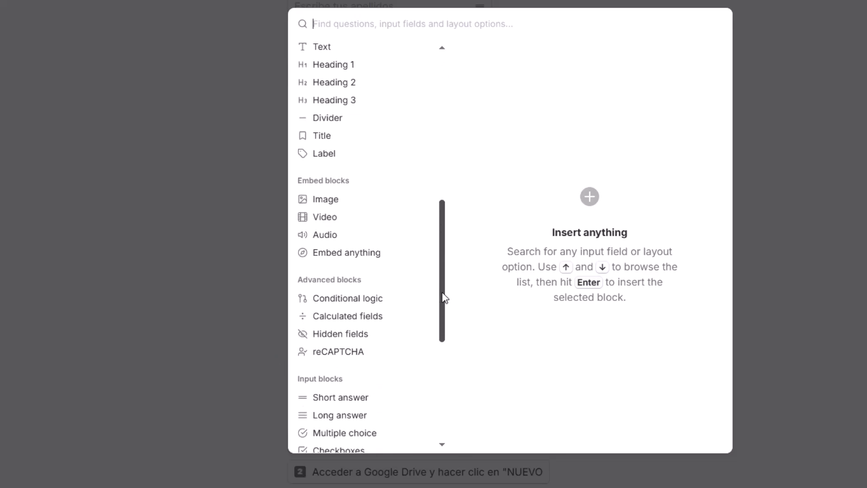
left_click(355, 320)
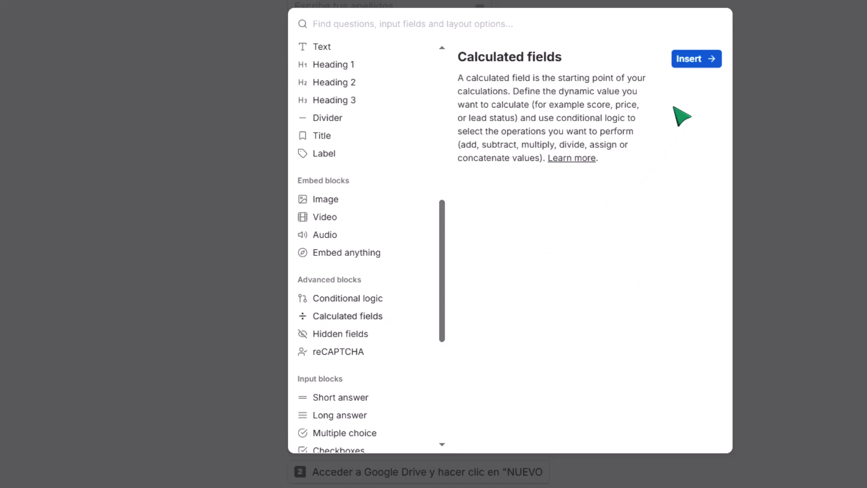
left_click(693, 63)
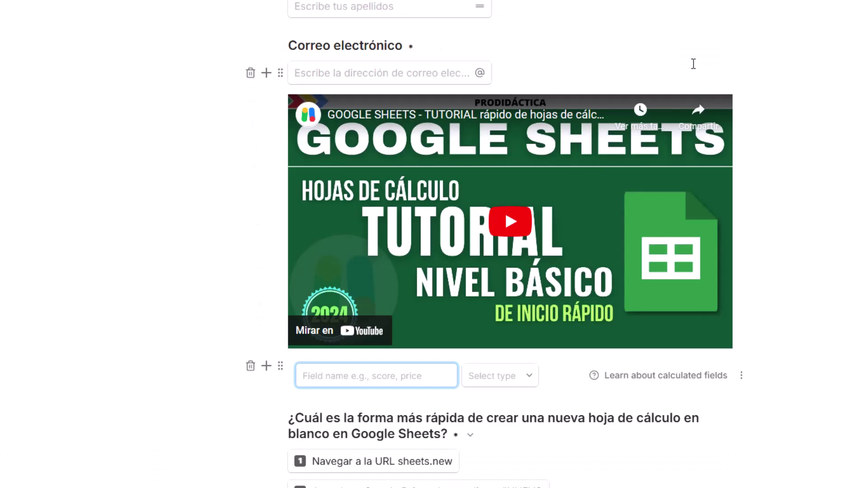
- Name the calculated field "PUNTAJE", set its type to Number and its initial value to 0
scroll(510, 244, "down", 2)
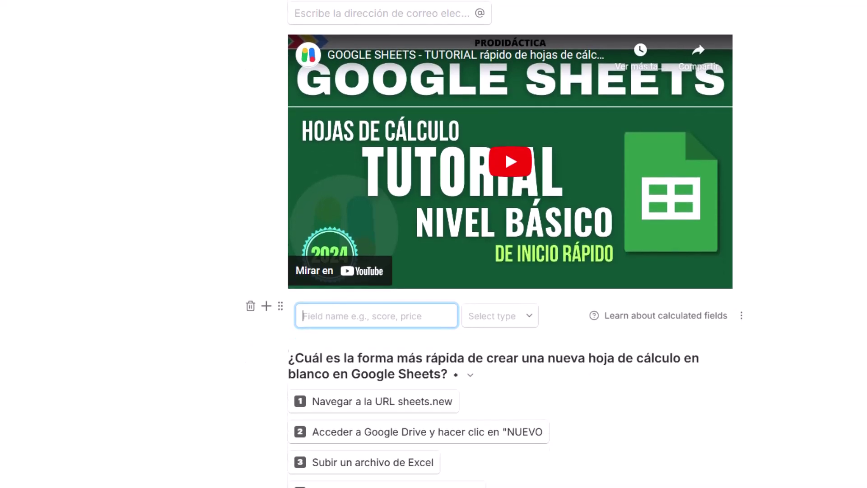
scroll(510, 244, "down", 5)
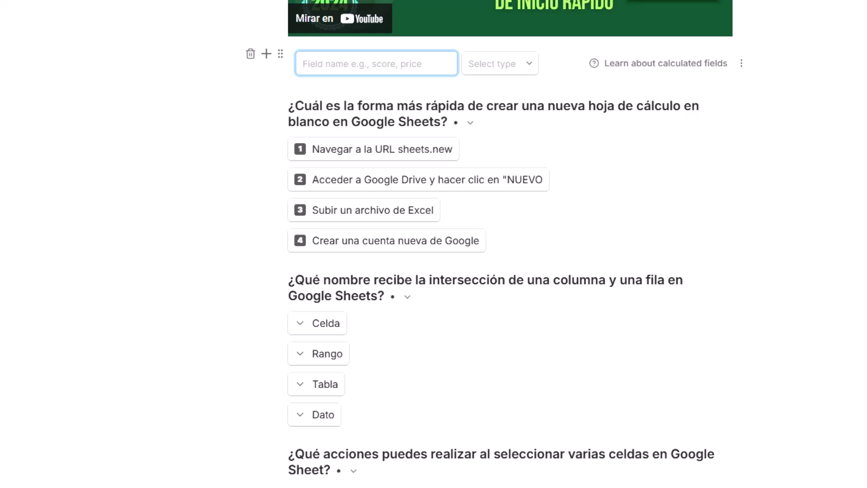
type("PUNTAJE")
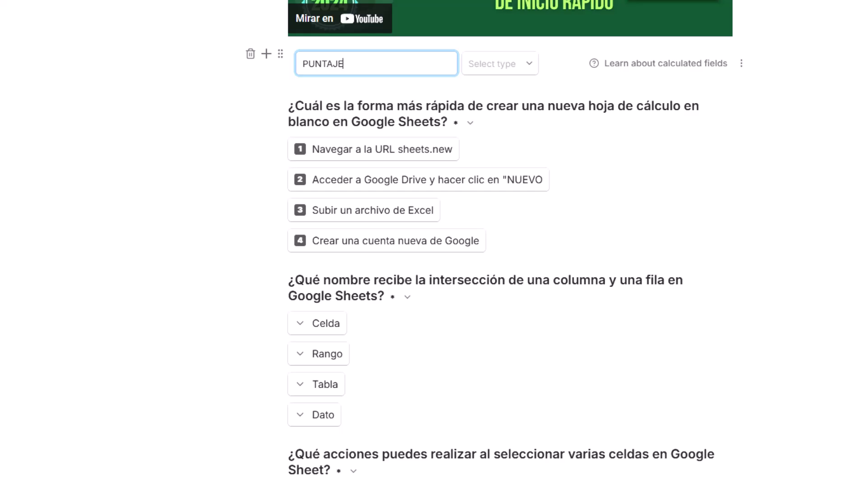
left_click(529, 68)
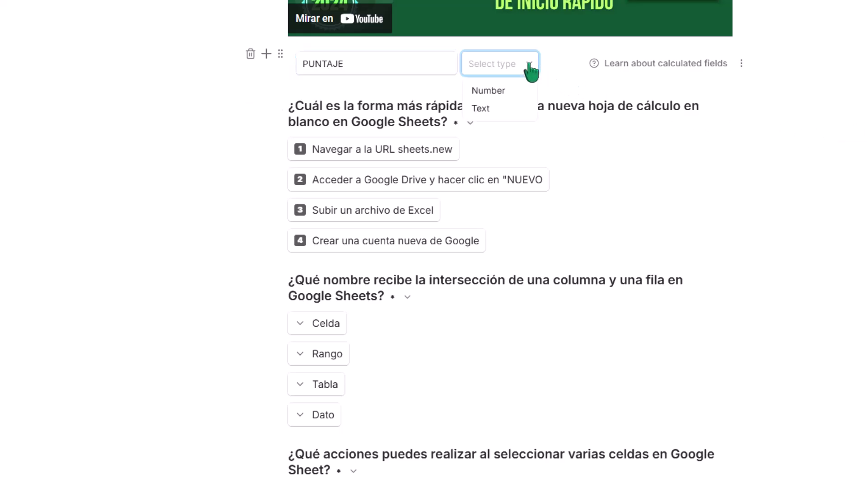
left_click(515, 92)
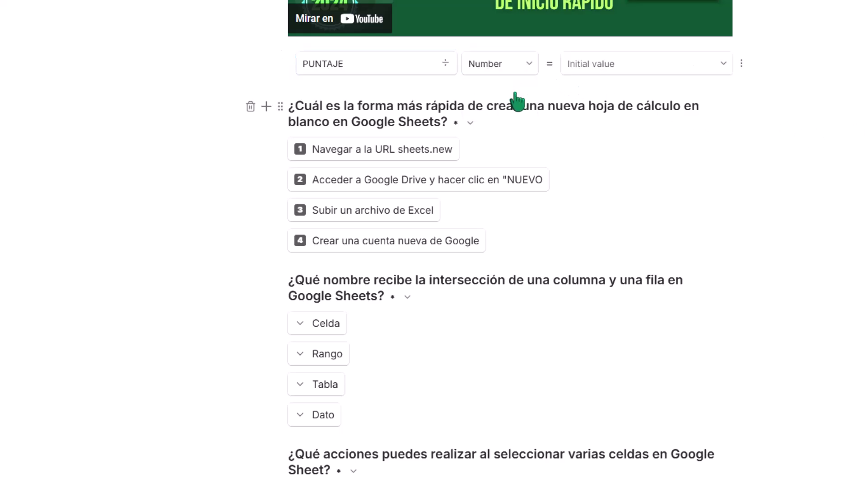
left_click(624, 68)
type("0")
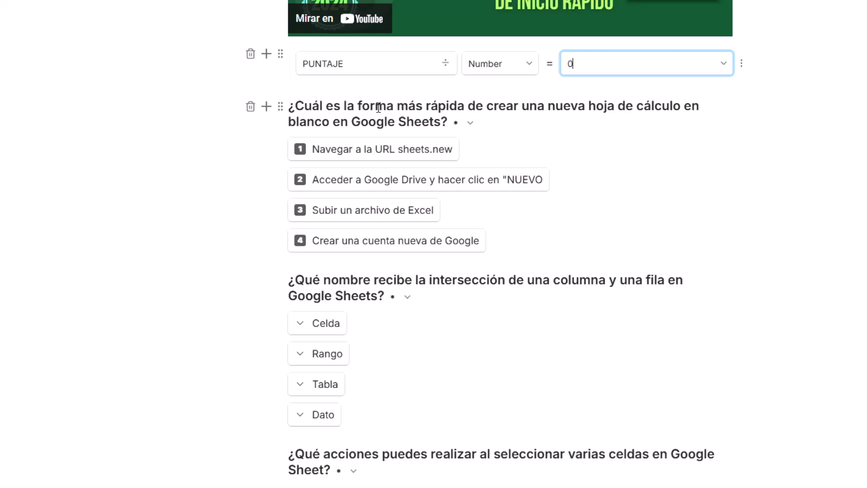
- Add conditional logic to the question about the fastest way to create a blank spreadsheet, with the condition Is "Navegar a la URL sheets.new"
left_click(281, 107)
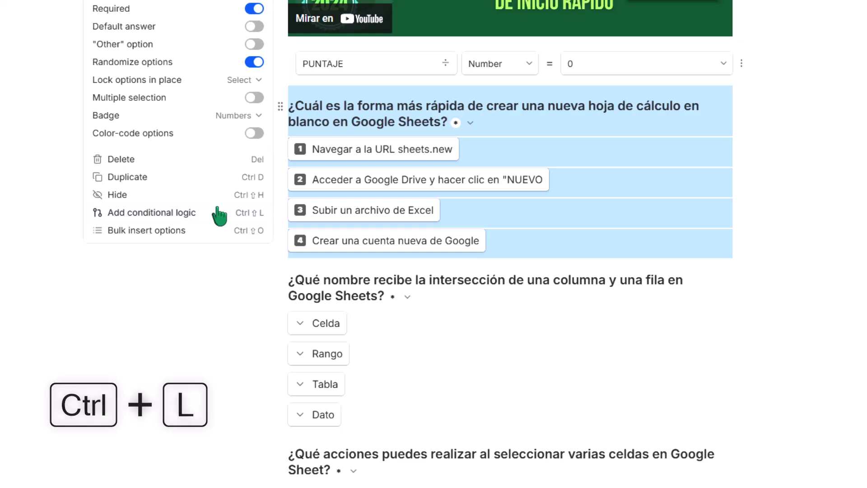
left_click(220, 213)
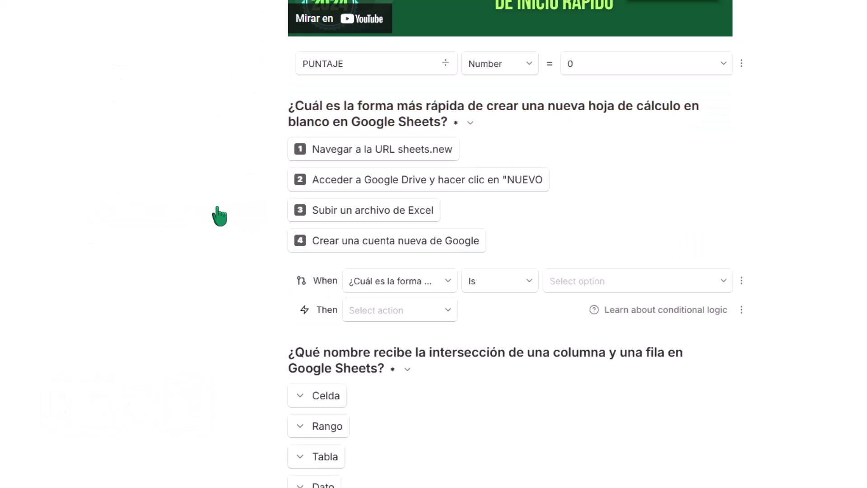
left_click(448, 285)
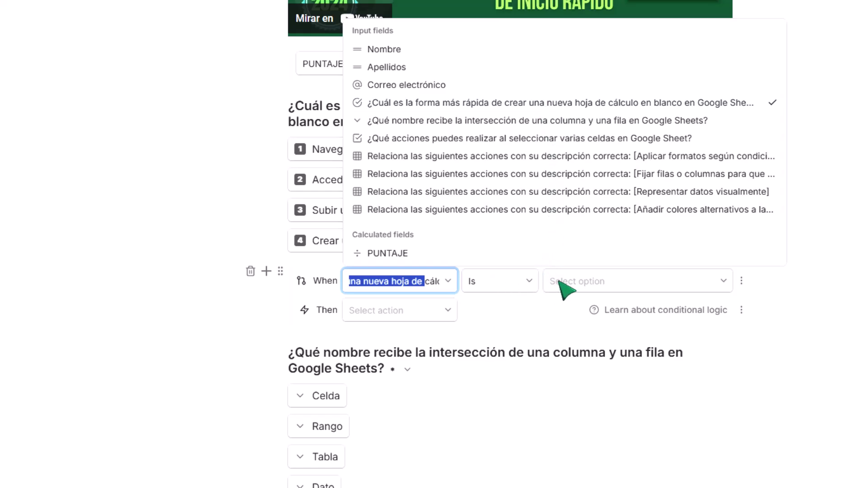
left_click(589, 283)
left_click(589, 283)
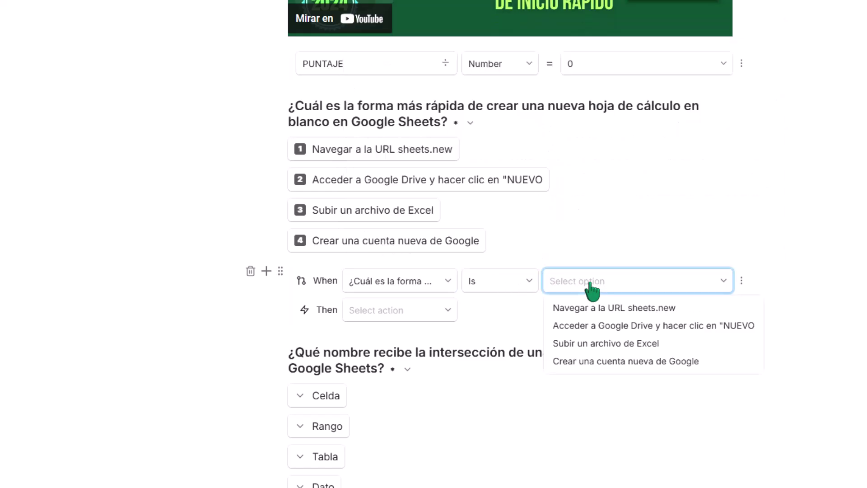
left_click(597, 308)
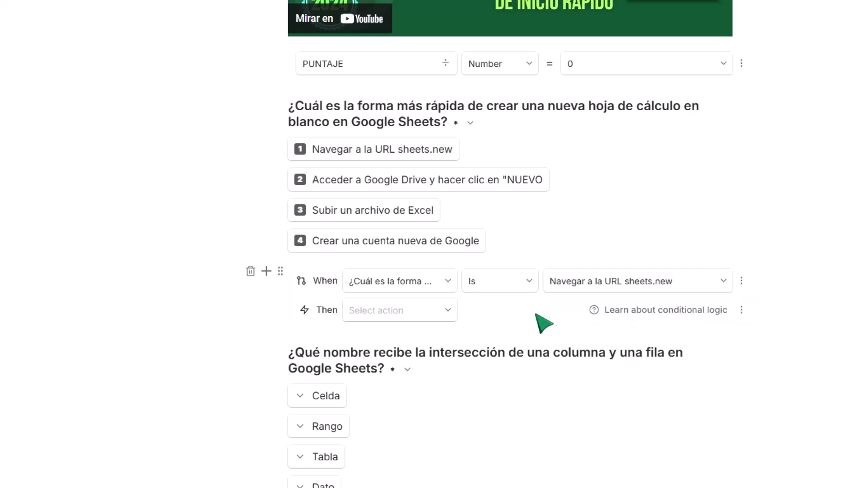
- Set the action of the "Navegar a la URL sheets.new" rule to Calculate, adding 5 to PUNTAJE
left_click(448, 312)
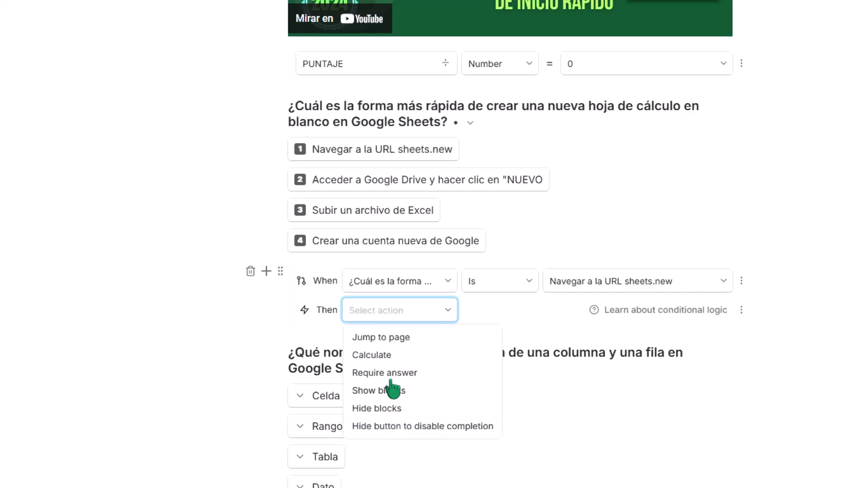
left_click(418, 356)
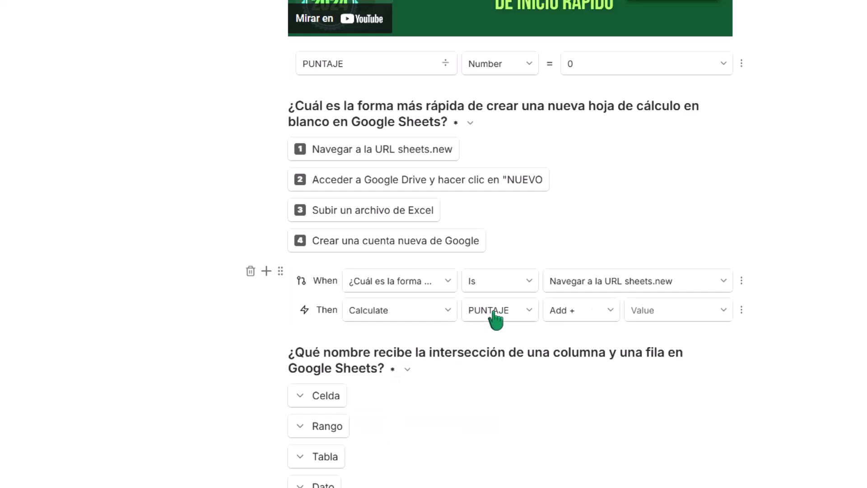
left_click(609, 313)
left_click(597, 339)
left_click(648, 311)
type("5")
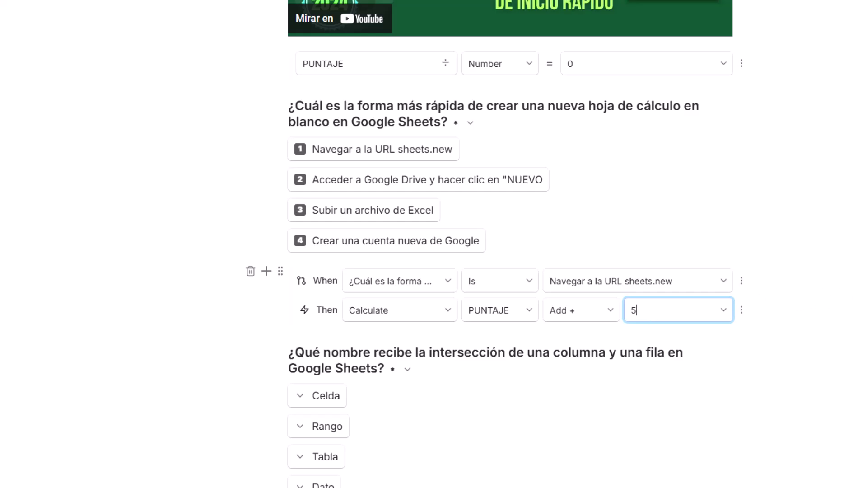
- Add conditional logic to the question about the intersection of a column and a row, with the condition Is "Celda"
scroll(668, 118, "down", 7)
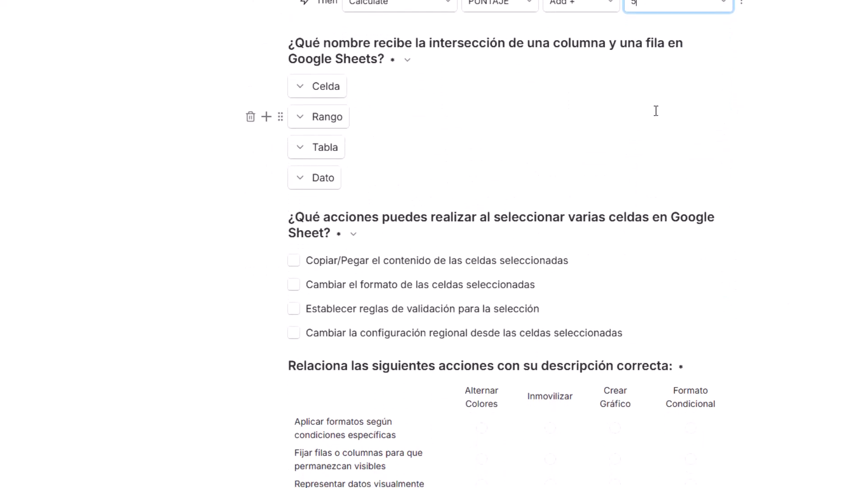
left_click(280, 45)
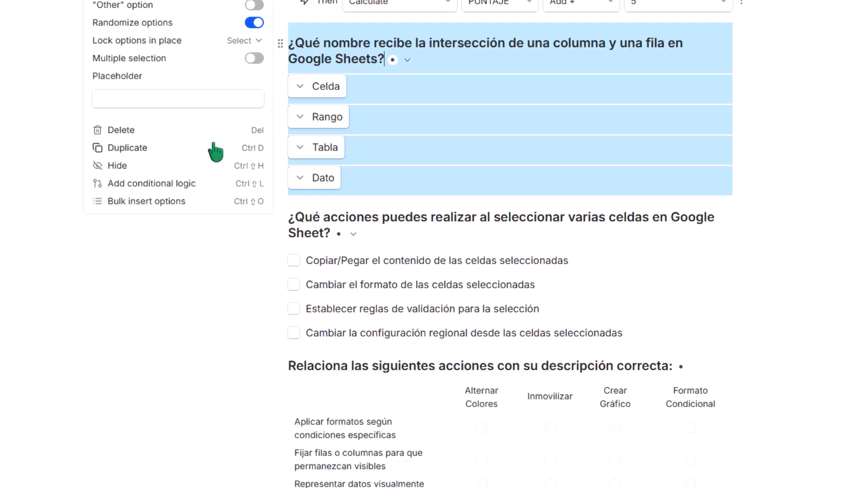
left_click(189, 183)
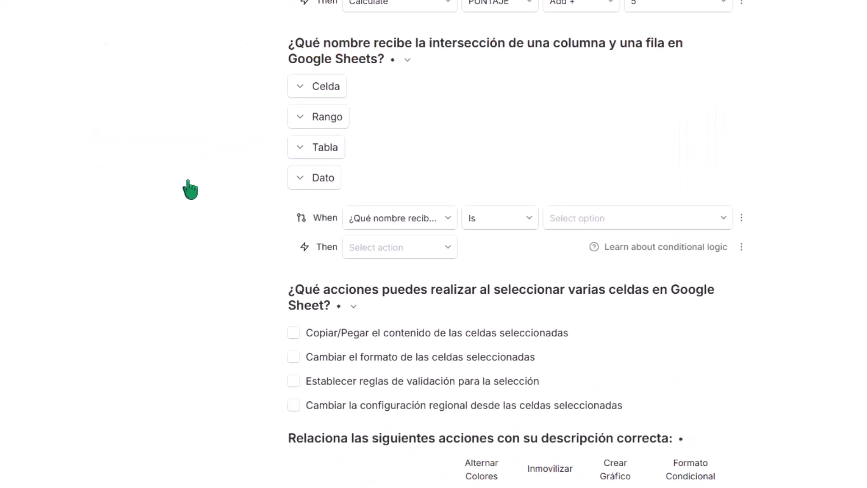
left_click(447, 222)
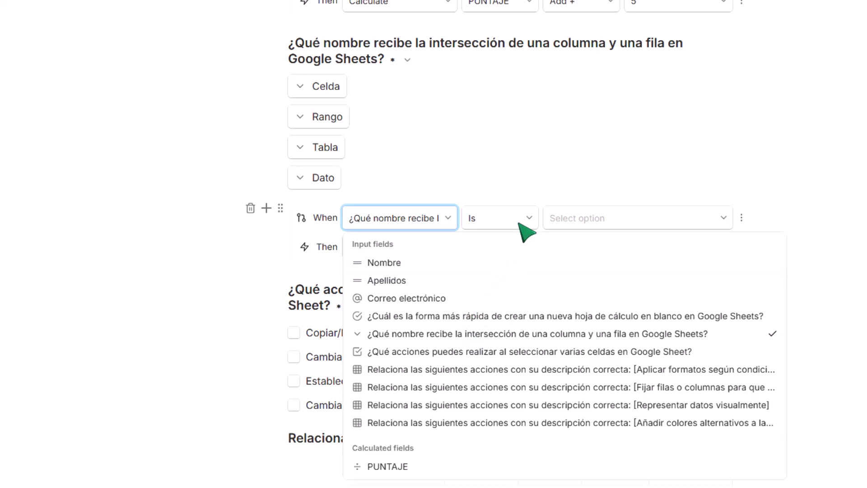
left_click(605, 223)
left_click(605, 223)
left_click(603, 245)
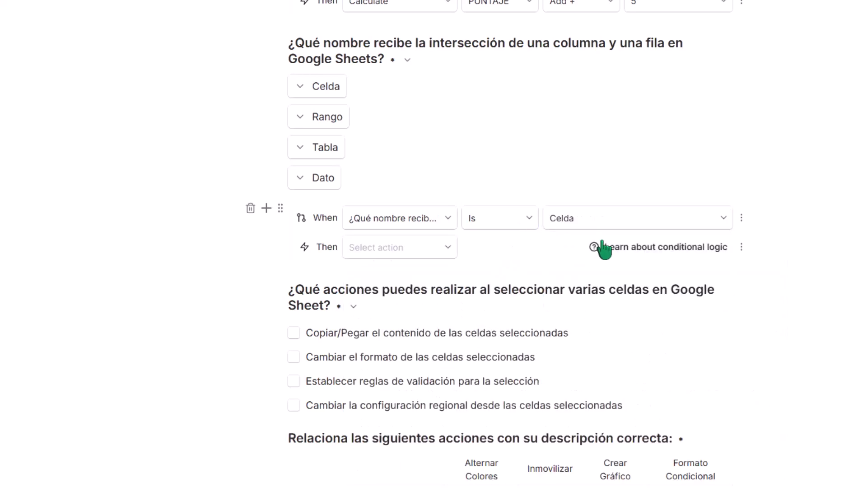
- Set the action of the "Celda" rule to Calculate, adding 5 to PUNTAJE
left_click(441, 249)
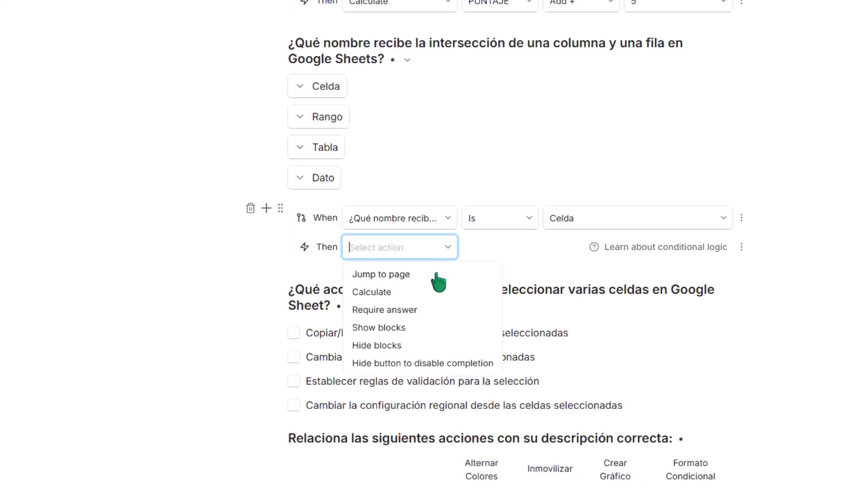
left_click(435, 291)
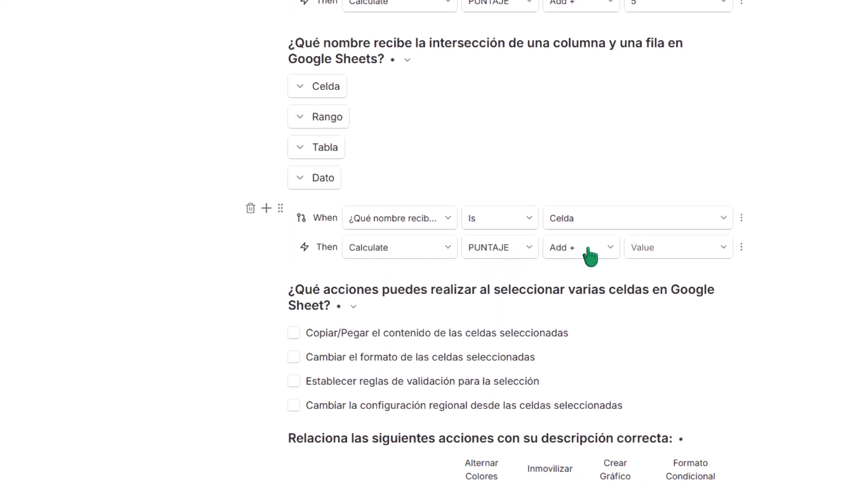
left_click(649, 250)
type("5")
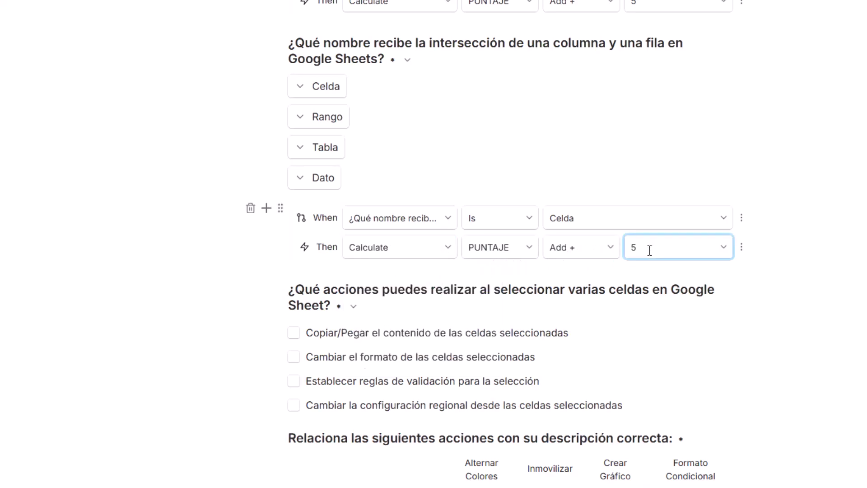
left_click(823, 243)
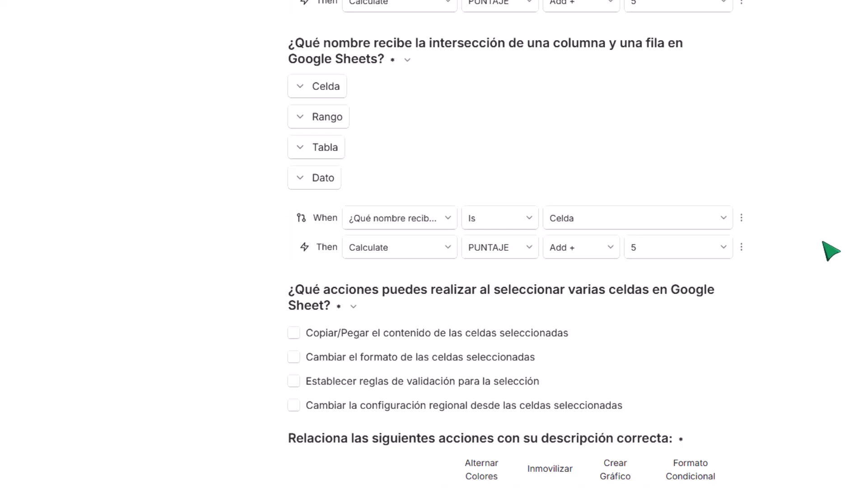
- Add conditional logic to the checkbox question about selecting several cells, with the condition Contains "Copiar/Pegar el contenido de las celdas seleccionadas"
scroll(763, 123, "down", 5)
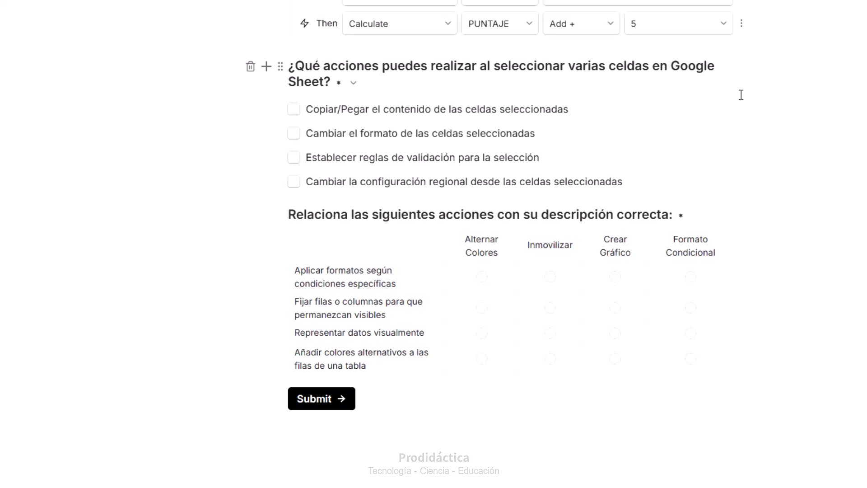
left_click(280, 66)
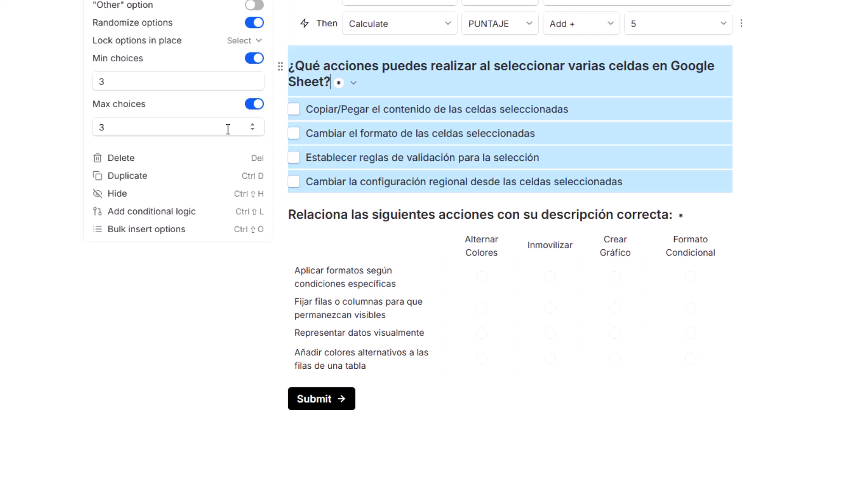
key("Escape")
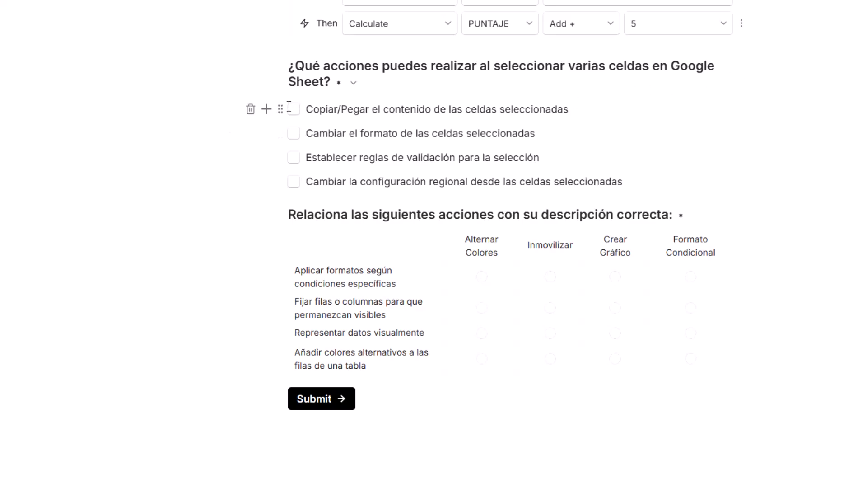
left_click(280, 108)
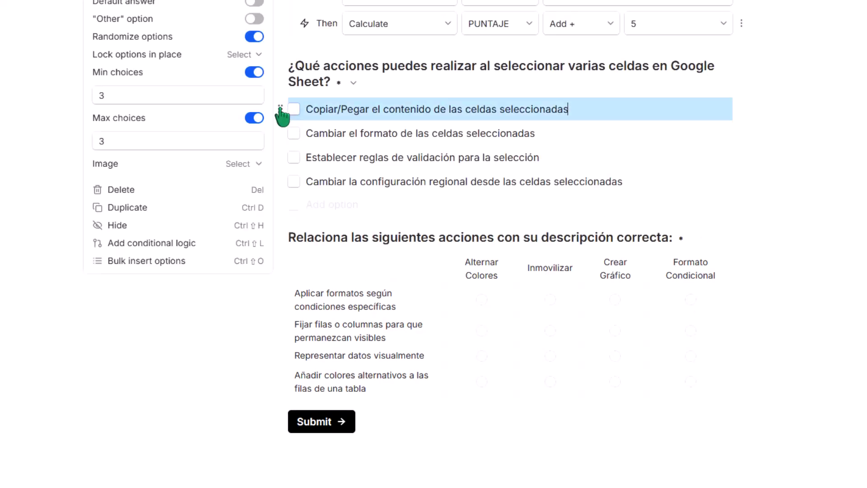
left_click(195, 242)
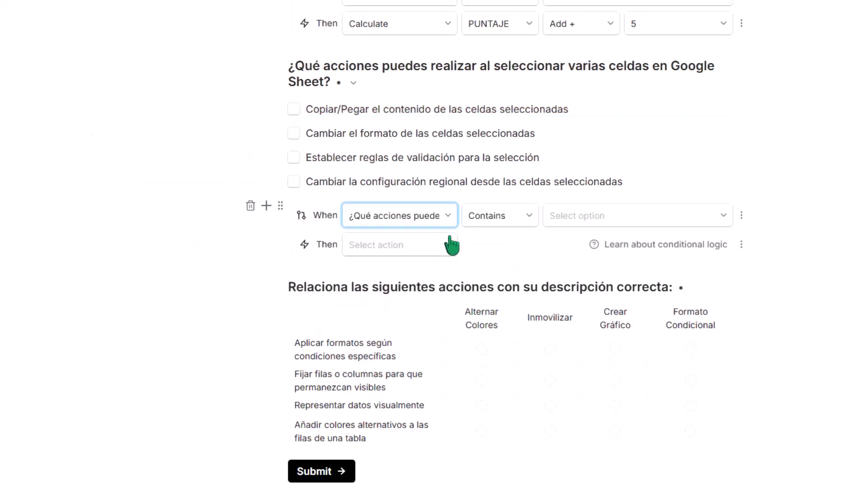
left_click(448, 218)
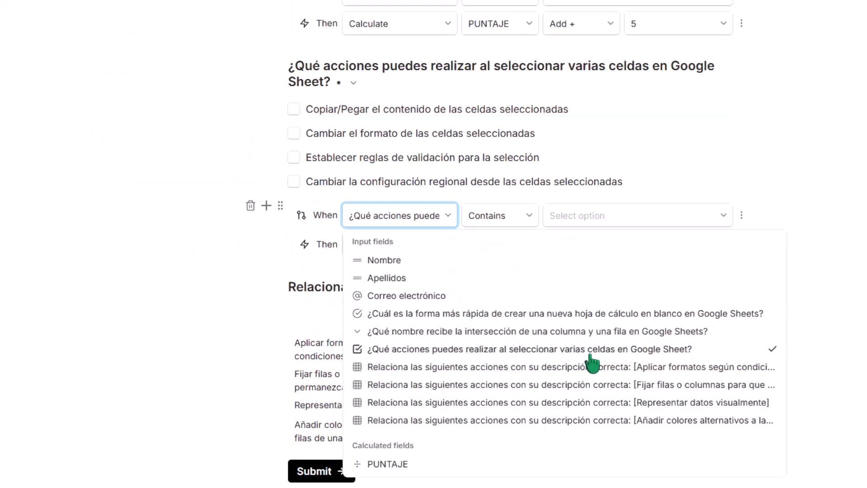
left_click(531, 216)
left_click(528, 216)
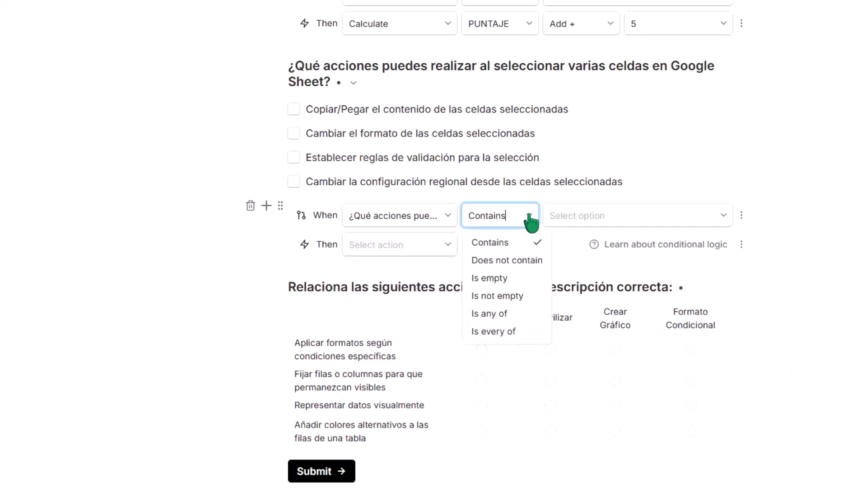
left_click(513, 246)
left_click(723, 216)
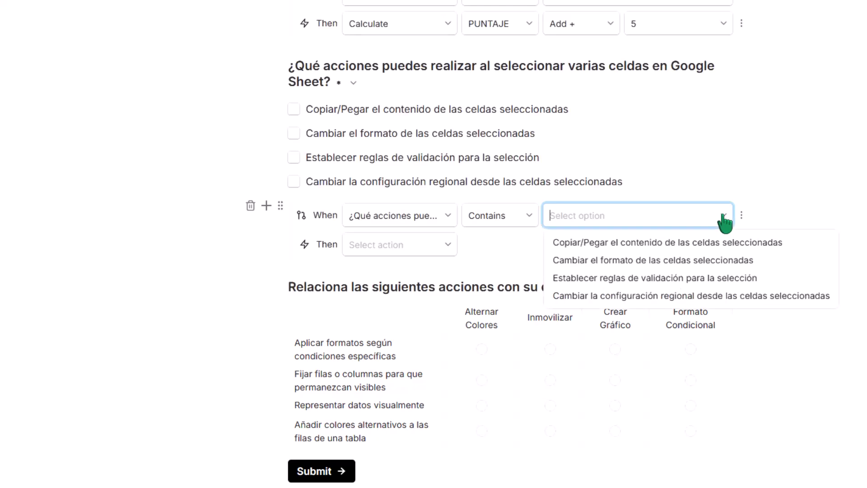
left_click(719, 245)
- Make the "Copiar/Pegar el contenido de las celdas seleccionadas" rule calculate PUNTAJE by adding 1
left_click(446, 245)
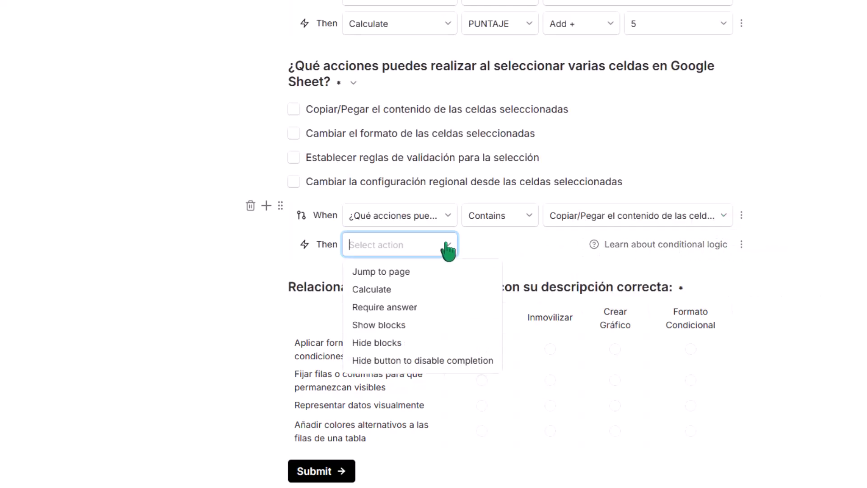
left_click(440, 291)
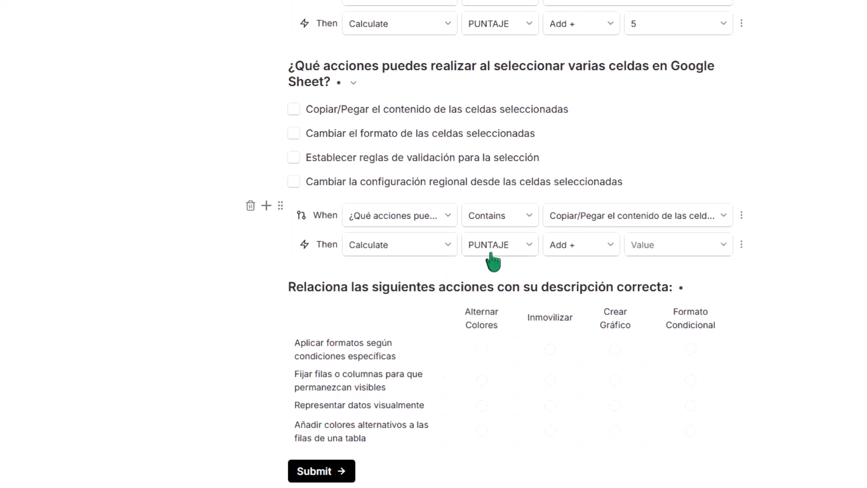
left_click(652, 246)
type("1")
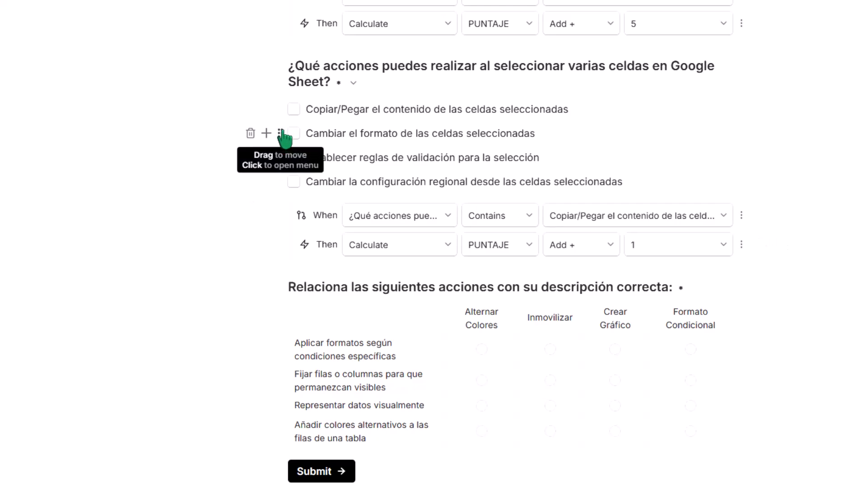
- Add a second logic rule to the checkbox question, with the condition Contains "Cambiar el formato de las celdas seleccionadas"
left_click(281, 133)
left_click(212, 297)
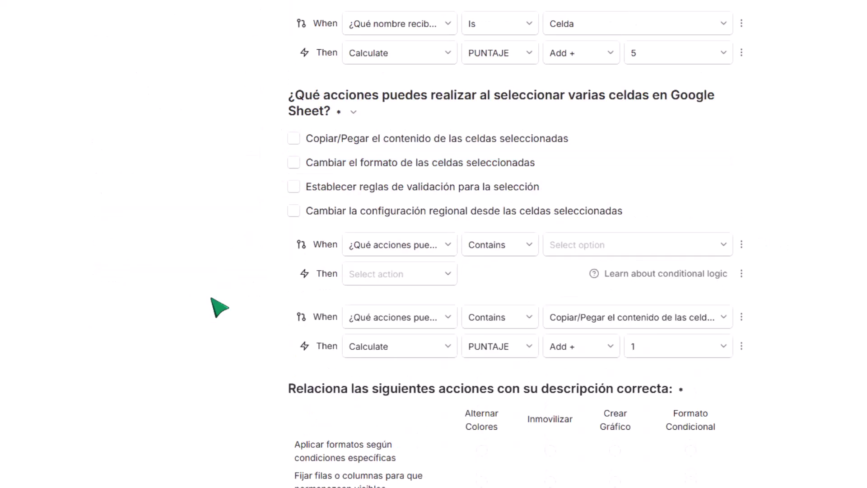
left_click(449, 248)
left_click(449, 221)
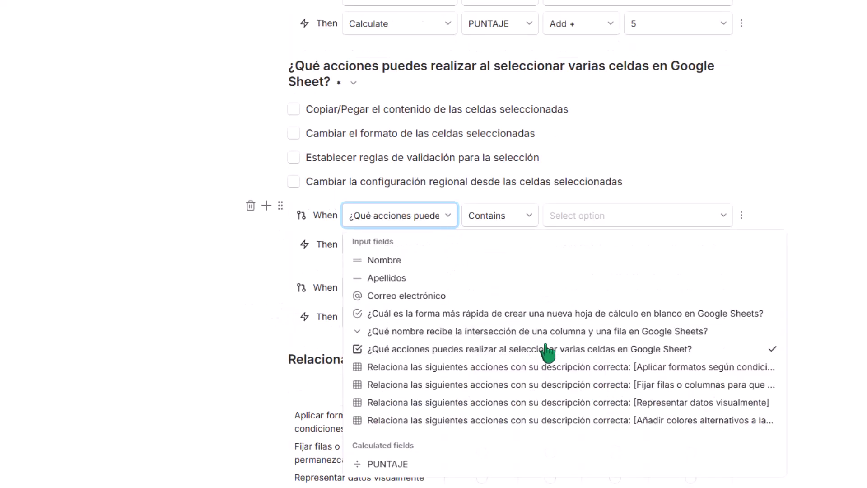
left_click(550, 348)
left_click(724, 216)
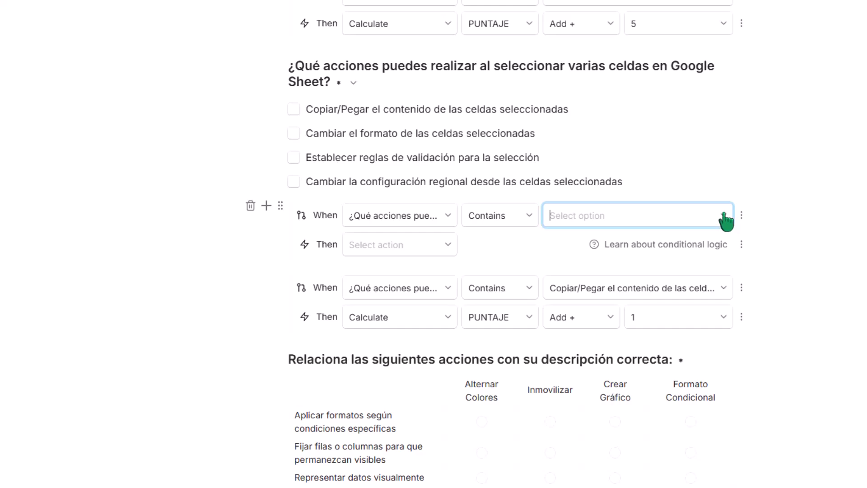
left_click(725, 259)
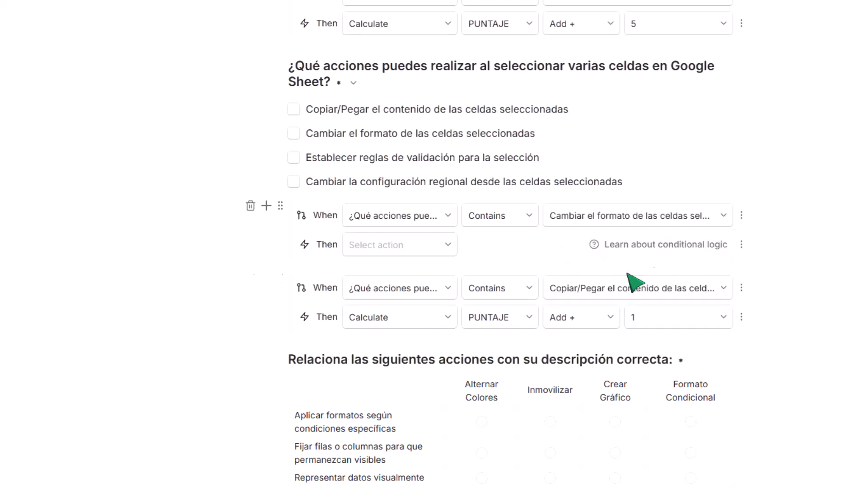
- Make the "Cambiar el formato de las celdas seleccionadas" rule calculate PUNTAJE by adding 1
left_click(448, 246)
left_click(449, 289)
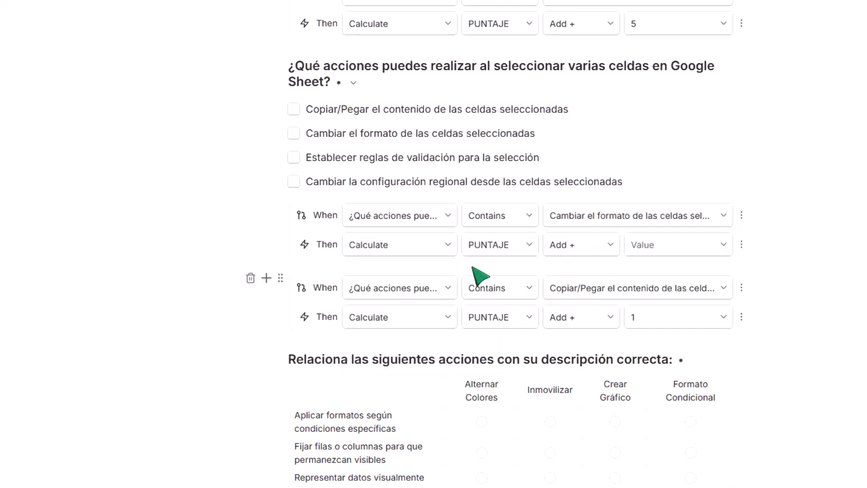
left_click(665, 245)
type("1")
left_click(783, 248)
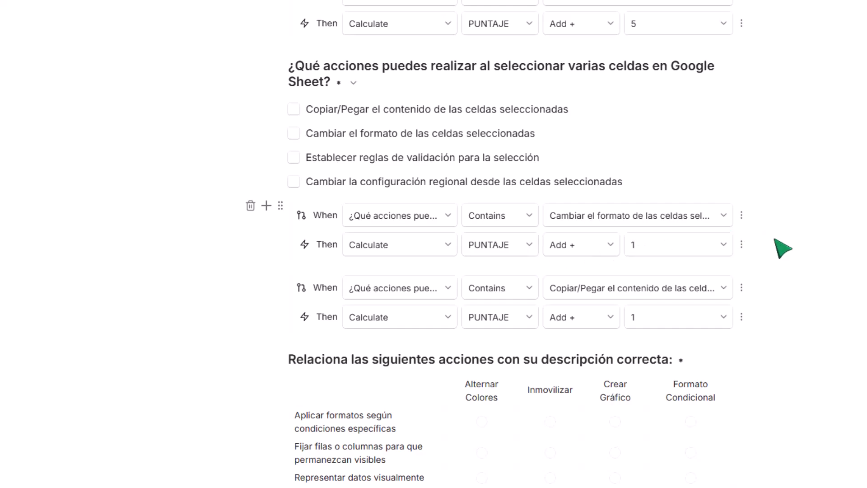
- Add a third logic rule to the checkbox question, with the condition Contains "Establecer reglas de validación para la selección"
left_click(280, 158)
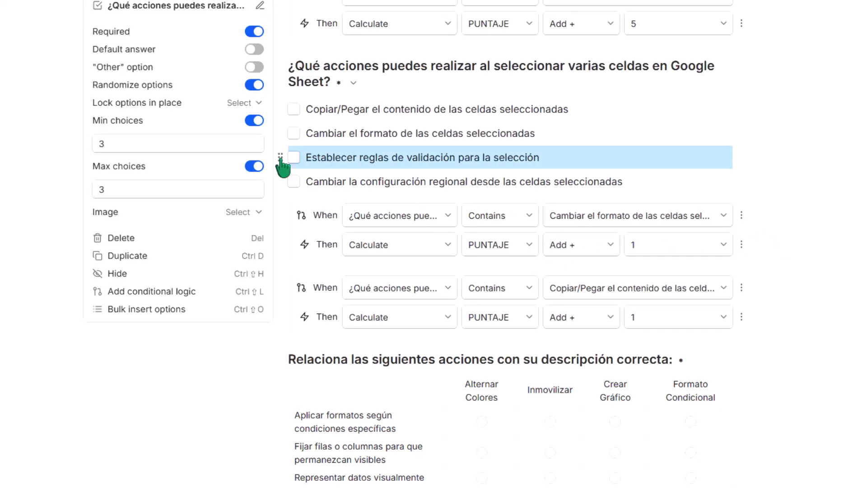
left_click(235, 291)
left_click(448, 218)
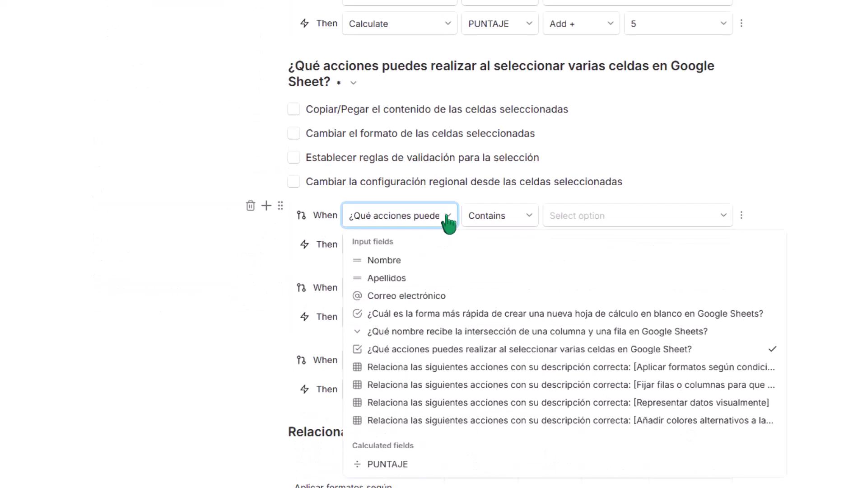
left_click(501, 350)
left_click(726, 221)
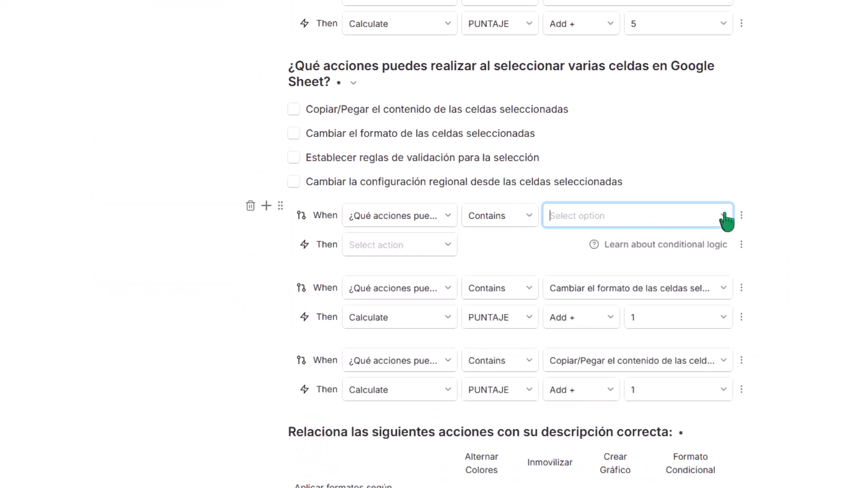
left_click(735, 281)
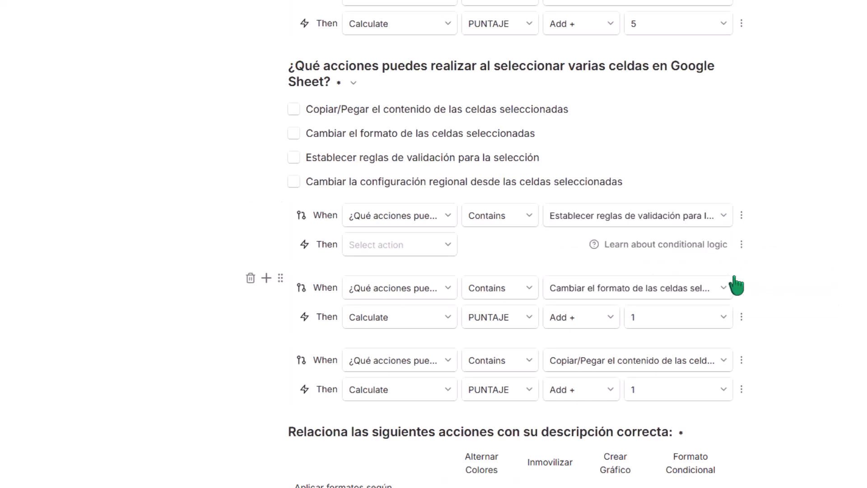
- Make the "Establecer reglas de validación para la selección" rule calculate PUNTAJE by adding 1
left_click(449, 246)
left_click(451, 289)
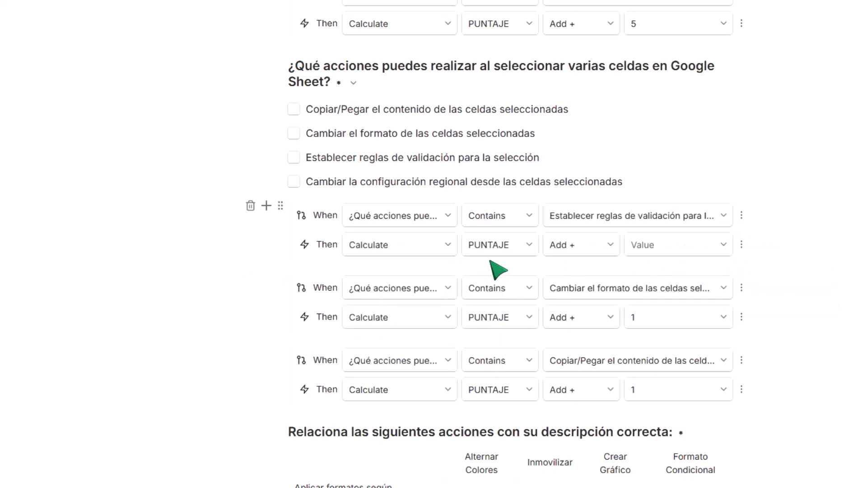
left_click(655, 240)
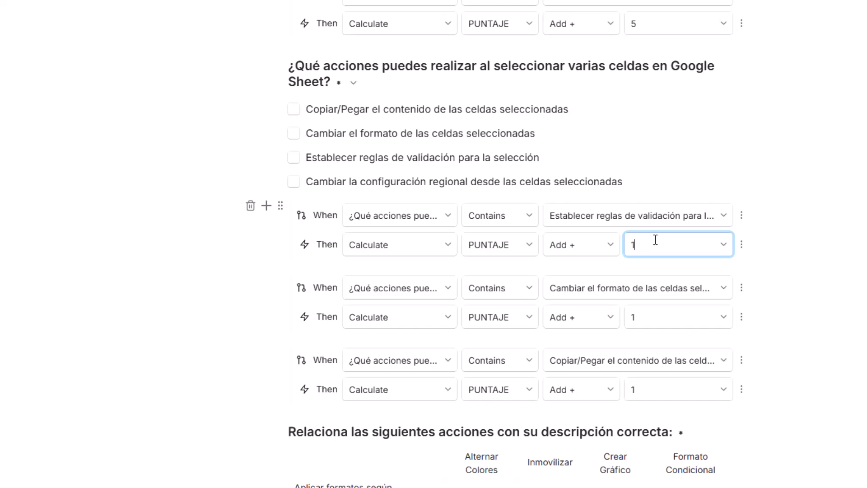
type("1")
left_click(848, 251)
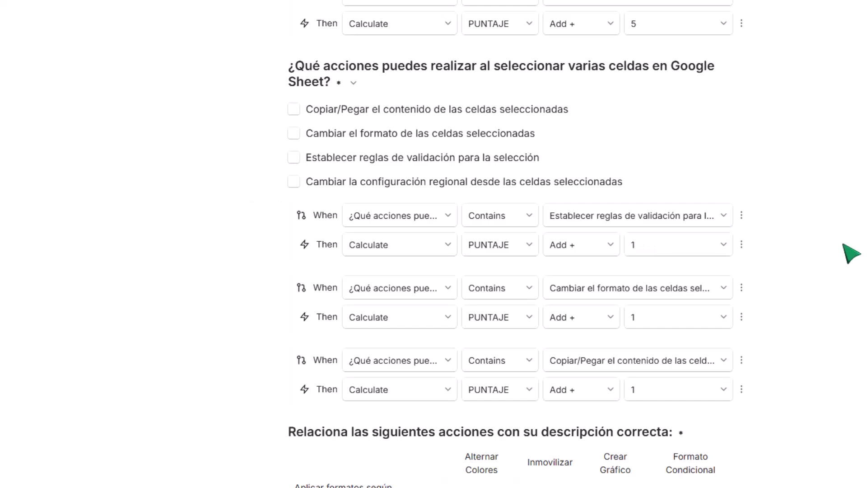
- Add conditional logic to the matching matrix question for the row "Aplicar formatos según condiciones específicas", with the condition Is "Formato Condicional"
scroll(514, 244, "down", 5)
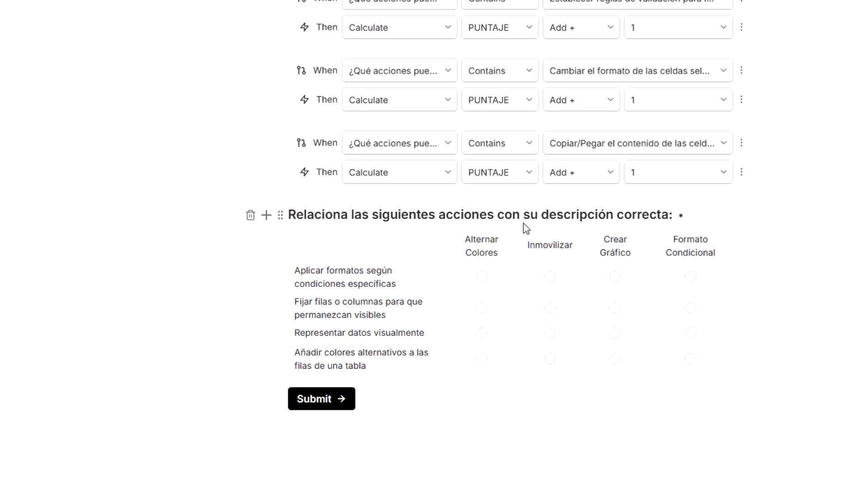
left_click(281, 215)
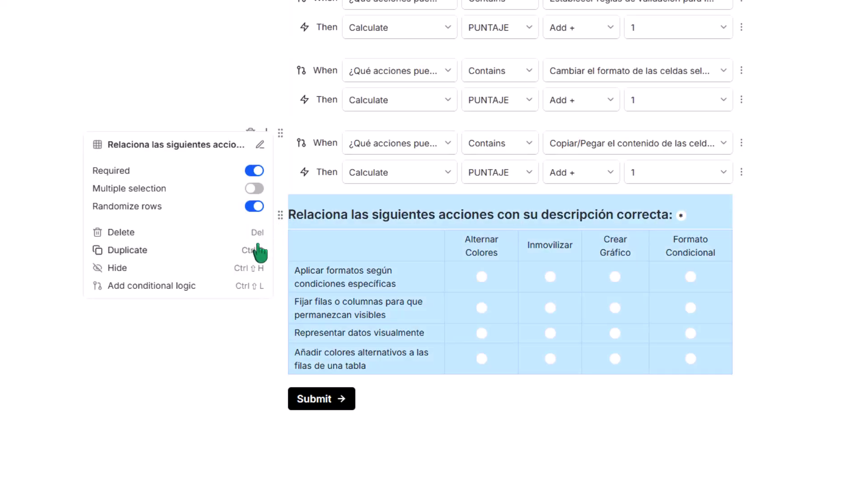
left_click(230, 289)
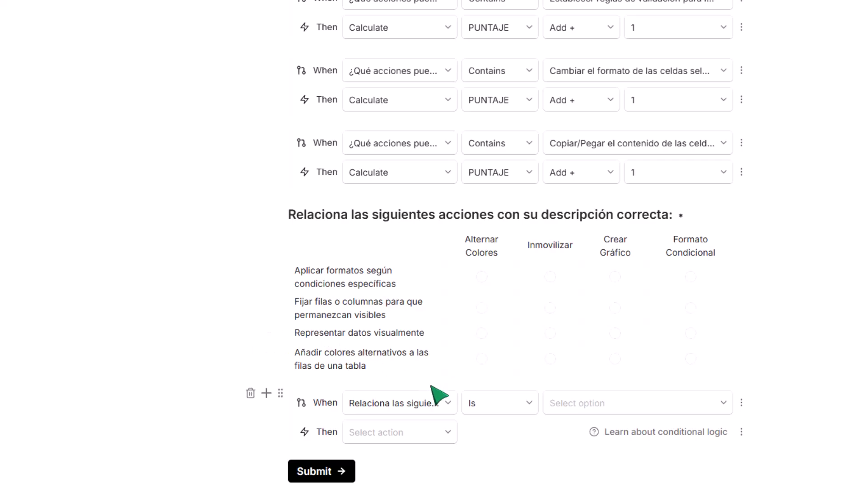
left_click(450, 412)
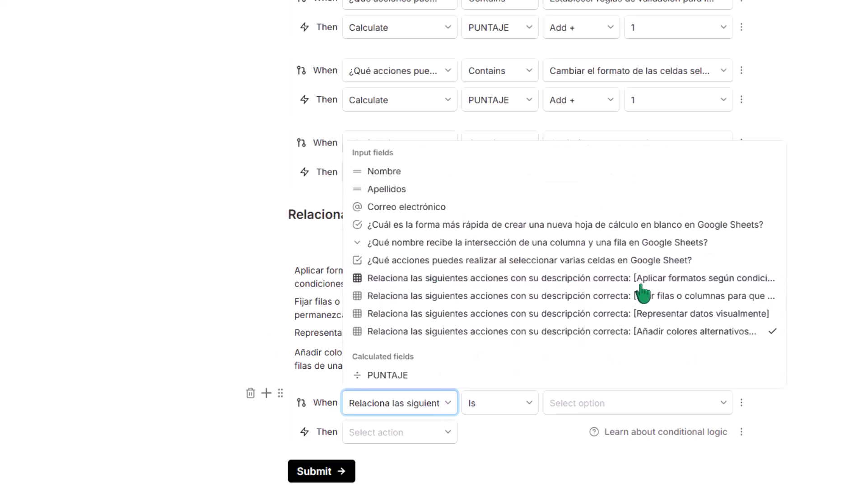
left_click(727, 281)
scroll(729, 276, "down", 1)
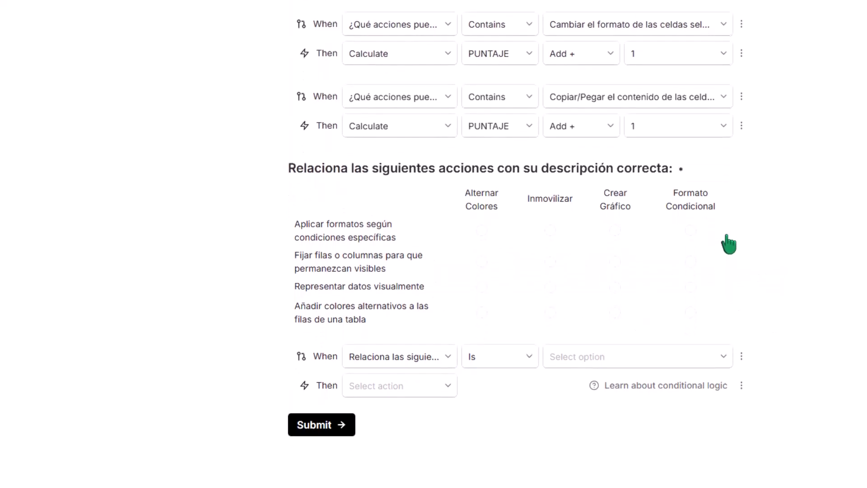
scroll(533, 361, "down", 2)
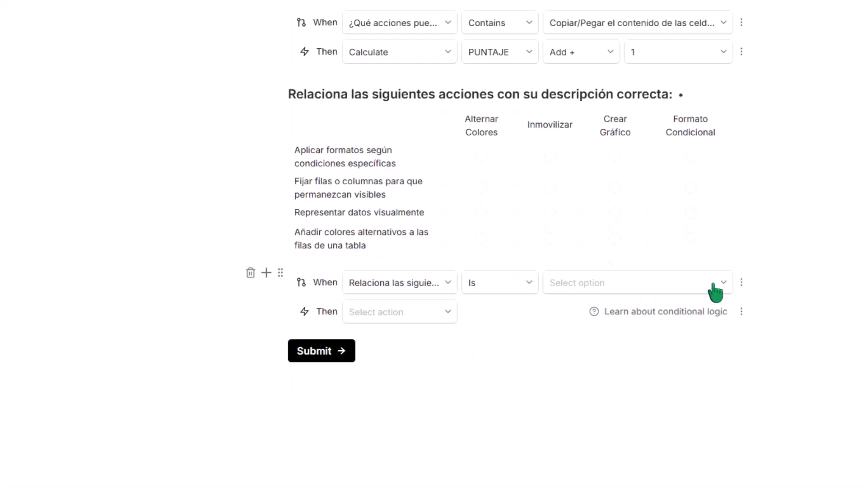
left_click(723, 284)
left_click(714, 363)
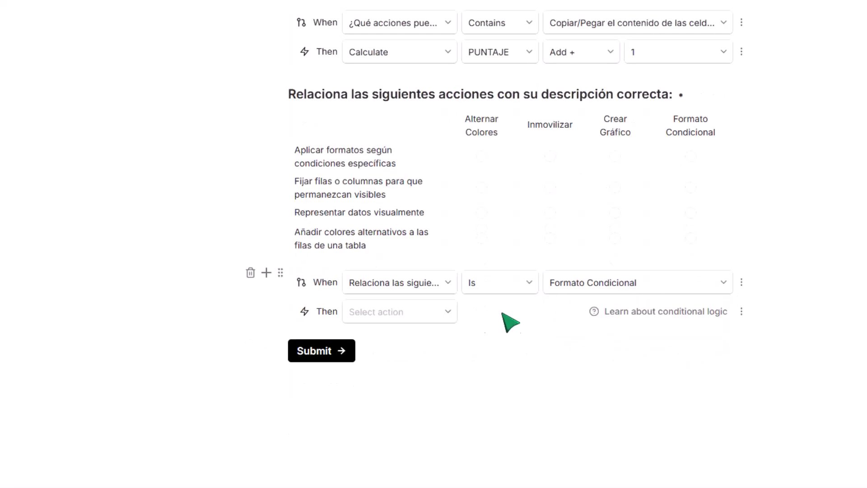
- Make the "Formato Condicional" rule calculate PUNTAJE by adding 1
left_click(450, 317)
left_click(450, 356)
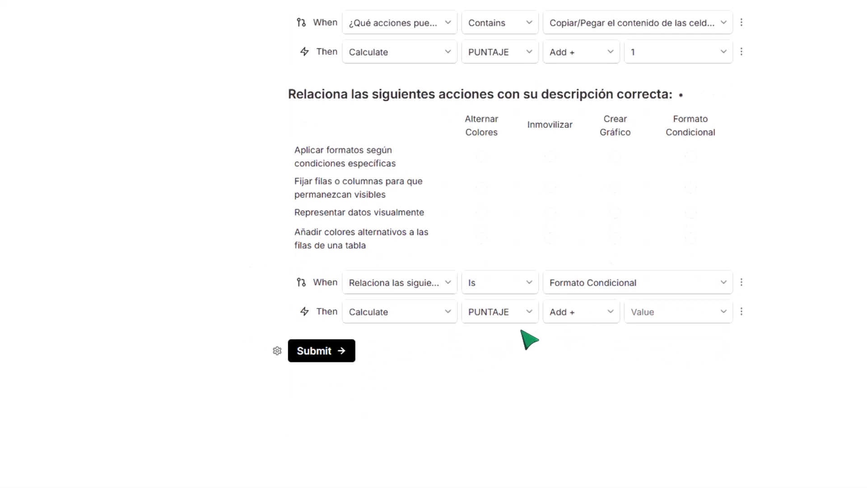
left_click(682, 316)
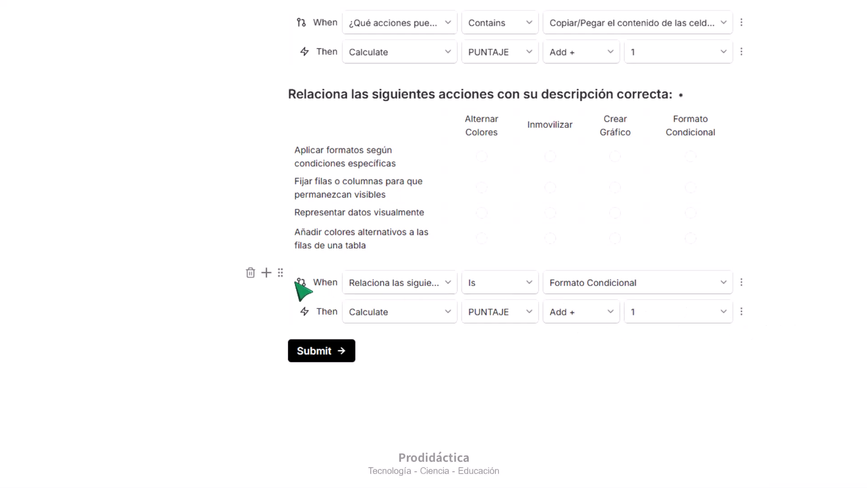
- Duplicate the "Formato Condicional" rule and set the copy to the row "Fijar filas o columnas para que permanezcan visibles" Is "Inmovilizar"
left_click(280, 273)
left_click(247, 283)
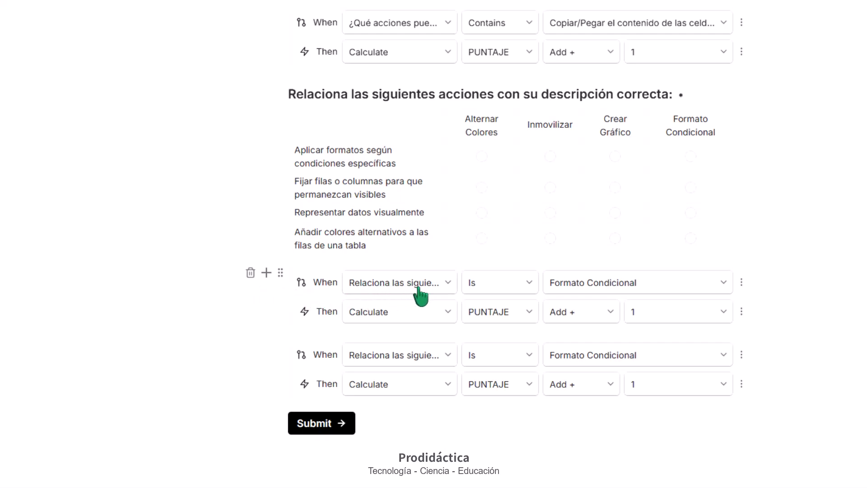
left_click(448, 283)
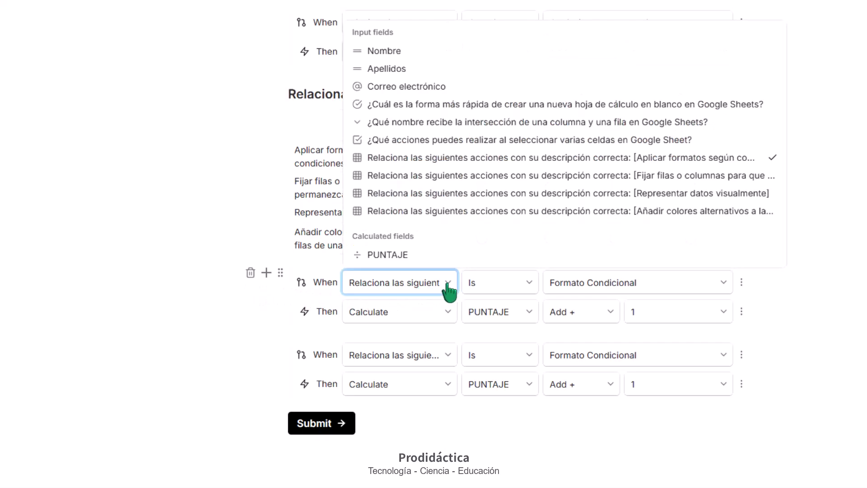
left_click(684, 176)
left_click(704, 284)
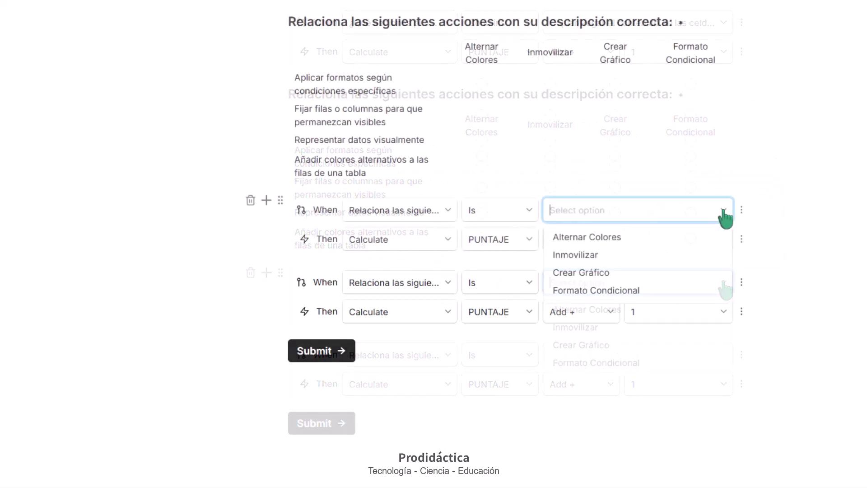
left_click(705, 253)
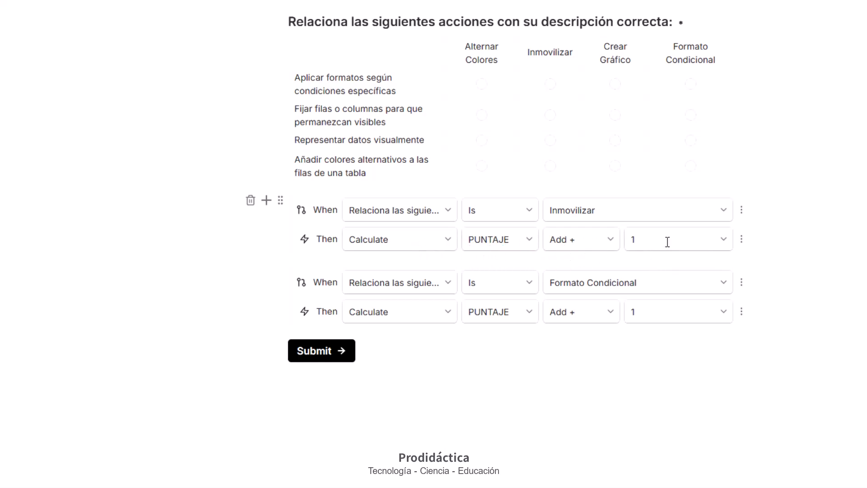
- Duplicate the "Inmovilizar" rule and set the copy to the row "Representar datos visualmente" Is "Crear Gráfico"
left_click(281, 202)
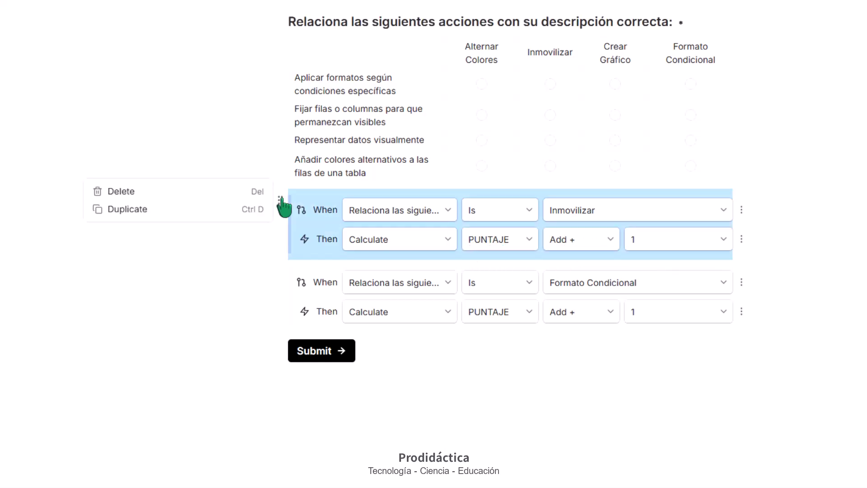
left_click(252, 212)
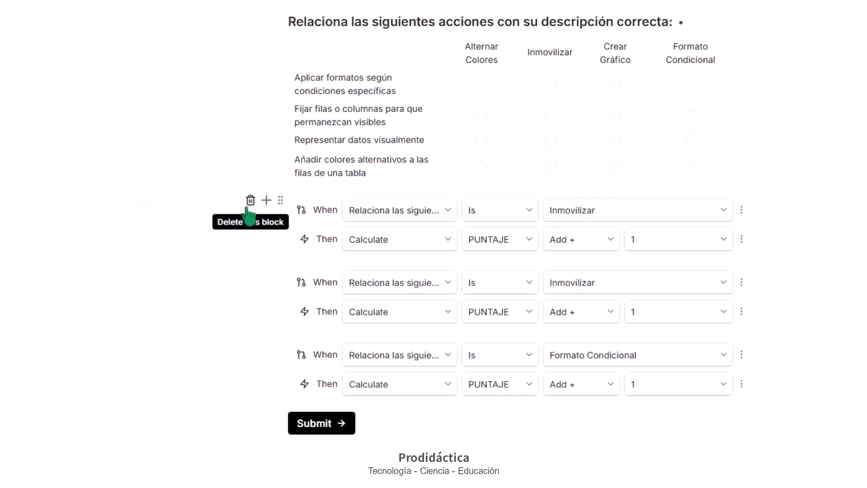
left_click(450, 211)
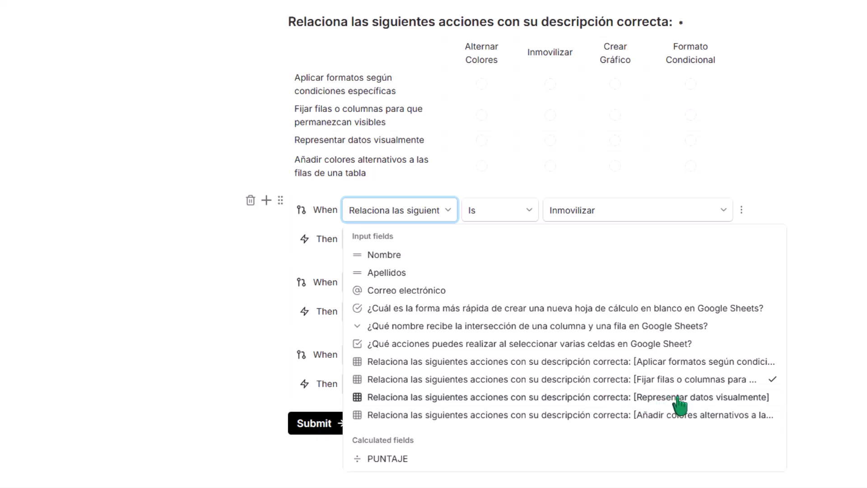
left_click(594, 400)
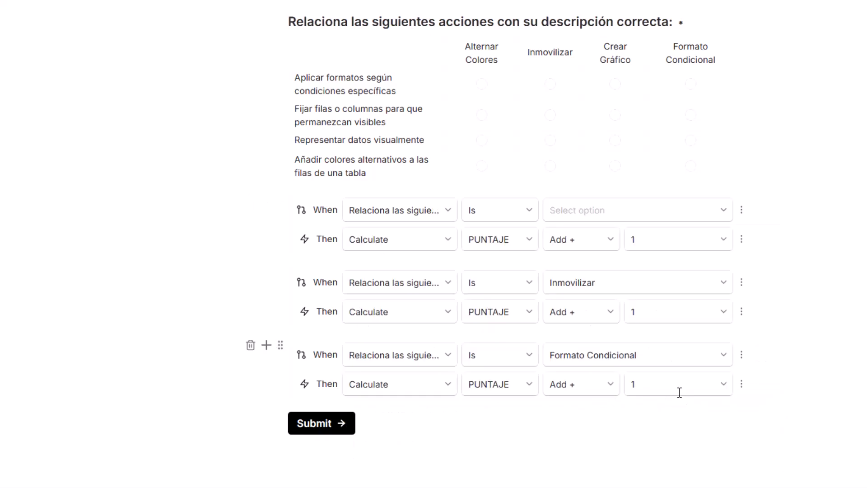
left_click(721, 213)
left_click(705, 272)
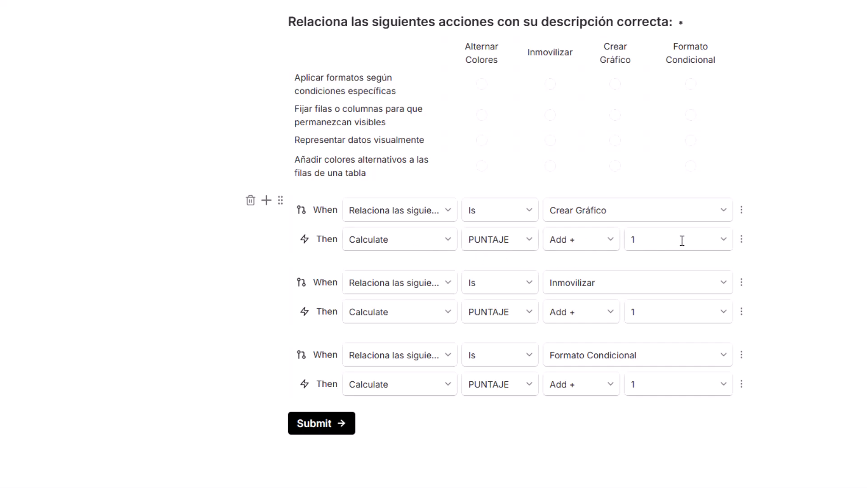
- Duplicate the "Crear Gráfico" rule and set the copy to the row "Añadir colores alternativos a las filas de una tabla" Is "Alternar Colores"
left_click(280, 200)
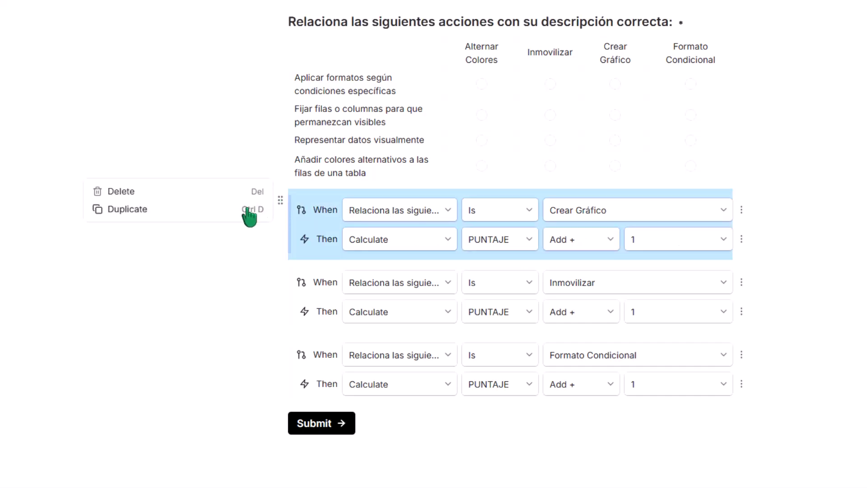
left_click(248, 208)
left_click(448, 212)
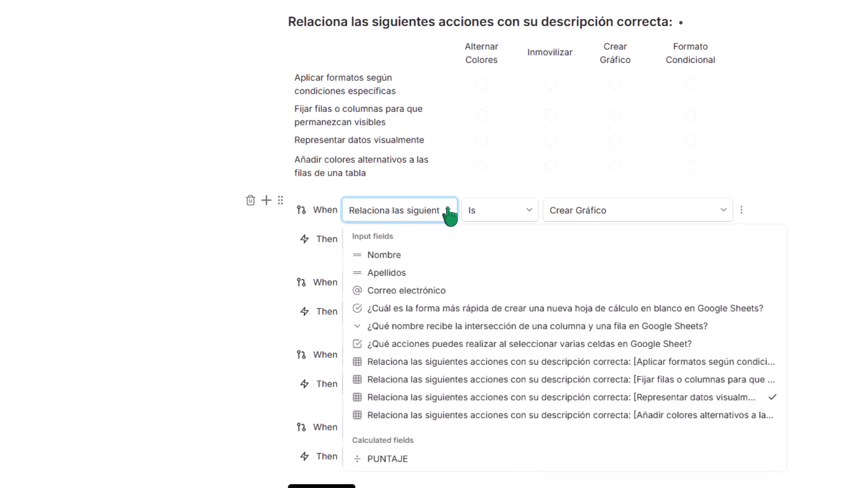
left_click(712, 416)
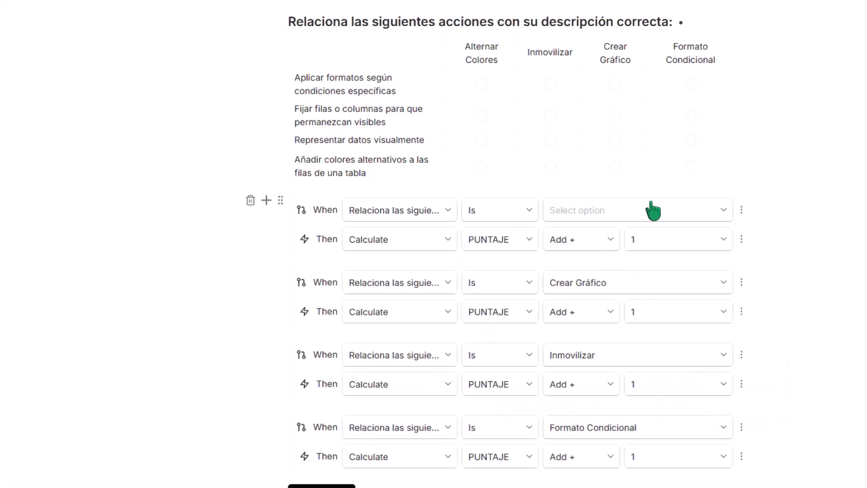
left_click(723, 210)
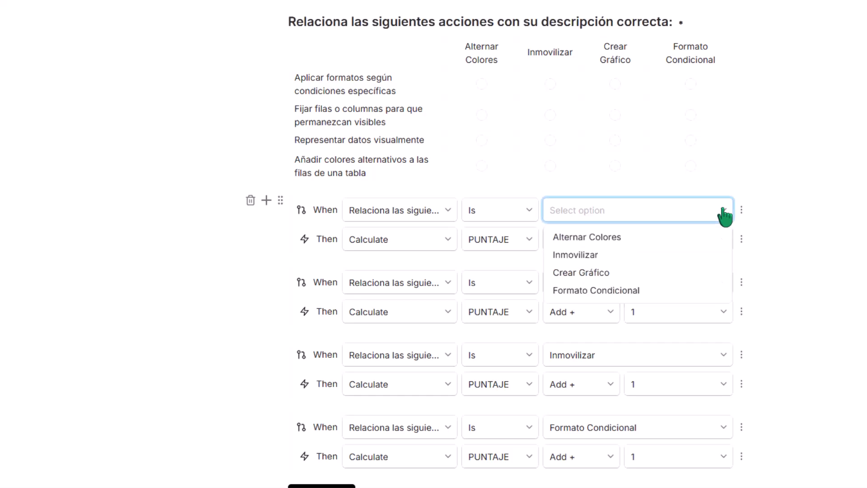
left_click(708, 236)
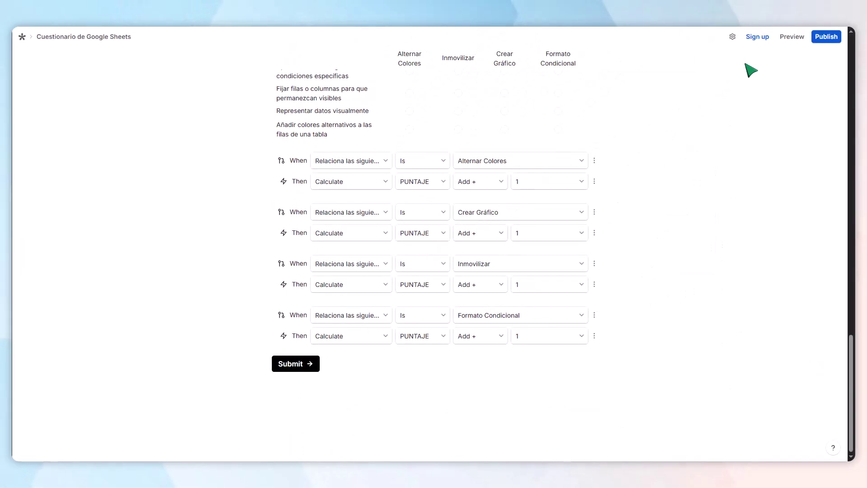
- Preview the form, answering the new-spreadsheet question with "Crear una cuenta nueva de Google" and the column-row intersection question with "Rango"
left_click(790, 38)
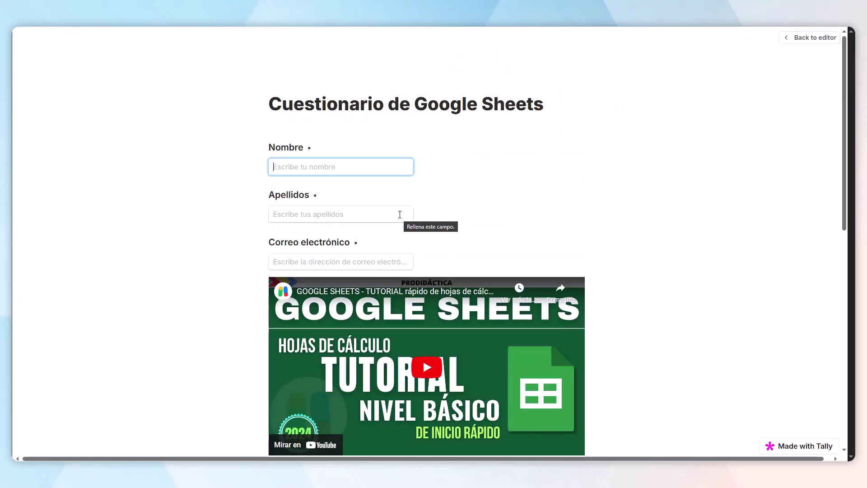
scroll(783, 238, "down", 7)
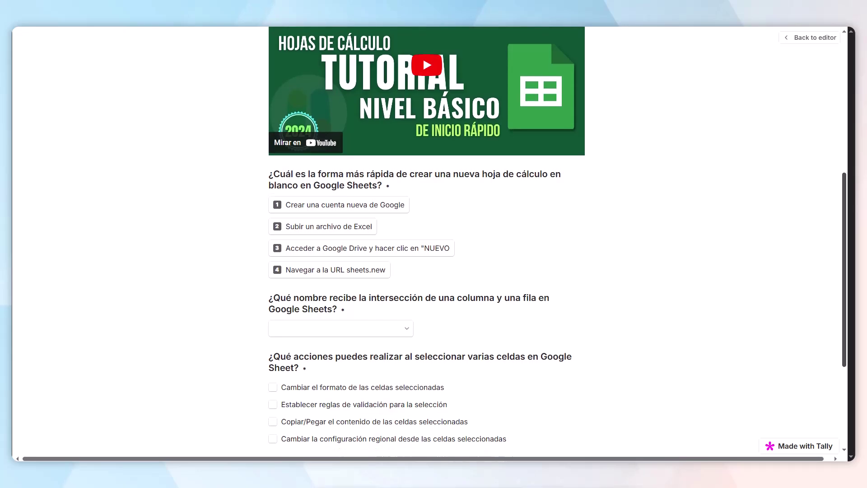
left_click(297, 207)
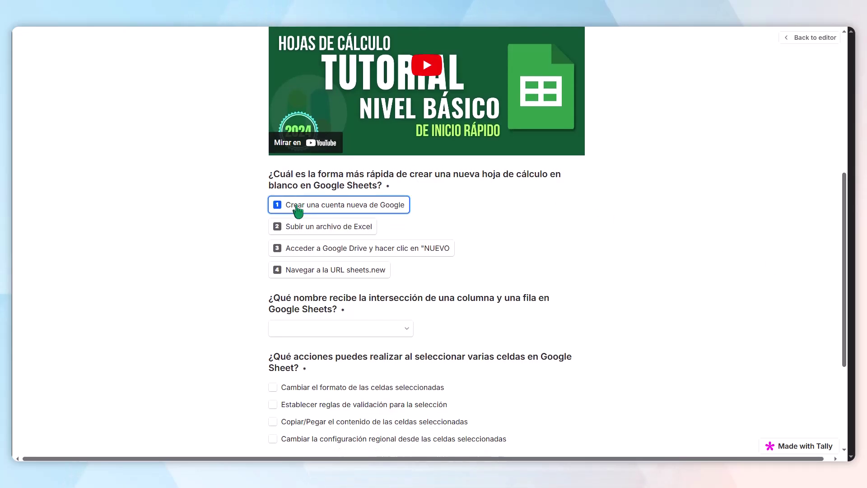
left_click(403, 331)
left_click(343, 385)
- Tick "Establecer reglas de validación para la selección", "Copiar/Pegar el contenido de las celdas seleccionadas" and "Cambiar la configuración regional desde las celdas seleccionadas" in the preview
scroll(565, 341, "down", 4)
left_click(272, 231)
left_click(273, 248)
left_click(273, 265)
left_click(272, 214)
left_click(272, 214)
- In the matching grid, pair "Representar datos" with Inmovilizar, "Aplicar formatos" with Alternar Colores, "Añadir colores" with Crear Gráfico and "Fijar filas" with Formato Condicional
left_click(455, 329)
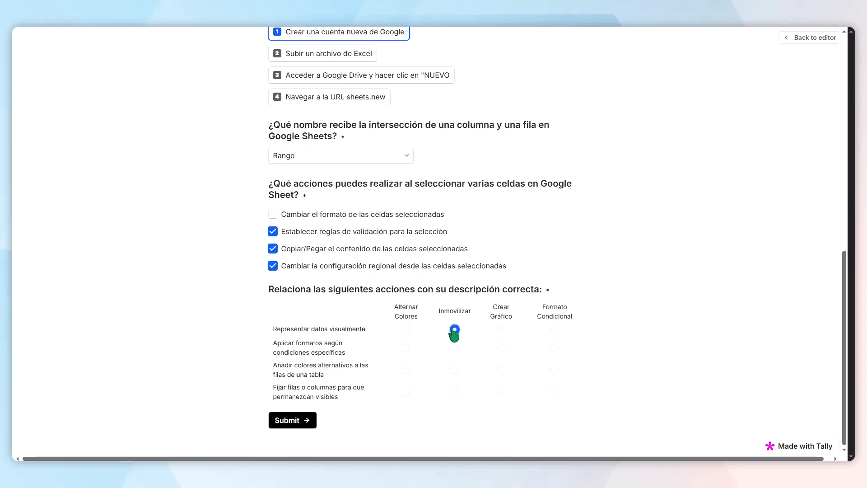
left_click(406, 347)
left_click(501, 370)
left_click(554, 392)
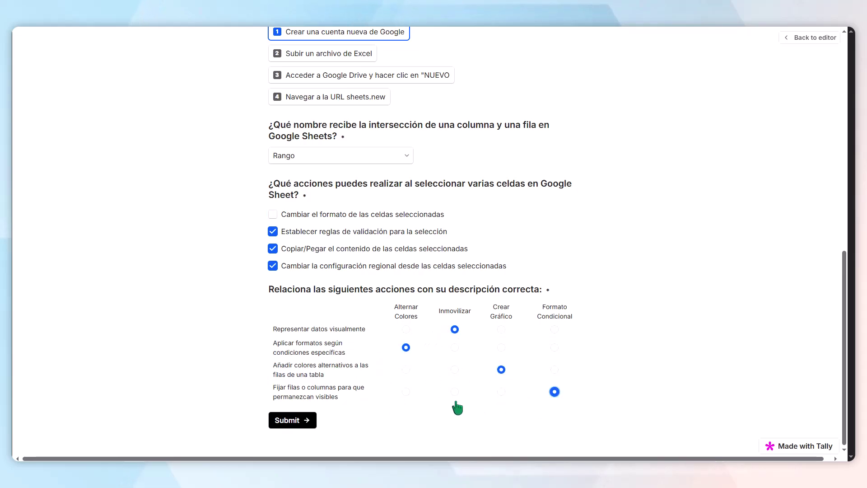
- Try to submit the answered quiz in the preview, check the flagged required fields, and return to the editor
left_click(296, 424)
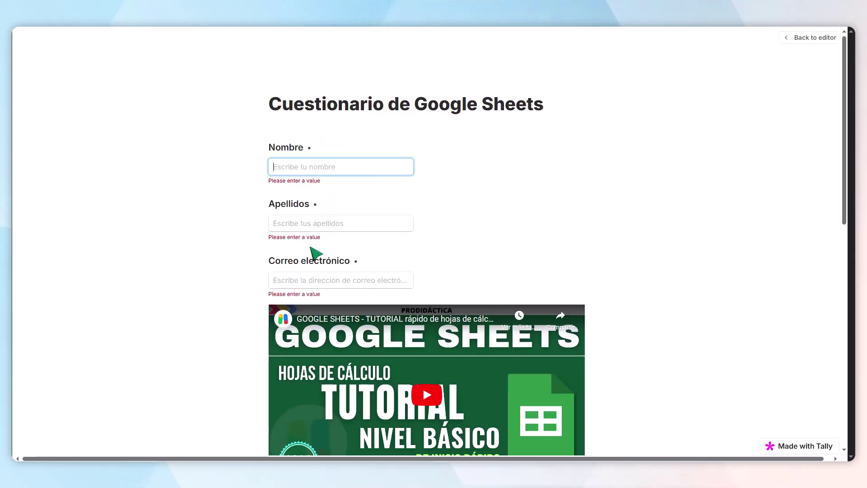
scroll(352, 271, "down", 10)
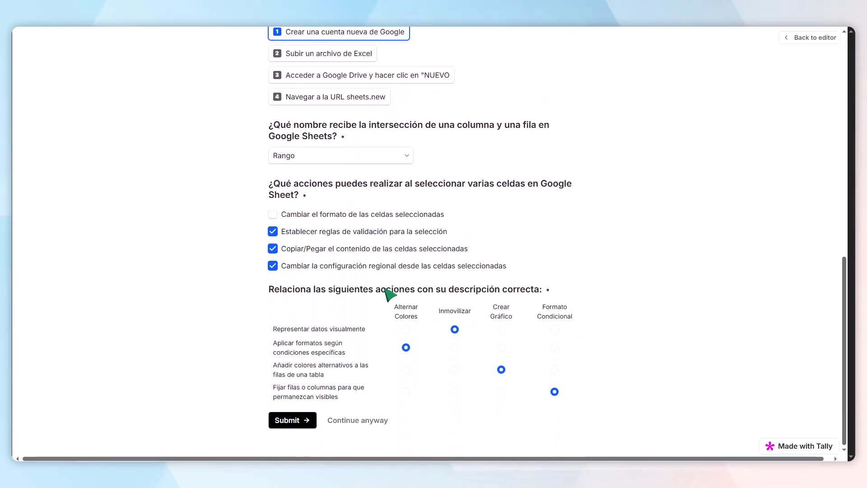
left_click(808, 37)
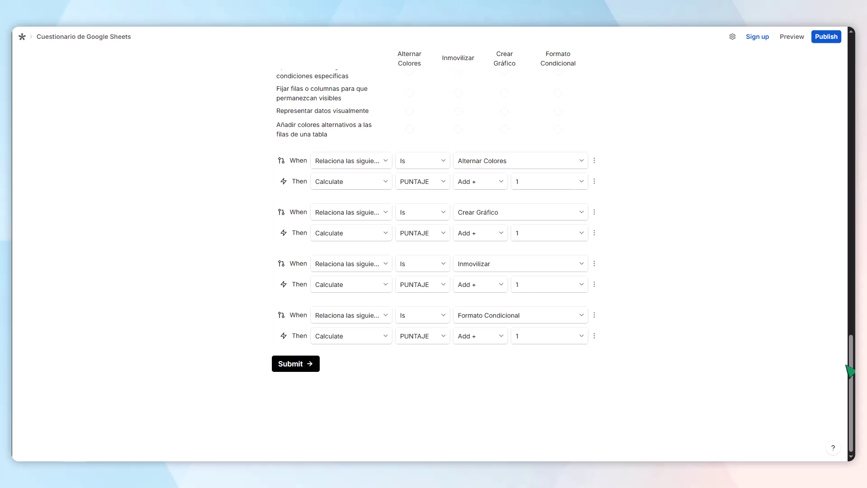
- Add a cover above the quiz title and upload the "Cuestionario - Banner" image from the Logo folder to it
left_click_drag(853, 375, 851, 57)
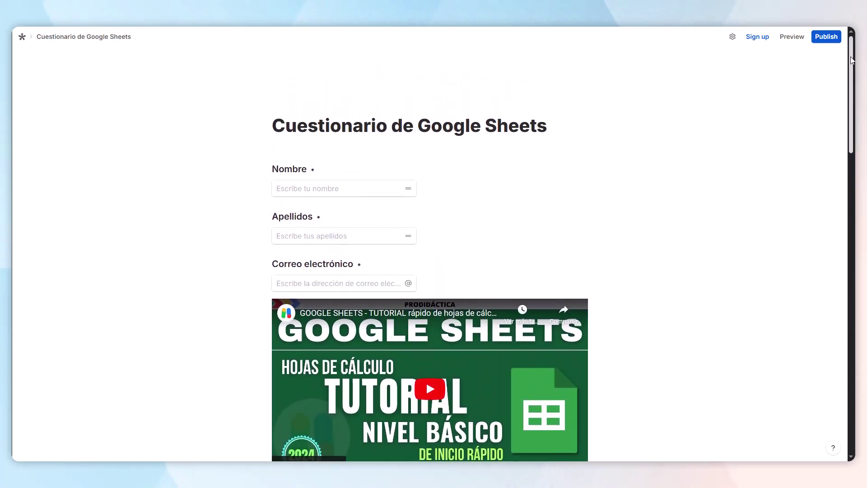
left_click(343, 109)
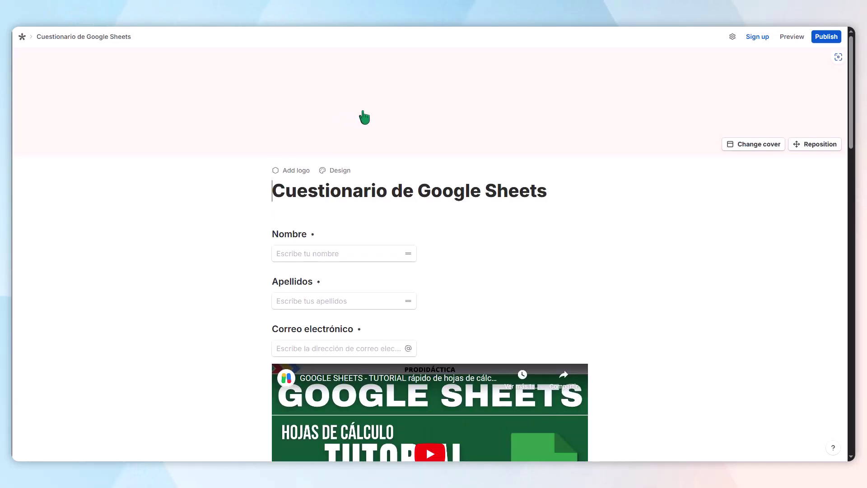
left_click(758, 144)
key("alt+Tab")
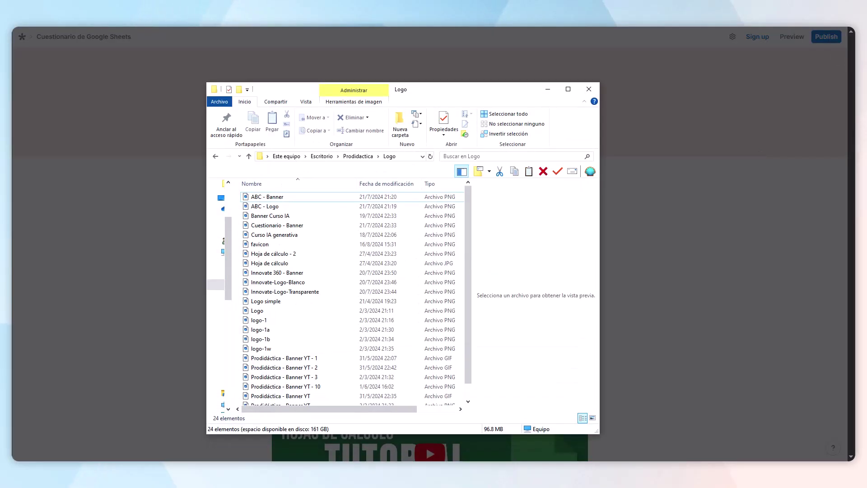
left_click(290, 225)
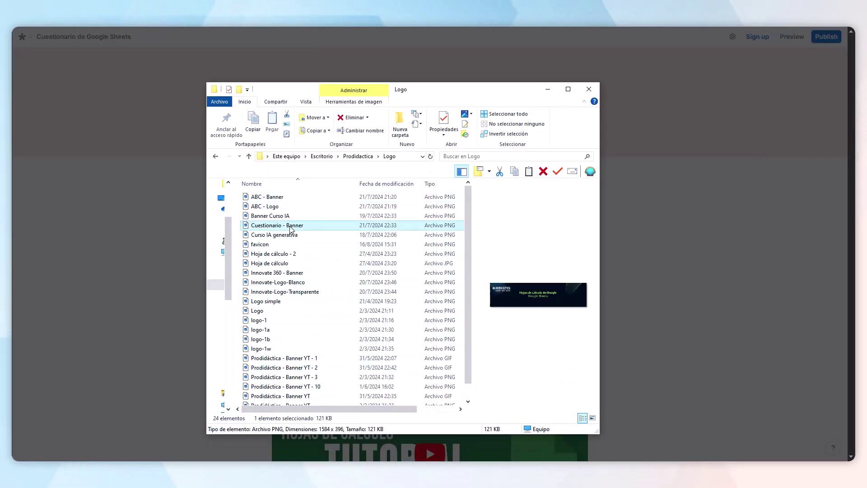
left_click_drag(510, 89, 683, 92)
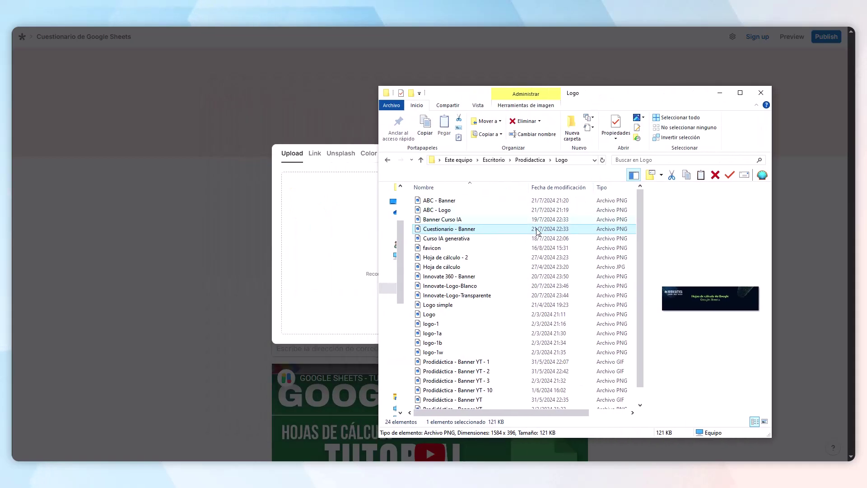
left_click_drag(473, 232, 358, 247)
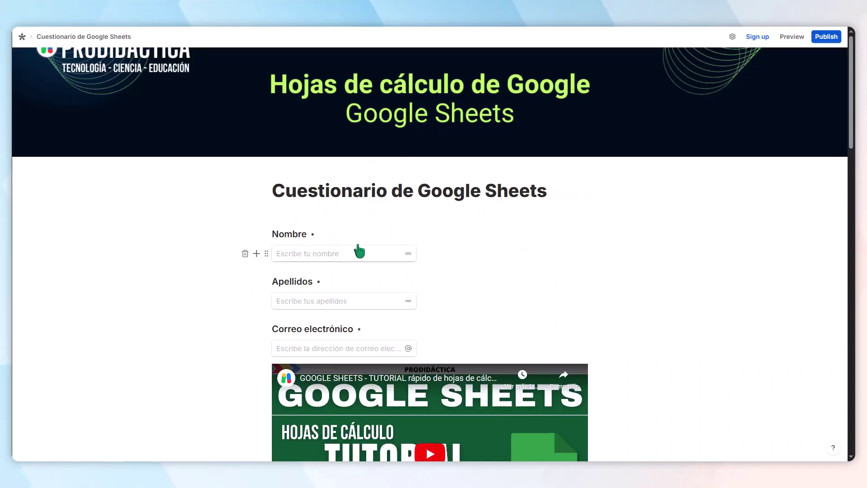
- Reposition the banner image slightly upward within the cover and save its position
mouse_move(808, 142)
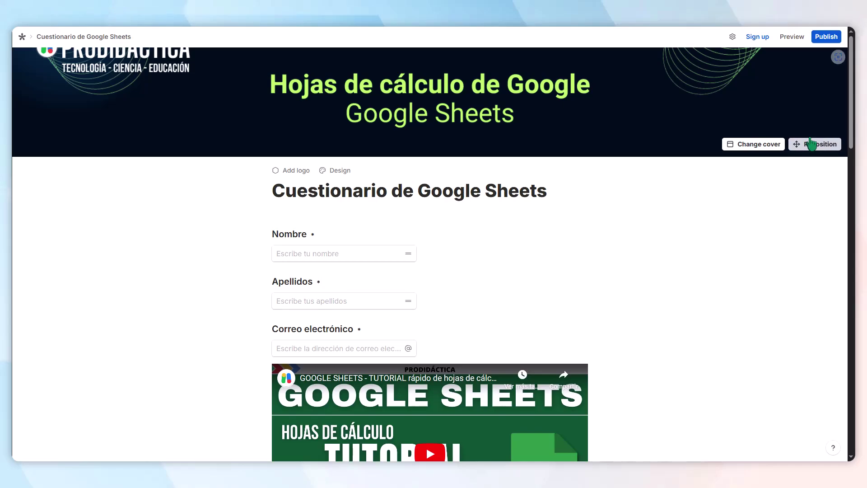
left_click(812, 145)
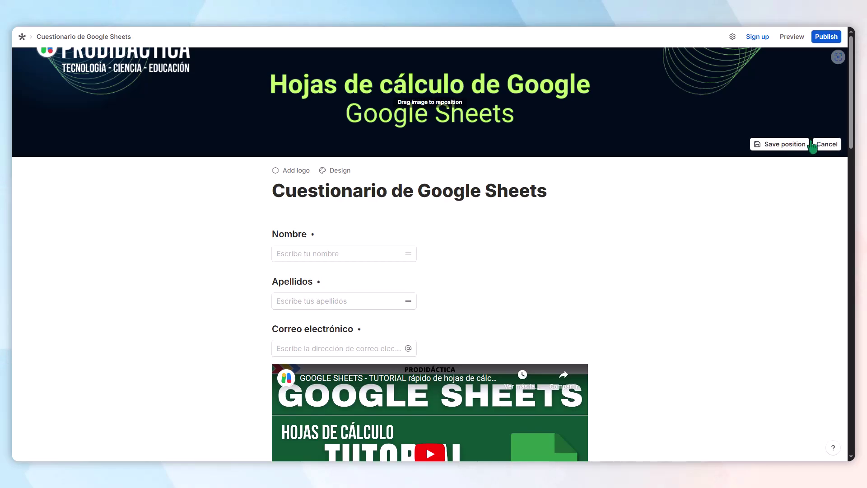
left_click_drag(720, 102, 719, 97)
left_click(783, 147)
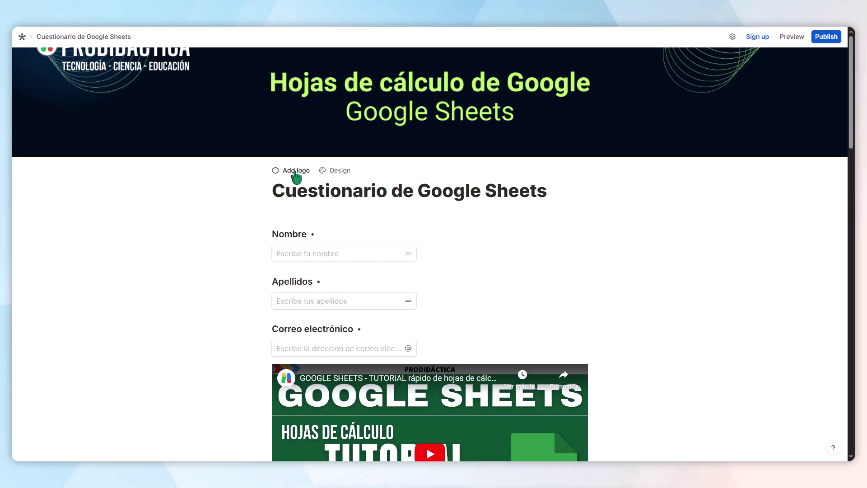
- Add a logo to the form and upload the "Logo simple" image from the Logo folder
left_click(296, 171)
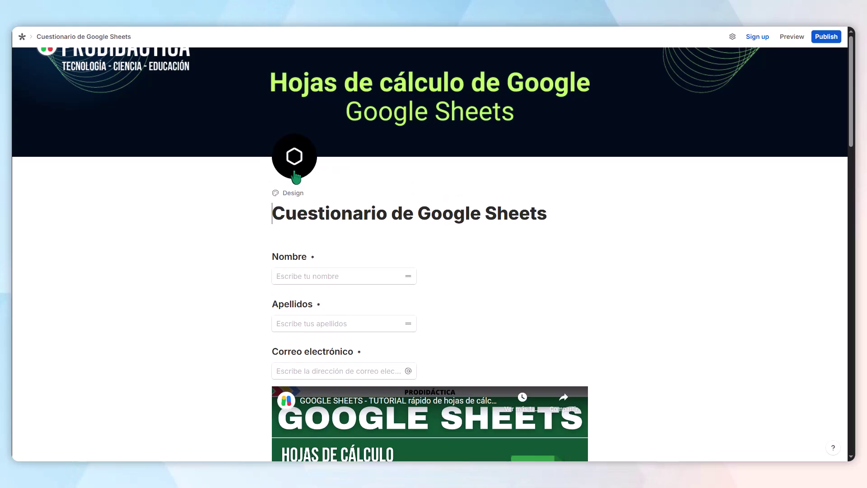
left_click(296, 169)
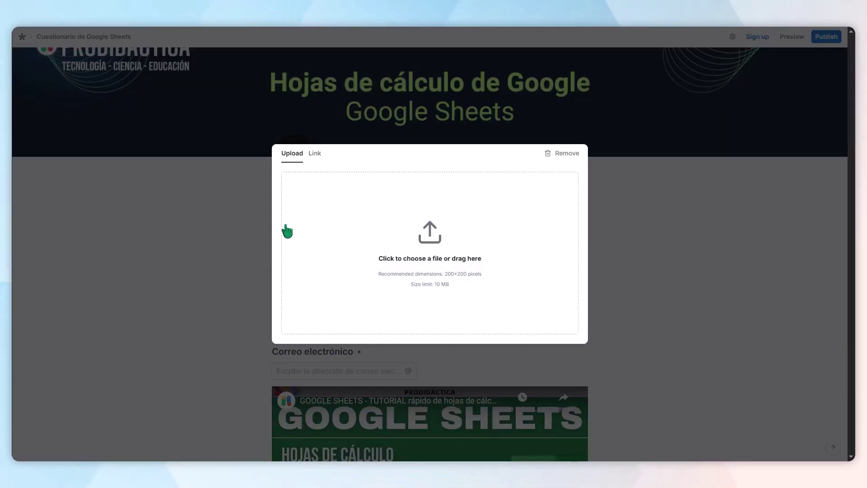
key("alt+Tab")
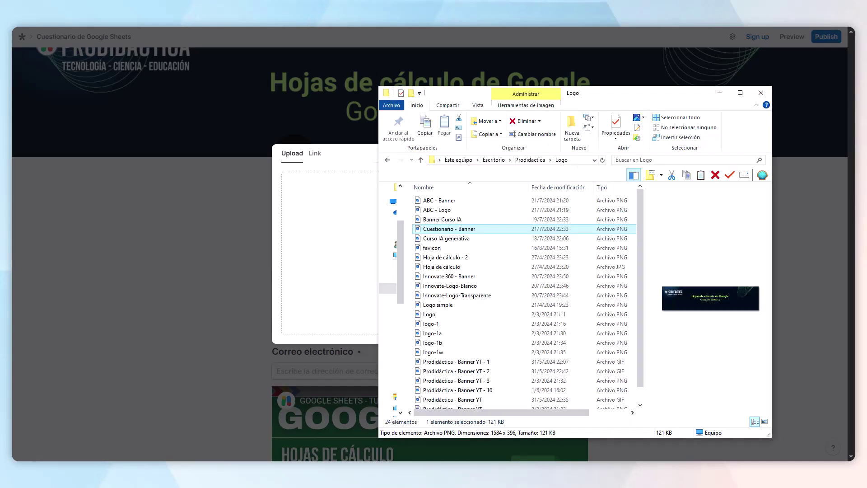
left_click_drag(437, 305, 354, 258)
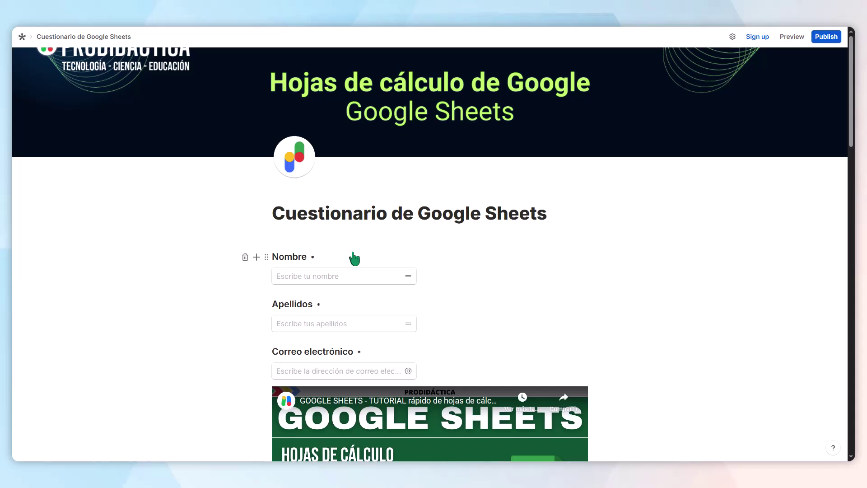
- Shift the cover image downward so the full PRODIDÁCTICA heading fits inside the cover, and save the position
left_click(823, 144)
left_click_drag(766, 86, 774, 127)
left_click(798, 145)
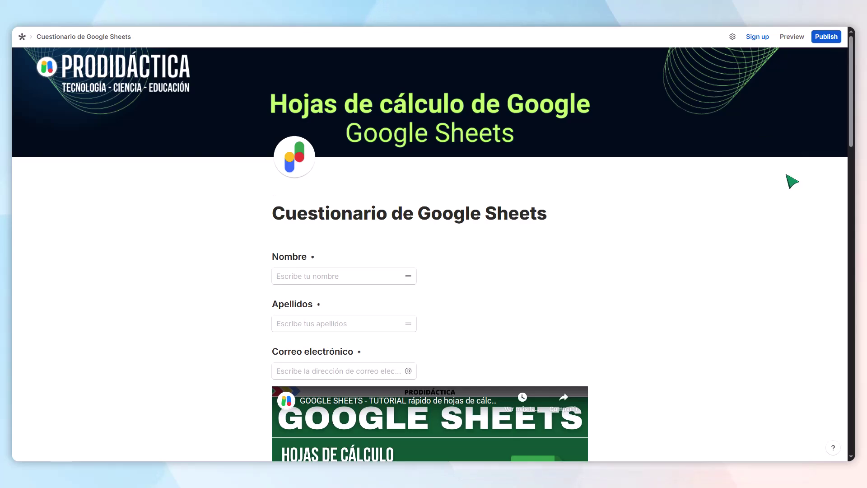
- Publish the form, logging in to the existing Tally account with the account e-mail and password
left_click(826, 37)
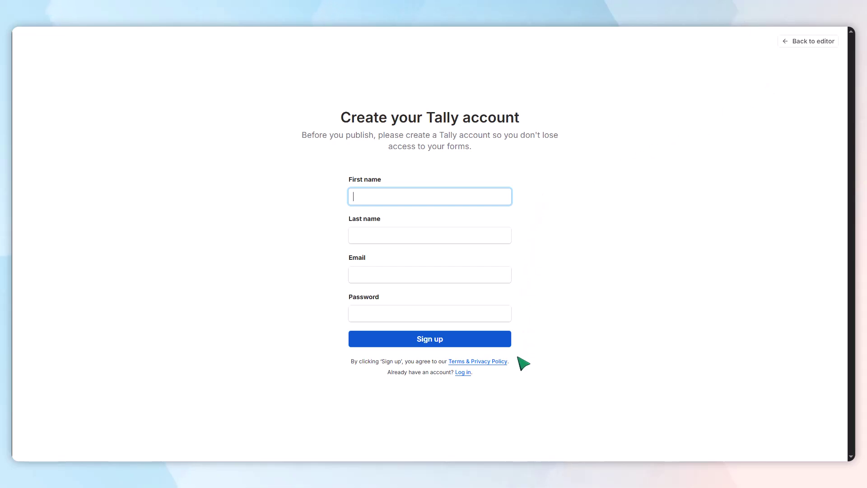
left_click(462, 372)
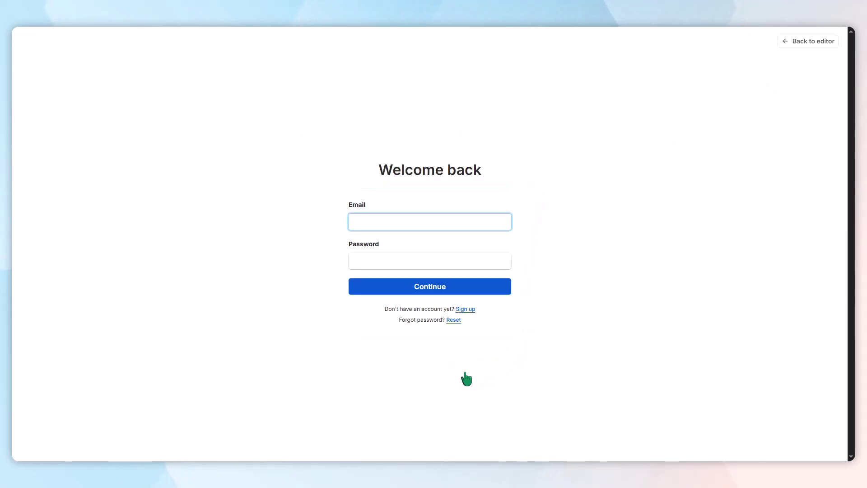
left_click(436, 287)
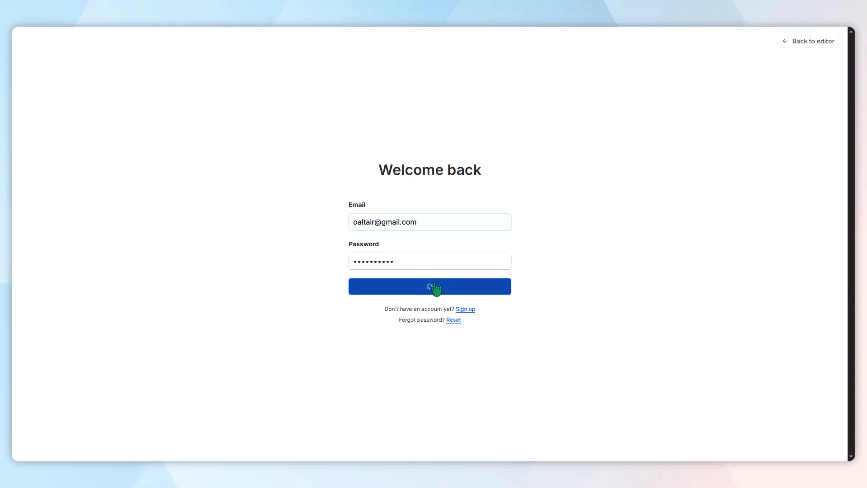
left_click(430, 272)
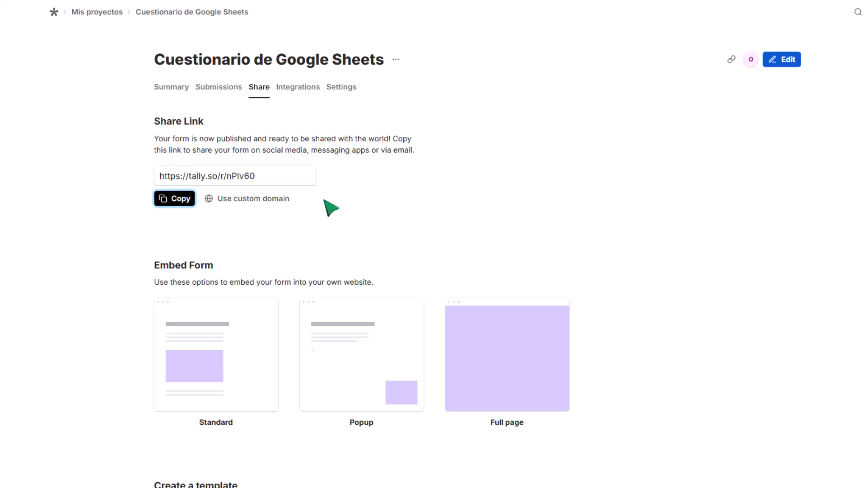
- Start a Google Sheets integration for the form and grant tally.so the additional access to the chosen Google account
left_click(299, 93)
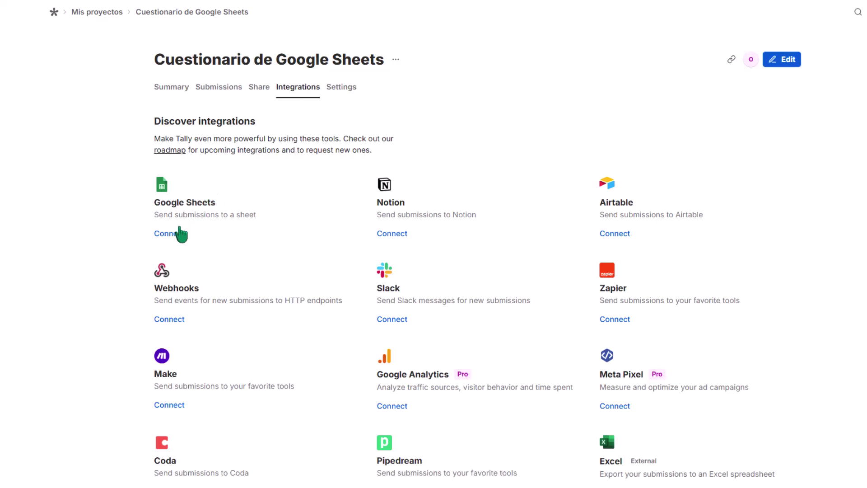
left_click(170, 234)
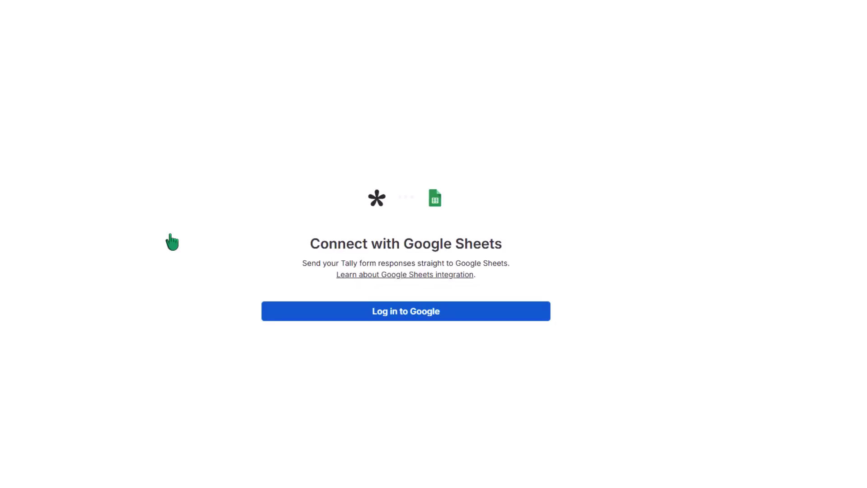
left_click(438, 317)
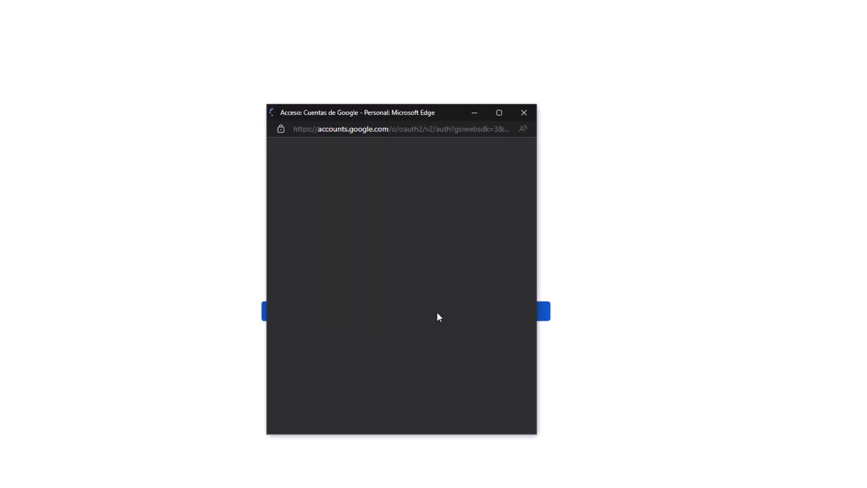
left_click(411, 275)
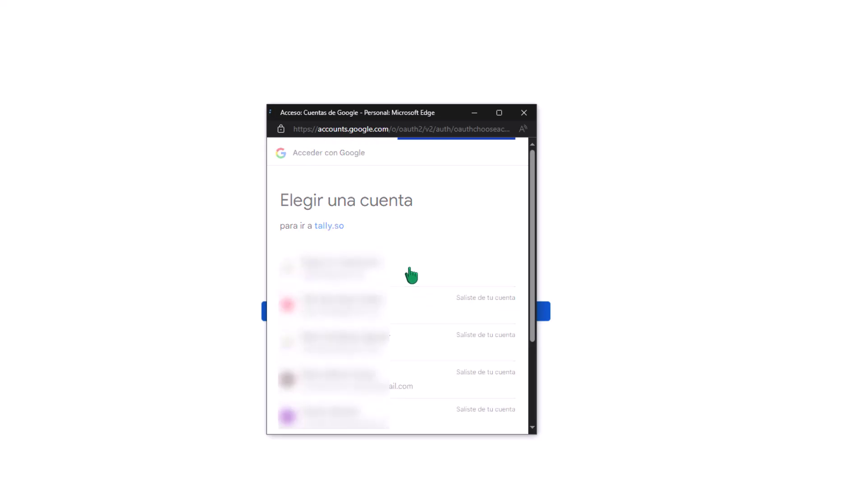
left_click(450, 341)
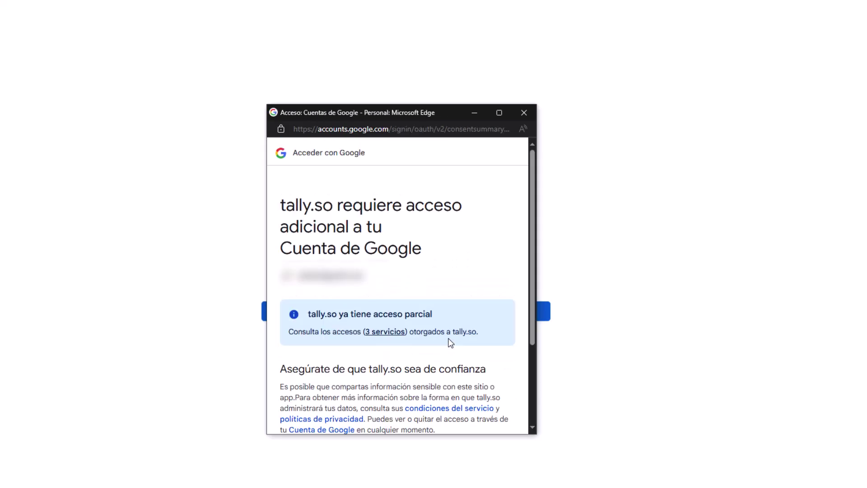
left_click_drag(533, 307, 539, 406)
left_click(460, 378)
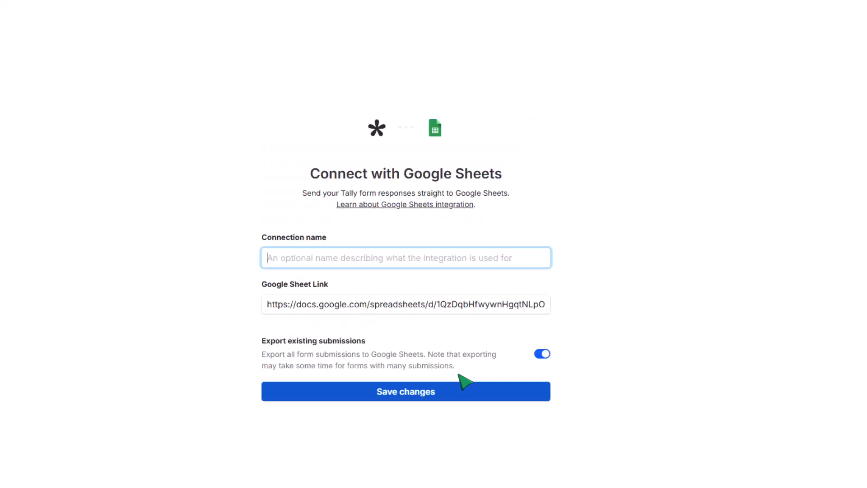
- Name the connection "Cuestionario - Google Sheets", save it with existing submissions exported, and open the synced spreadsheet
type("Cuestionario - Google Sheets")
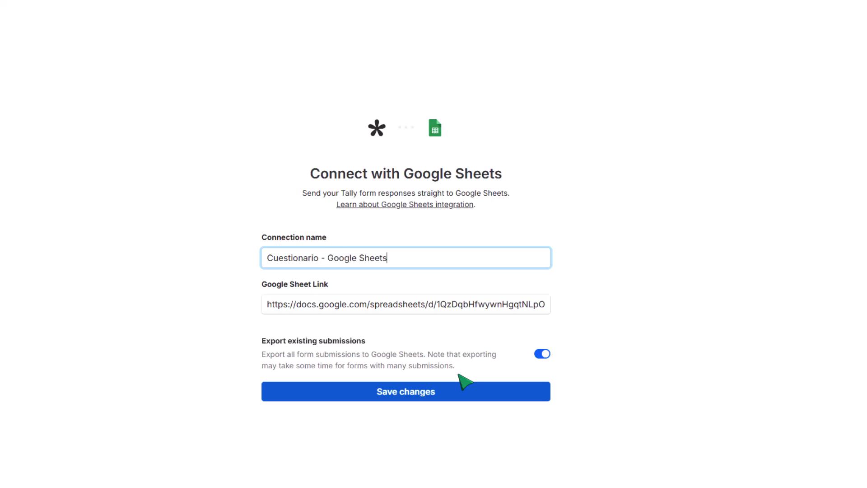
left_click(409, 394)
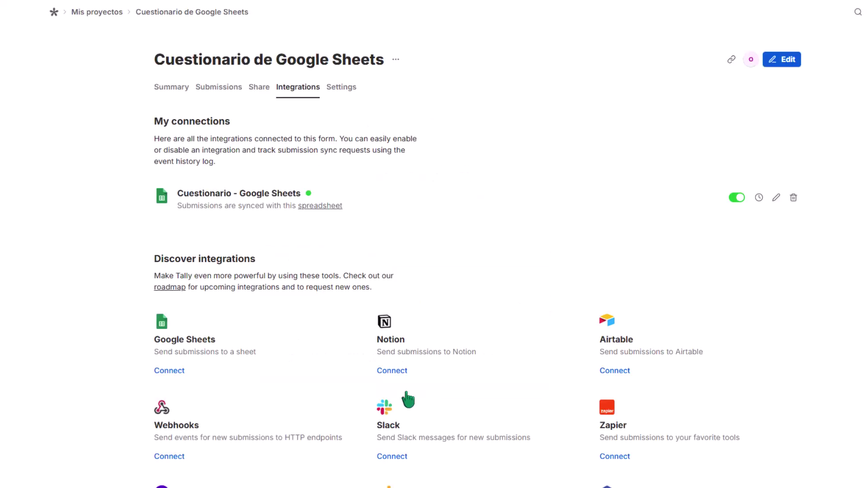
left_click(321, 207)
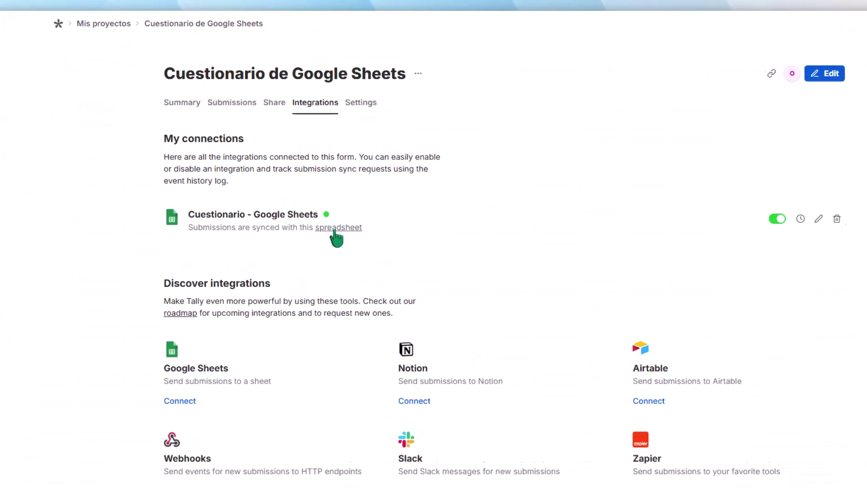
- In the form's settings, set the language to Spanish (Mexico) and enable the progress bar
left_click(351, 106)
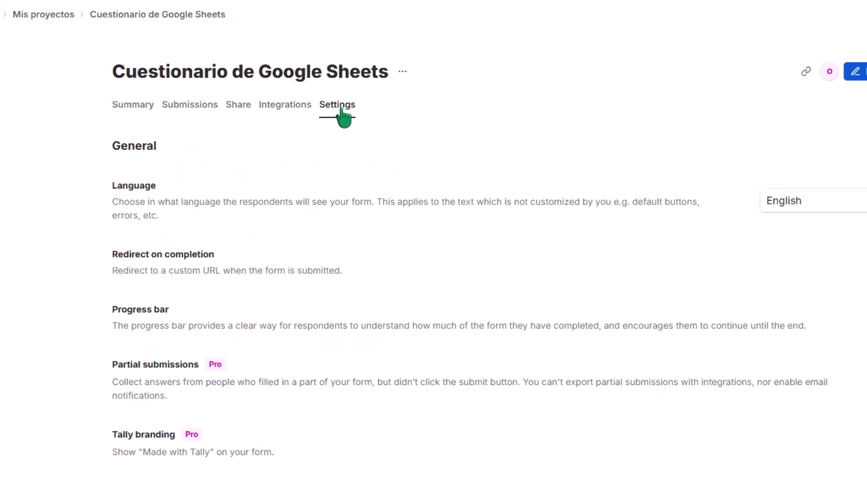
left_click(808, 202)
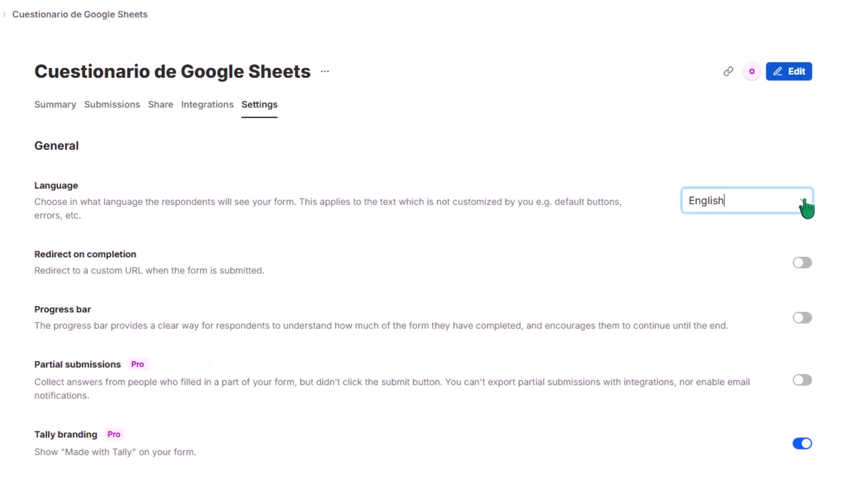
left_click_drag(812, 144, 821, 325)
left_click(754, 292)
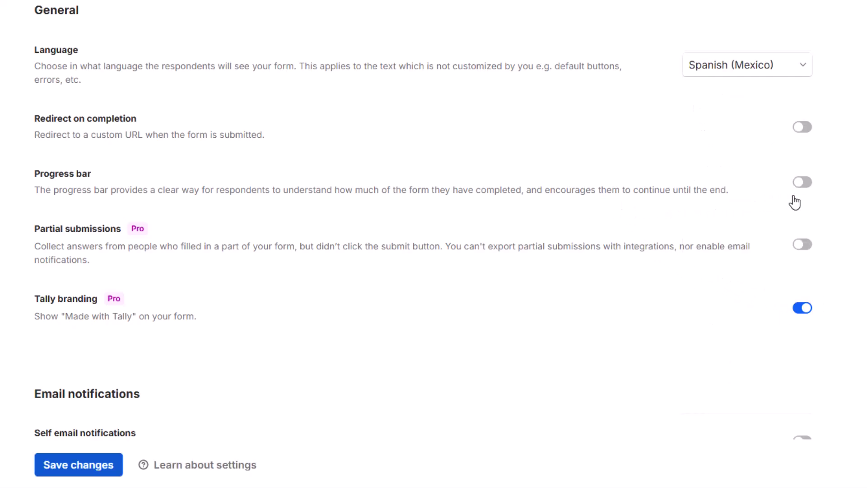
left_click(807, 182)
- Limit the form's total number of submissions to 25 in the Access settings
scroll(423, 220, "down", 6)
scroll(423, 220, "down", 5)
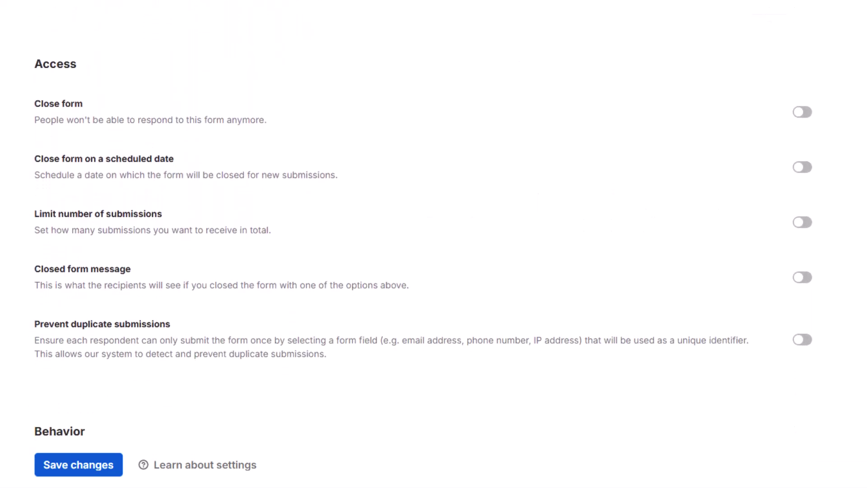
left_click(802, 223)
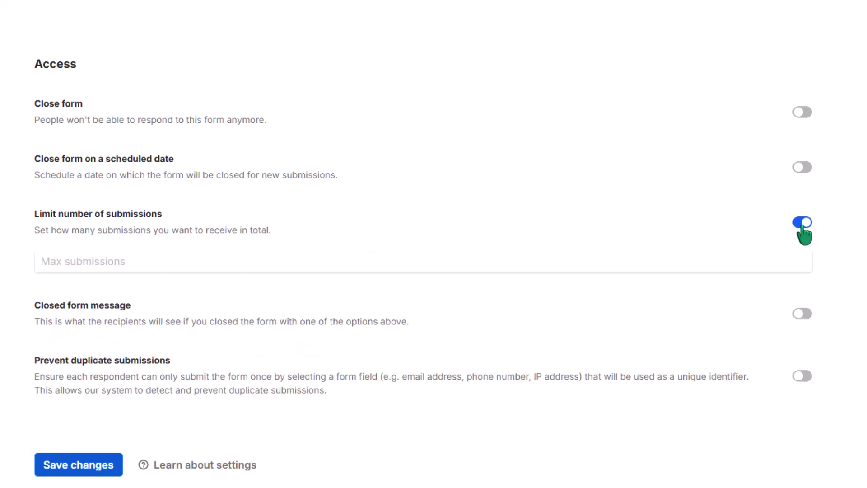
left_click(748, 257)
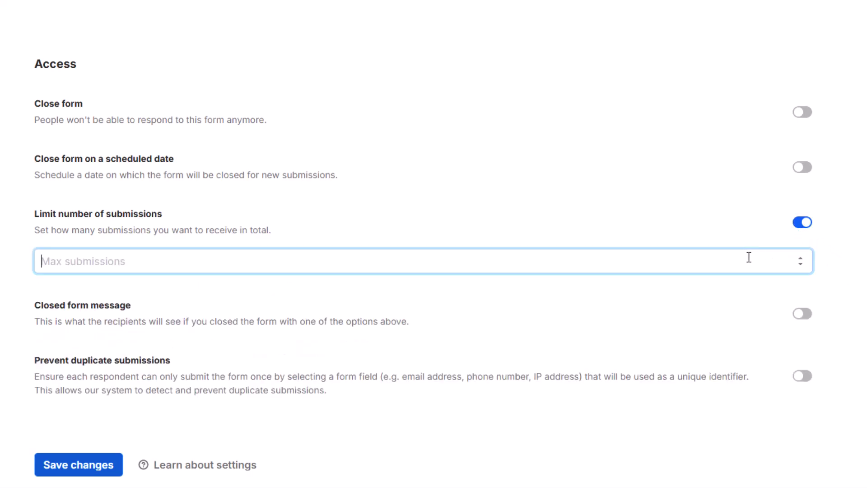
type("25")
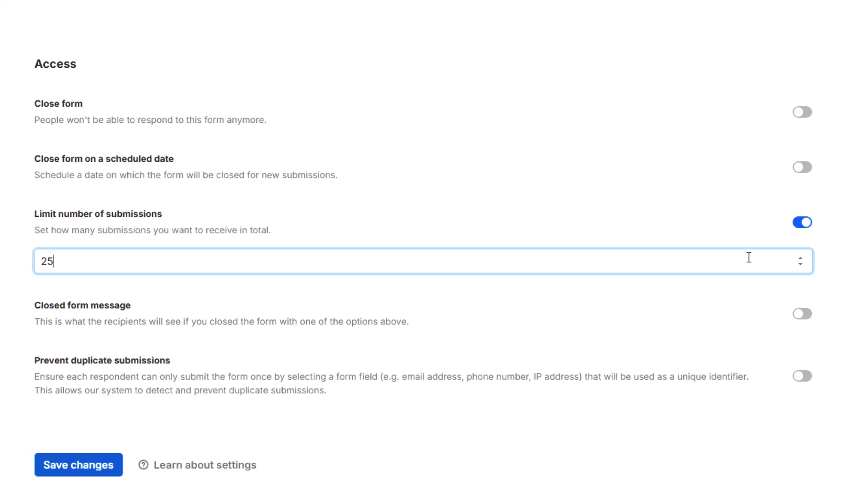
left_click(836, 261)
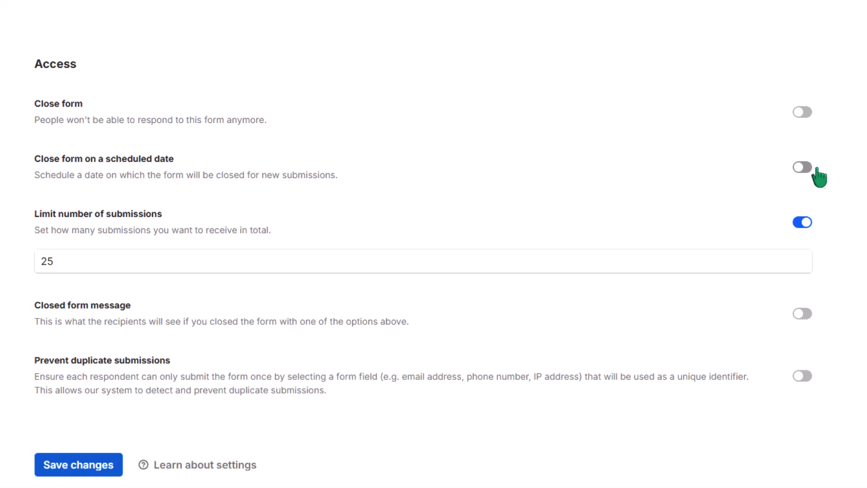
- Prevent duplicate submissions using the "Correo electrónico" field as the unique identifier, and save the settings changes
scroll(423, 226, "down", 4)
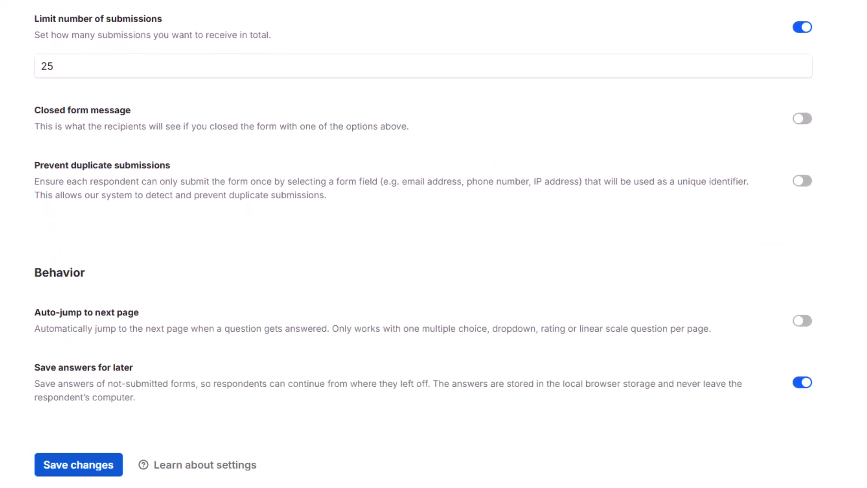
left_click(805, 186)
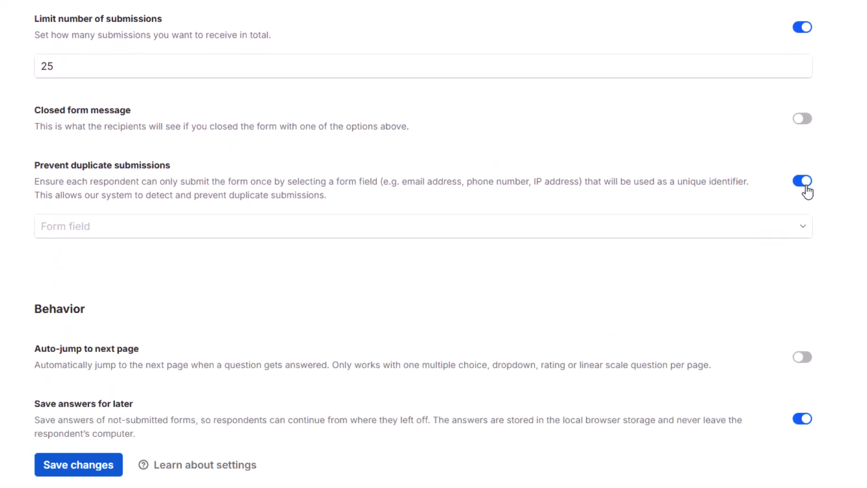
scroll(799, 253, "up", 1)
left_click(804, 289)
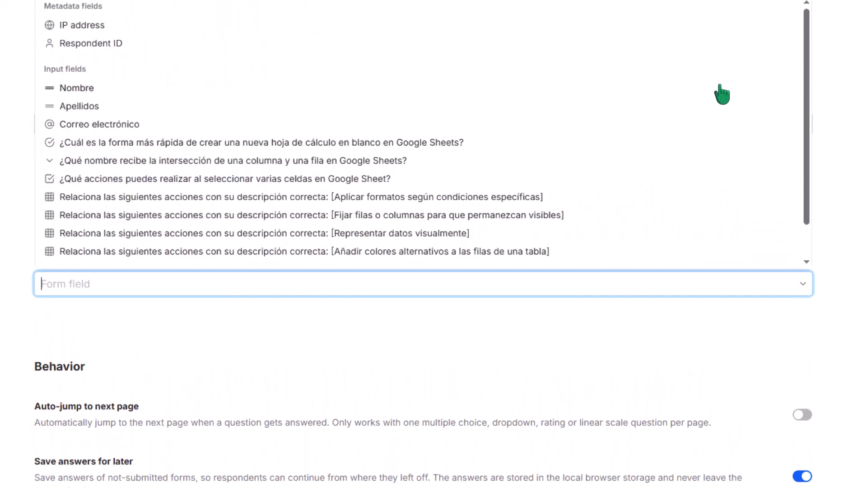
left_click(695, 127)
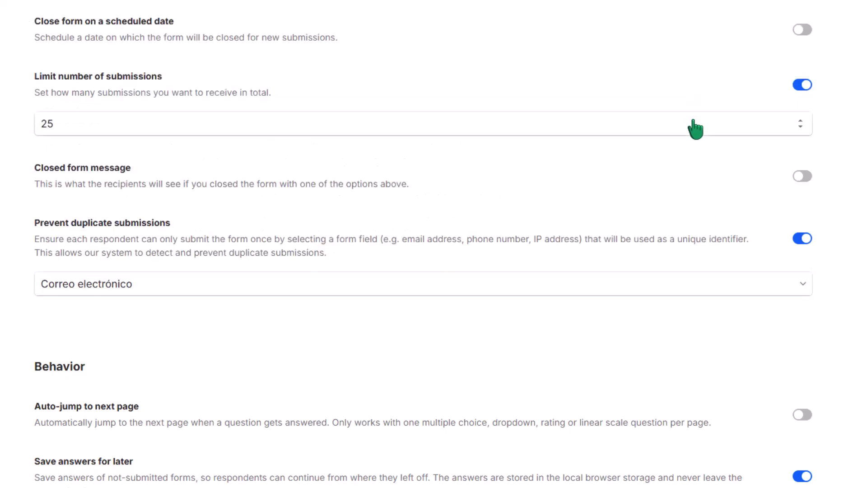
scroll(466, 393, "down", 2)
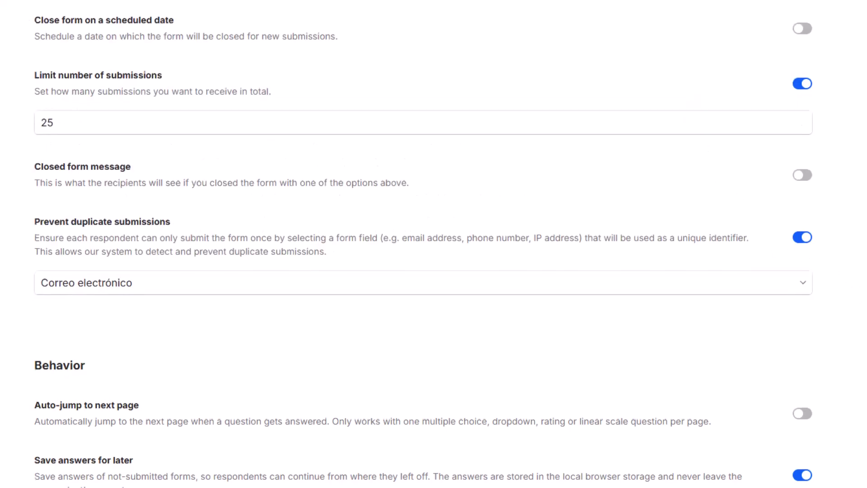
left_click(78, 468)
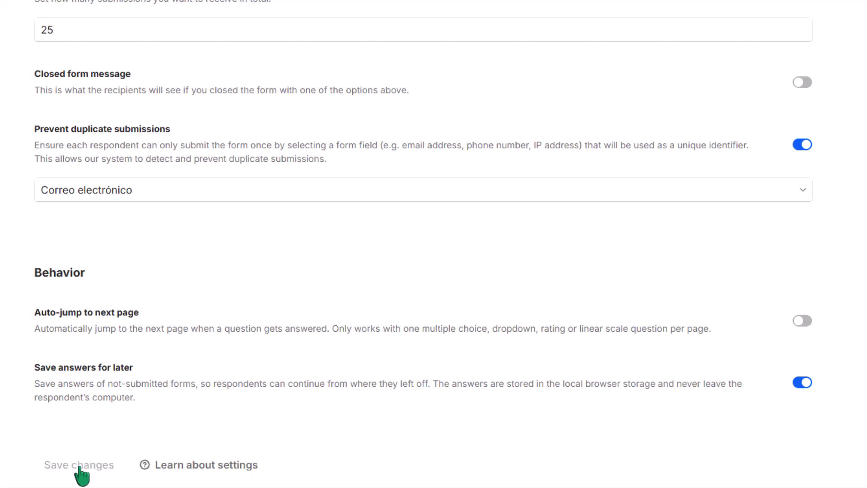
- Reopen the form for editing and insert a 'Thank you' page after the last scoring rule of the matrix question
scroll(433, 244, "up", 10)
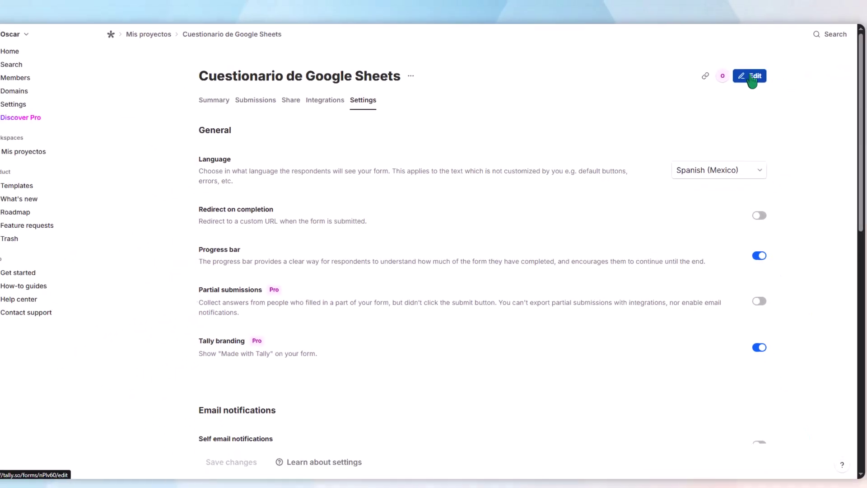
left_click(751, 79)
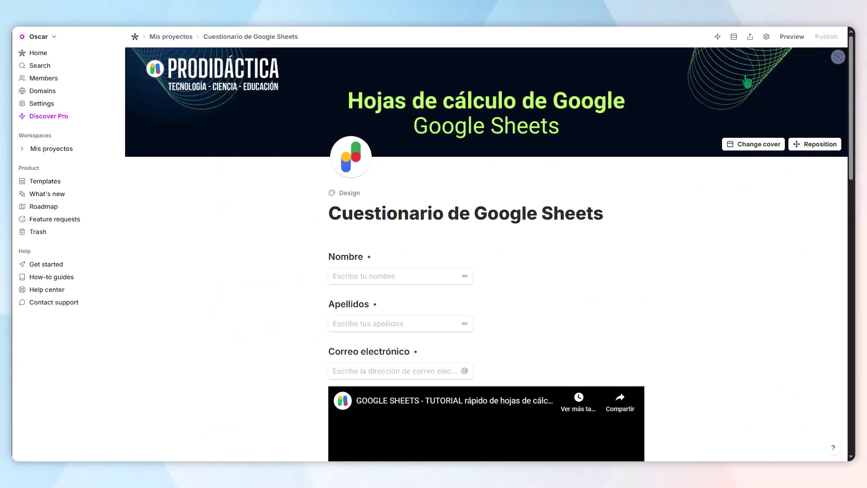
scroll(851, 97, "down", 9)
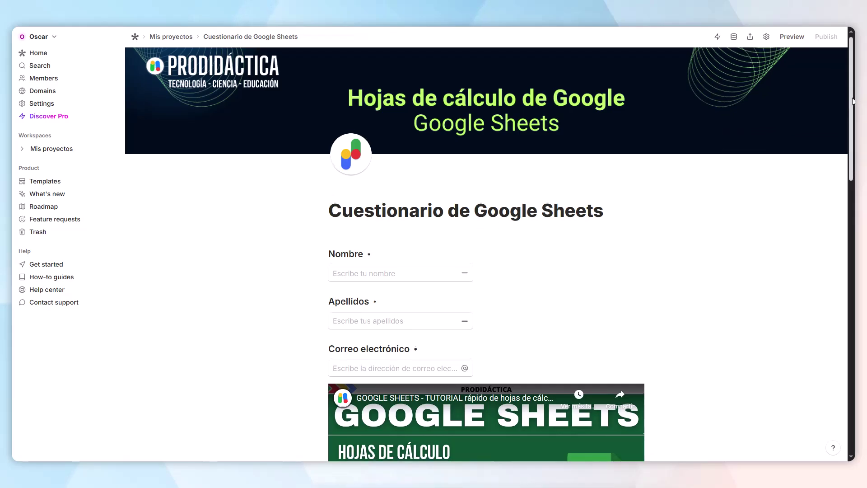
scroll(486, 253, "down", 15)
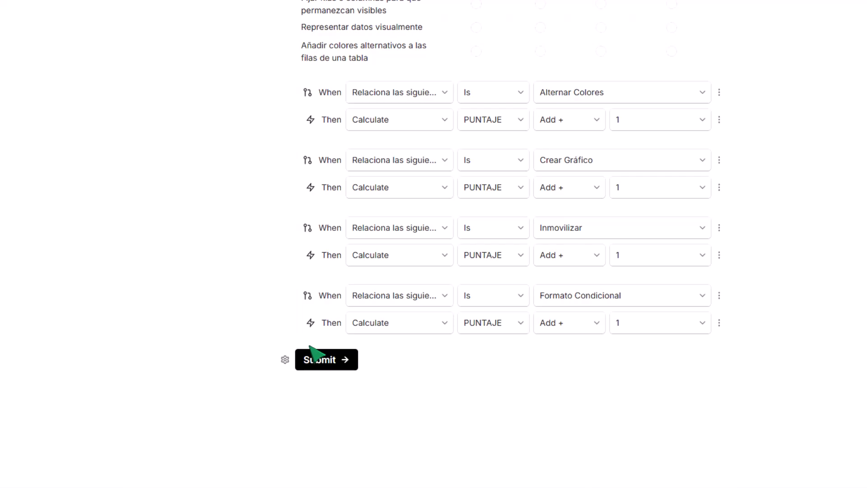
left_click(310, 346)
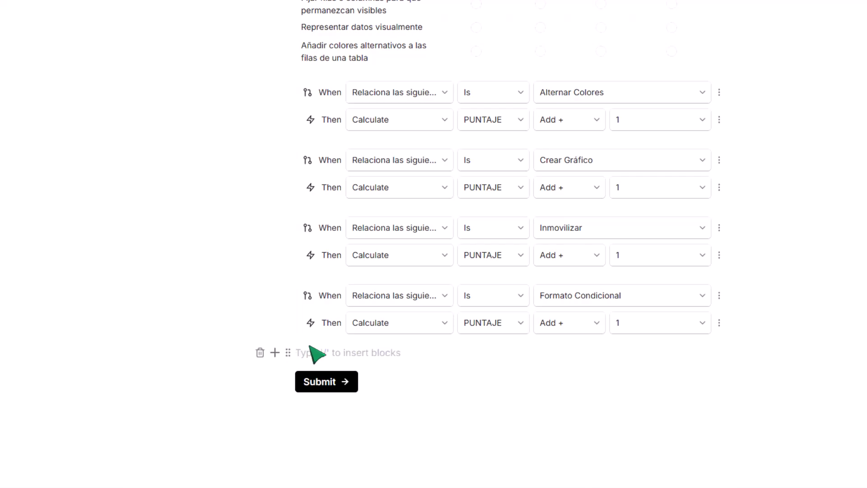
type("/")
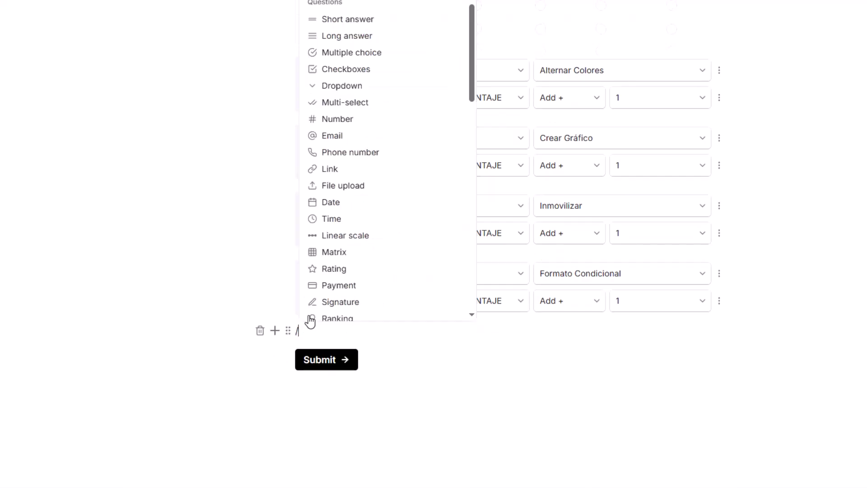
left_click_drag(474, 68, 471, 144)
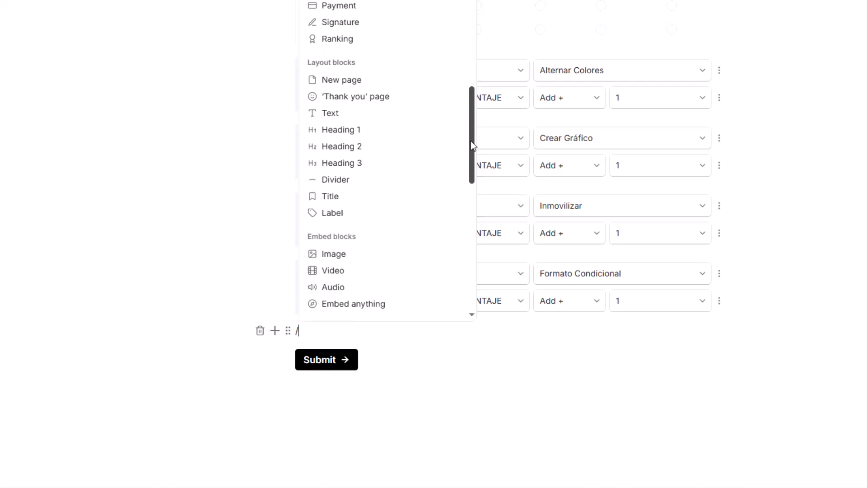
left_click(377, 96)
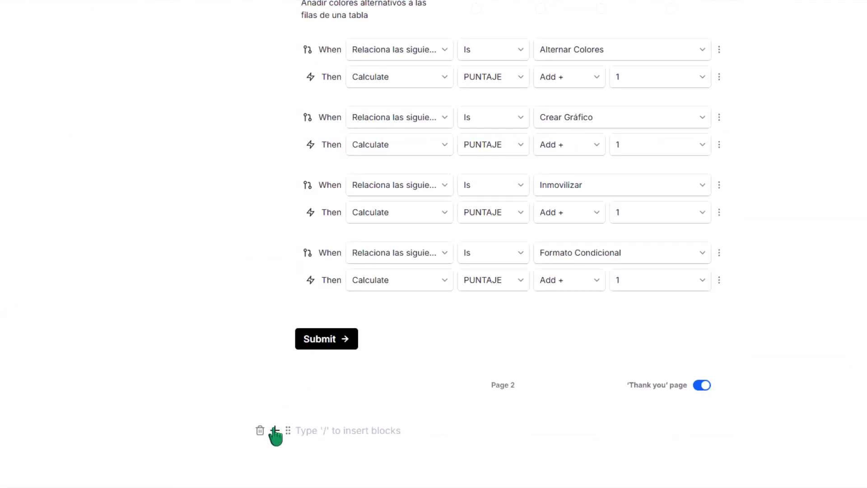
left_click(274, 432)
left_click_drag(363, 120, 364, 220)
left_click(595, 43)
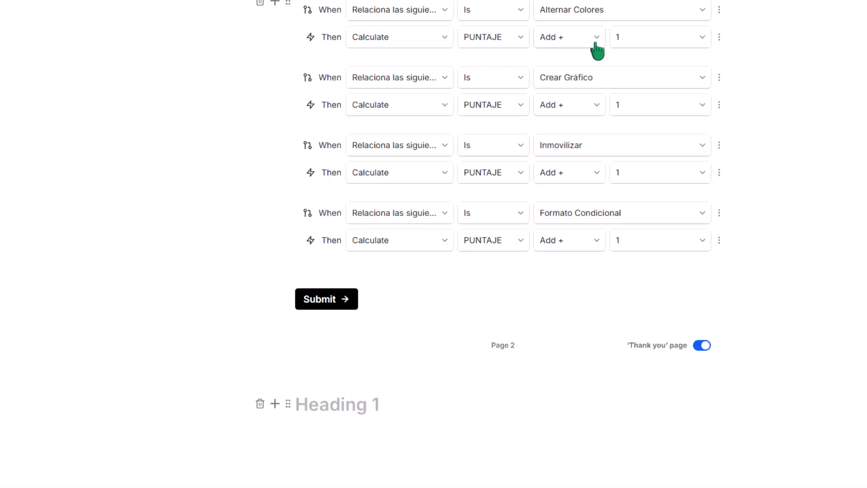
type("@")
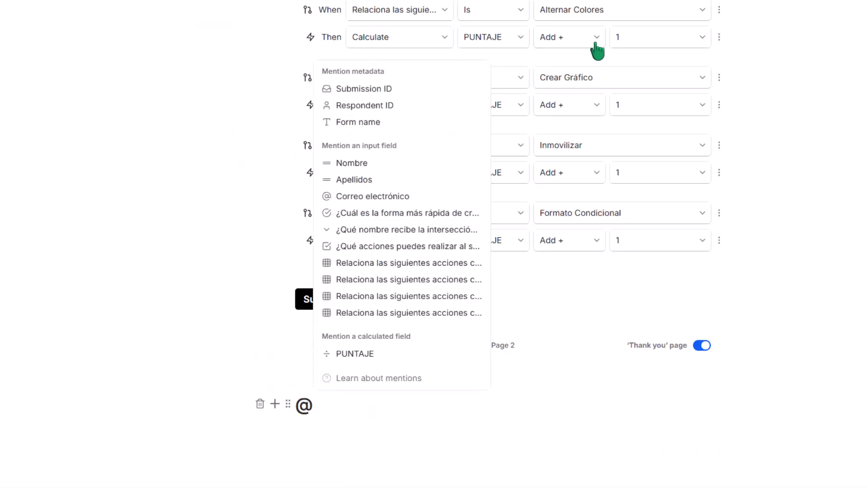
left_click(375, 164)
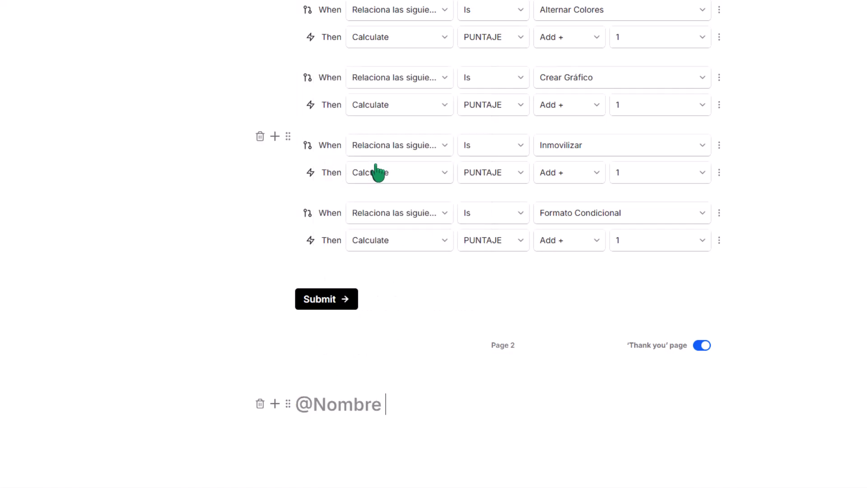
type(", gracias por responder")
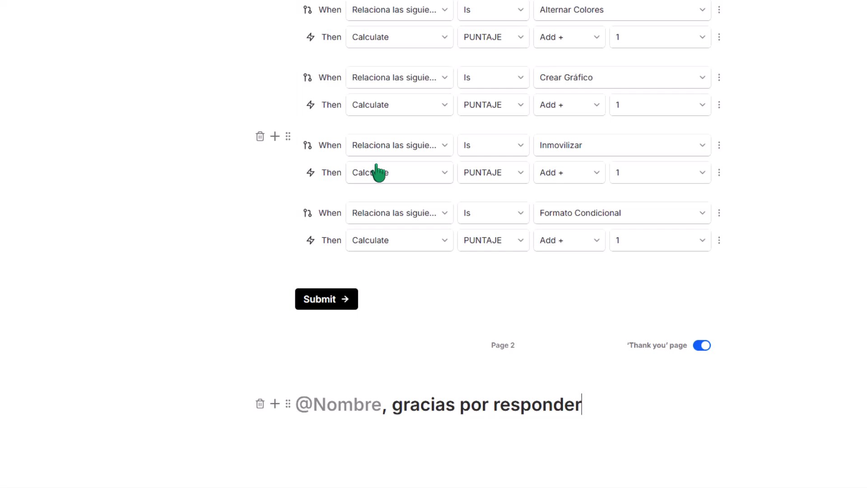
type(" @")
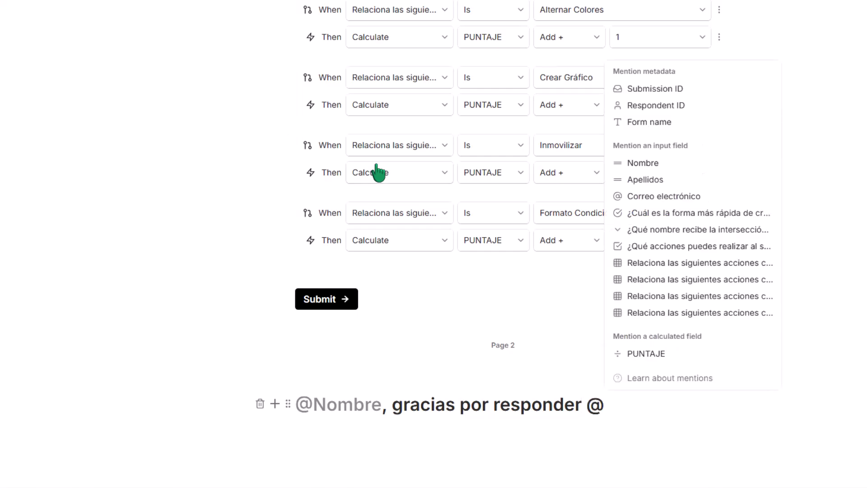
left_click(660, 124)
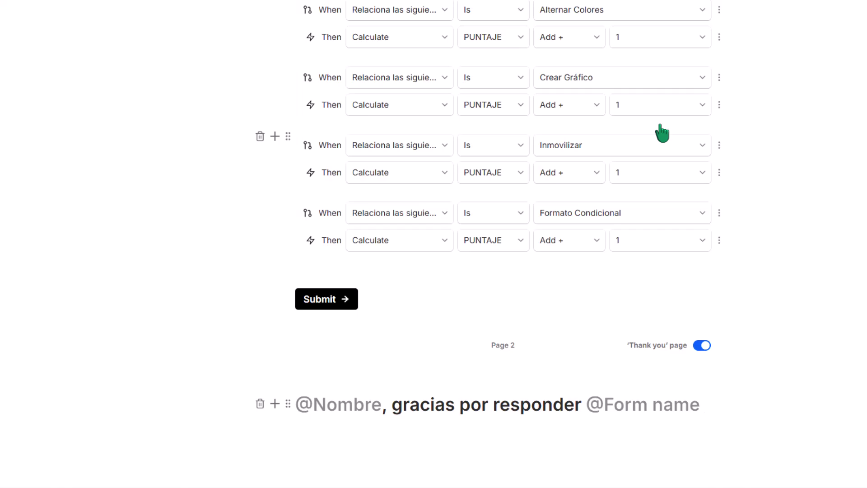
key("Return")
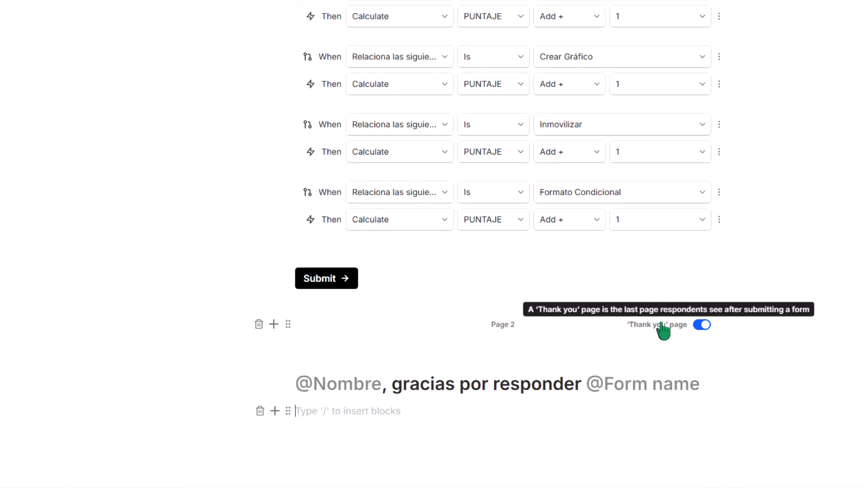
left_click(275, 411)
left_click_drag(365, 116, 363, 203)
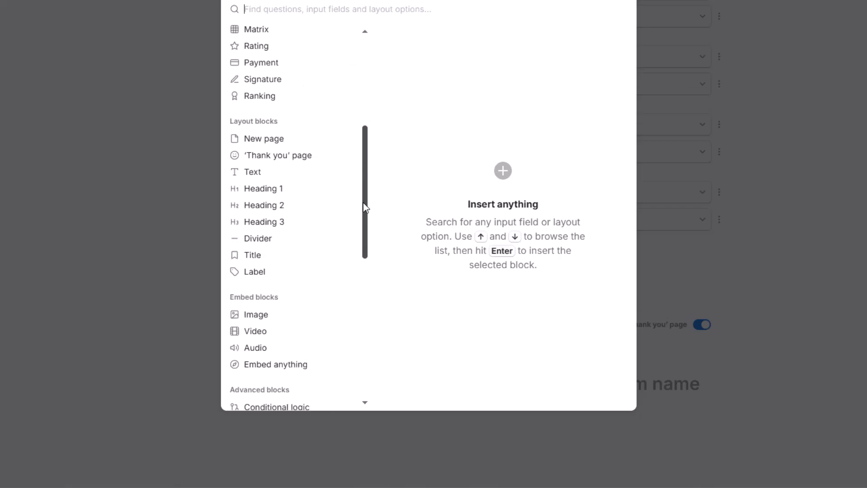
left_click(592, 44)
type("Tu puntaje")
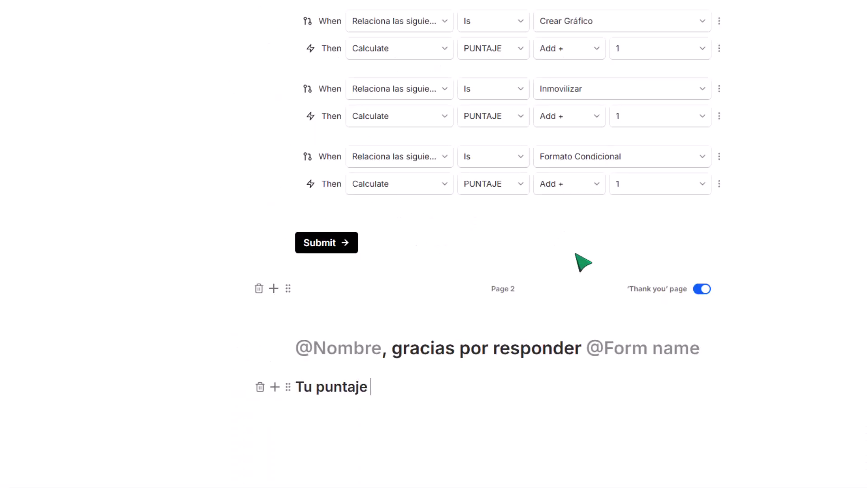
type(" es: @")
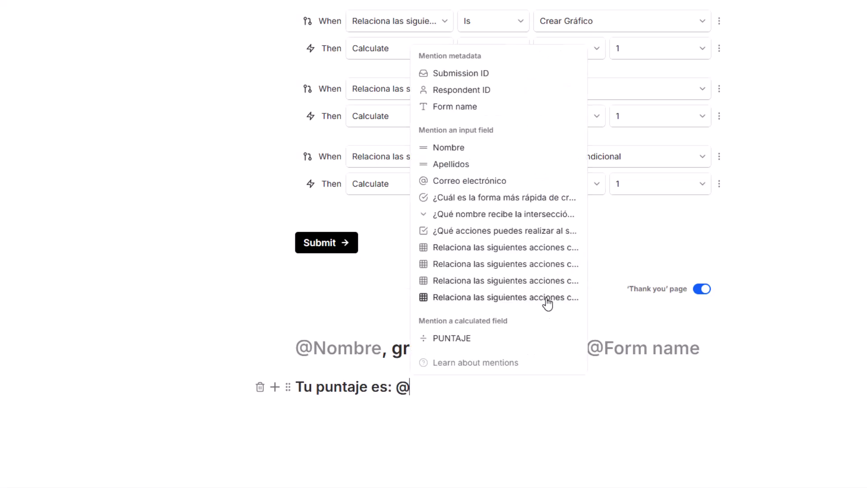
left_click(540, 337)
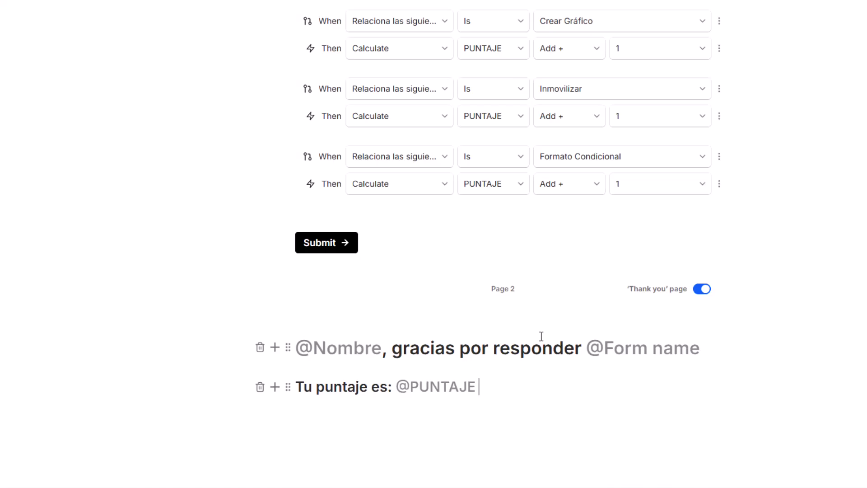
- Add a closing Heading 2 reading "¡Hasta pronto!" below the score line
key("Return")
left_click(276, 389)
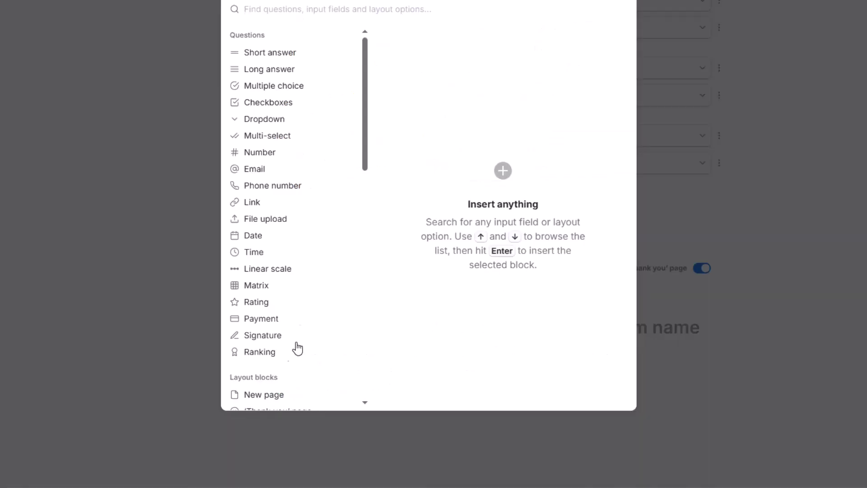
left_click_drag(366, 112, 366, 226)
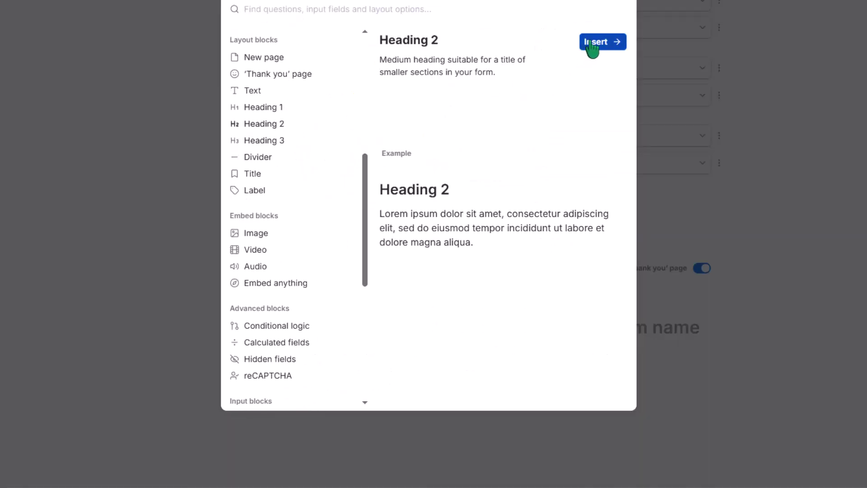
left_click(591, 42)
type("¡Hasta pronto!")
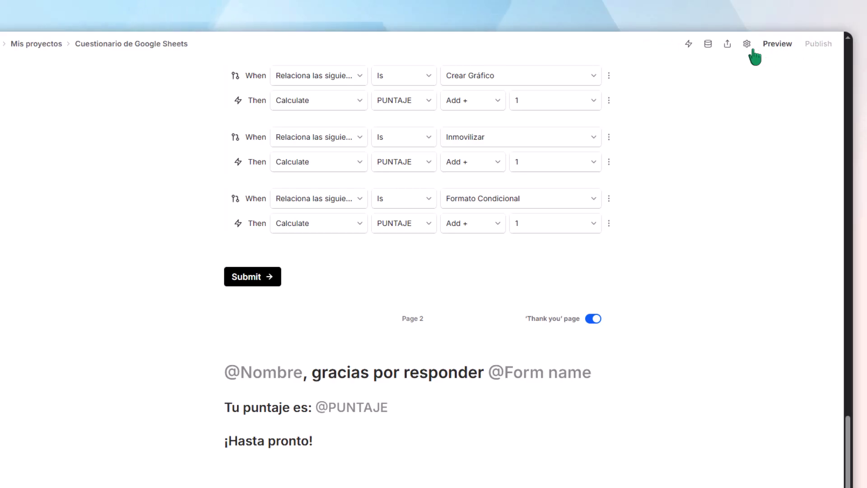
left_click(728, 45)
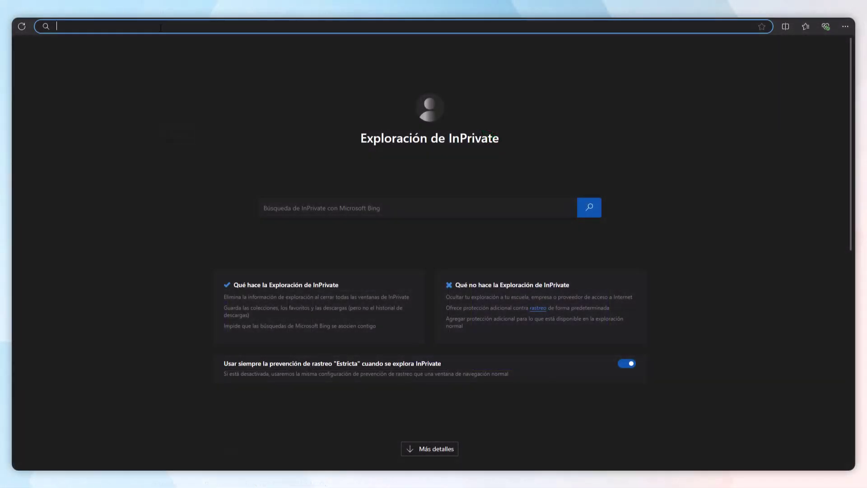
type("https://tally.so/r/nPlv60")
key("Return")
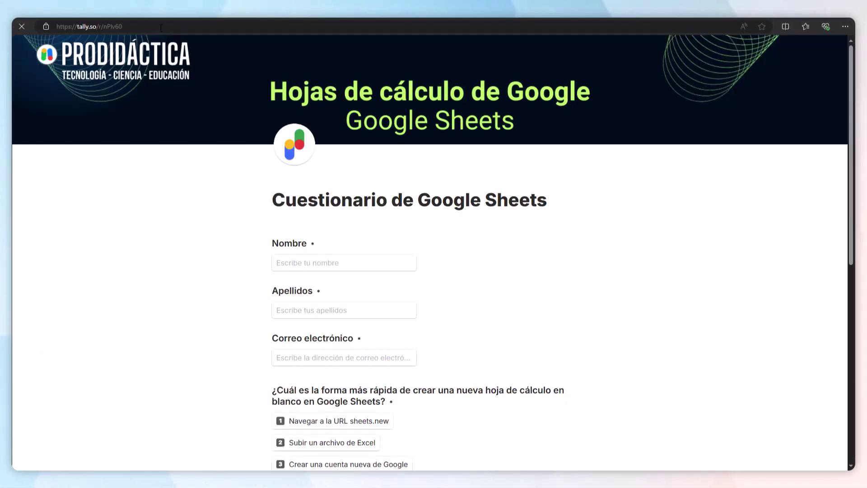
- Fill in the respondent's first name and surname in the quiz's opening fields
type("Juan")
left_click(290, 304)
type("Sánc")
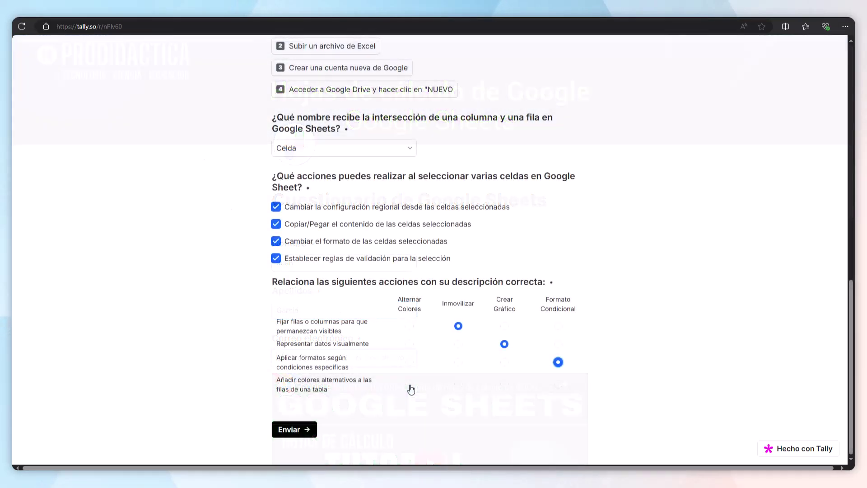
- Match "Añadir colores alternativos a las filas de una tabla" with Alternar Colores, deselect "Cambiar la configuración regional desde las celdas seleccionadas", and submit the quiz
left_click(410, 385)
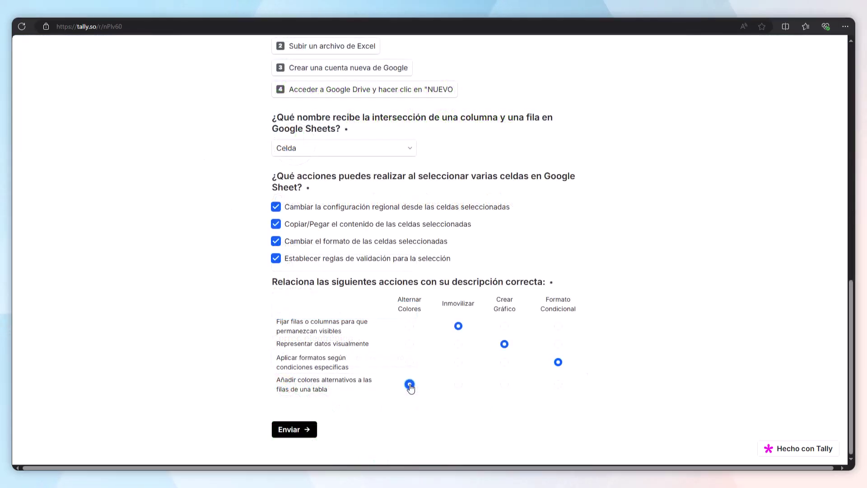
left_click(295, 430)
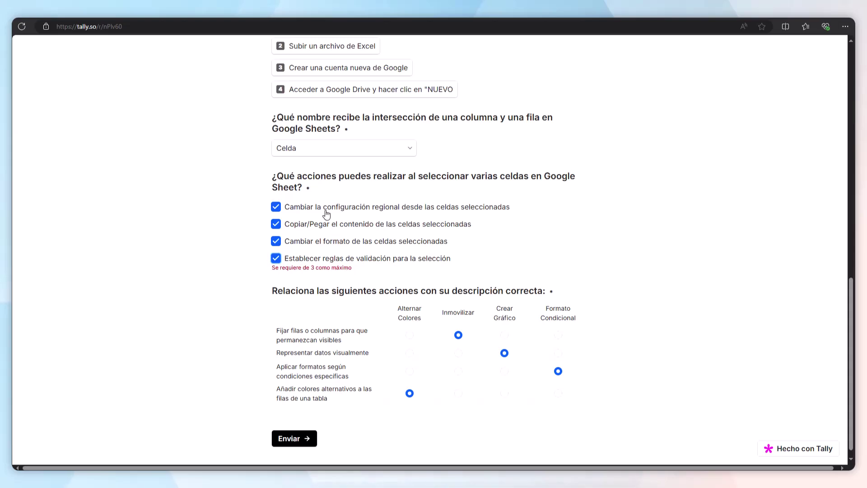
left_click(276, 207)
left_click(298, 437)
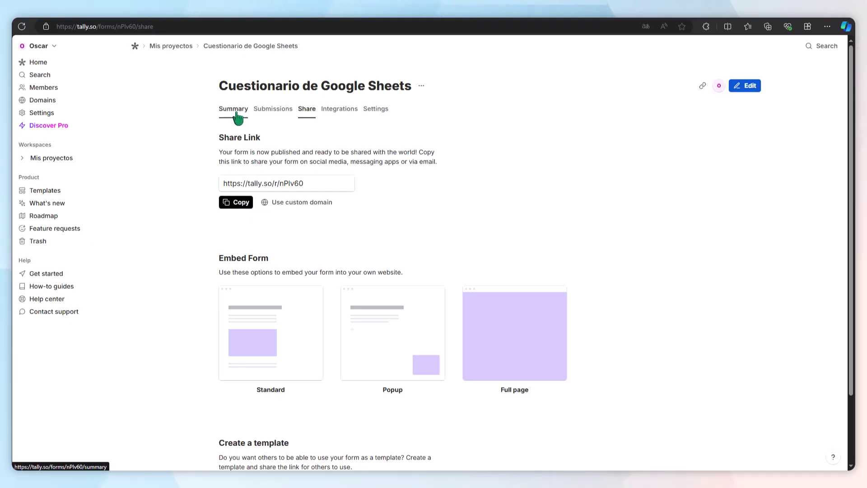
- Review the form's response summary, including the per-question results and the full details of the individual response
left_click(236, 111)
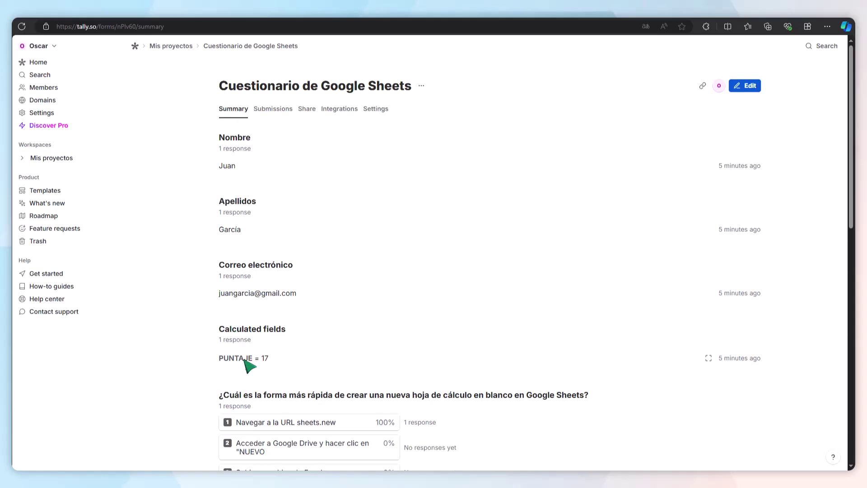
scroll(847, 322, "down", 6)
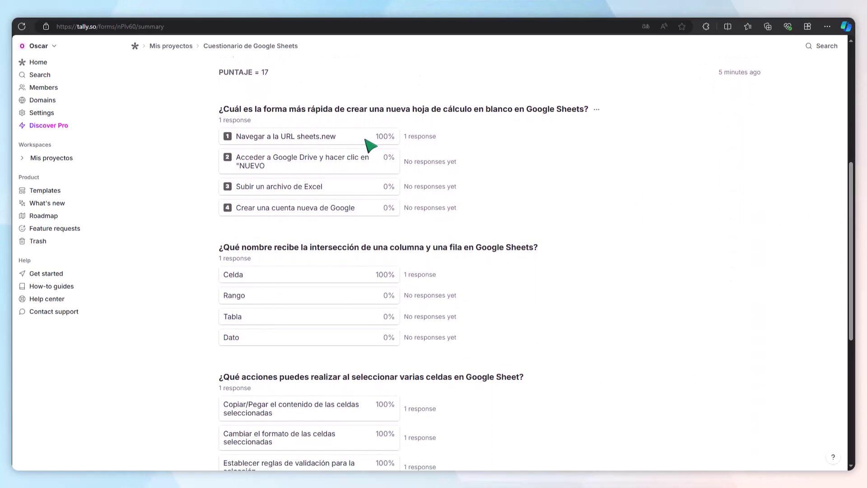
scroll(362, 330, "up", 6)
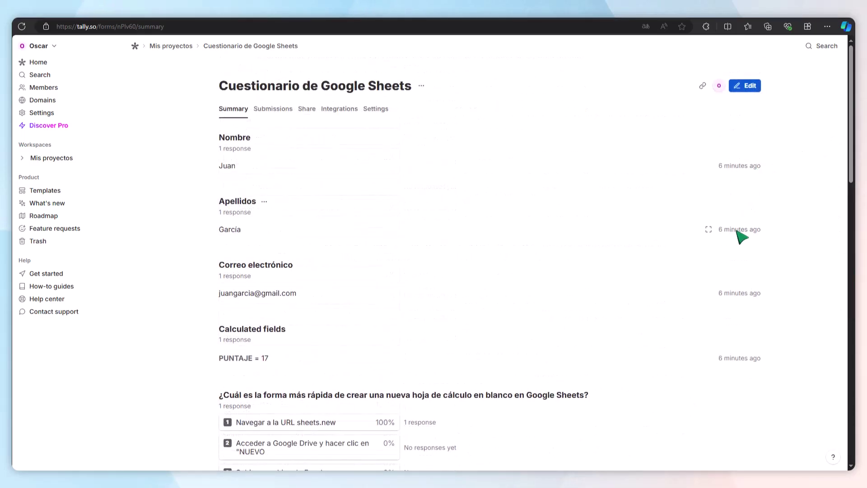
left_click(708, 230)
left_click_drag(702, 248, 695, 207)
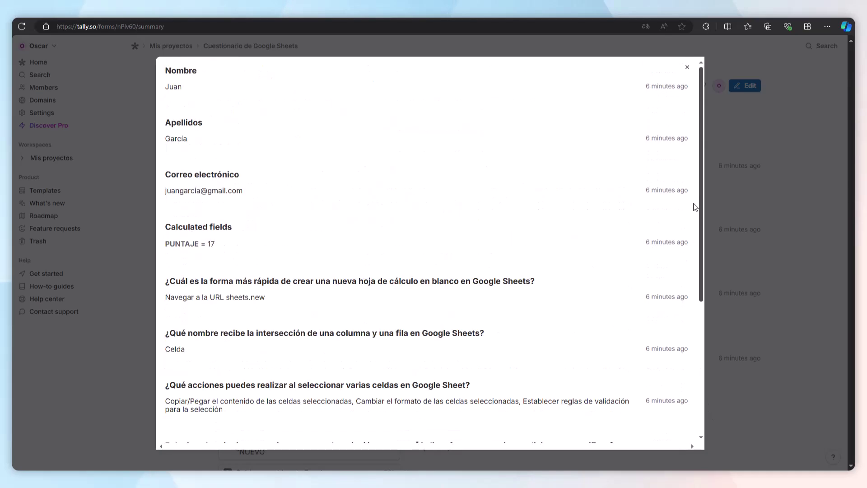
left_click(687, 67)
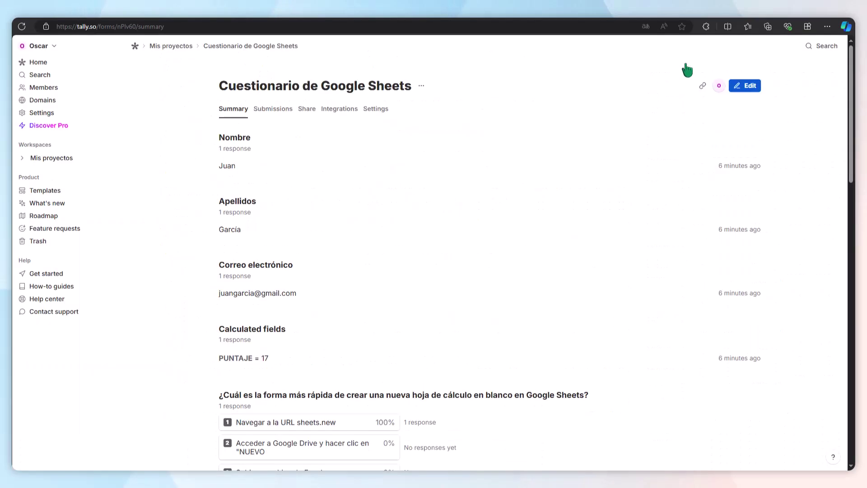
- Review the form's submissions table, comparing the All, Completed and Partial filters
left_click(281, 113)
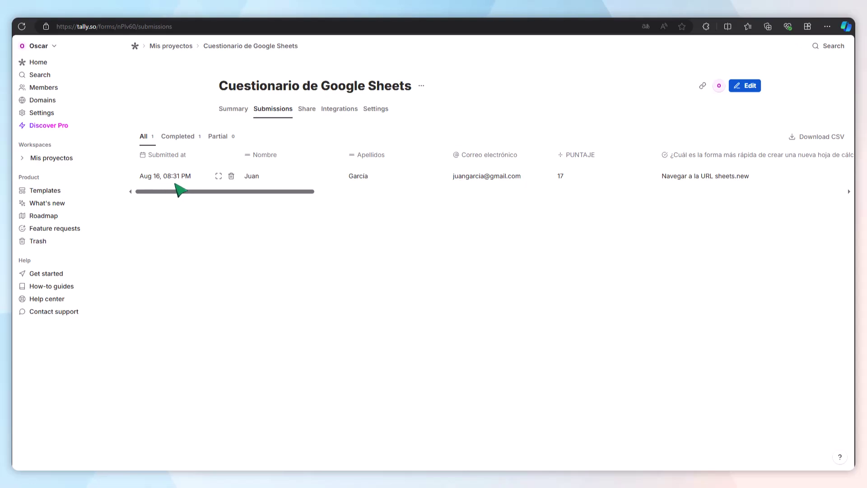
left_click_drag(310, 193, 277, 184)
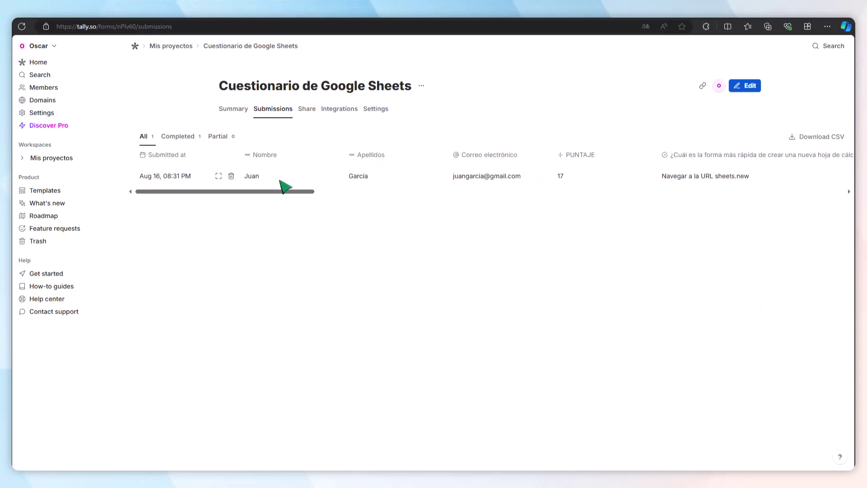
left_click(183, 137)
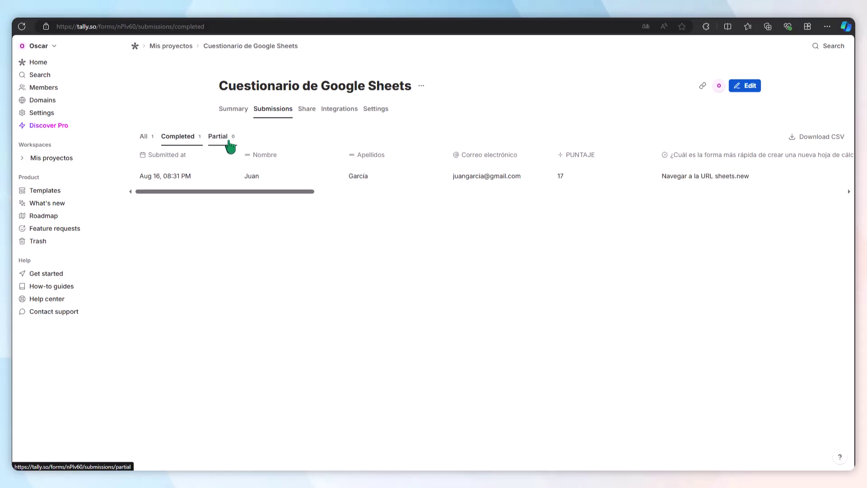
left_click(229, 145)
left_click(183, 144)
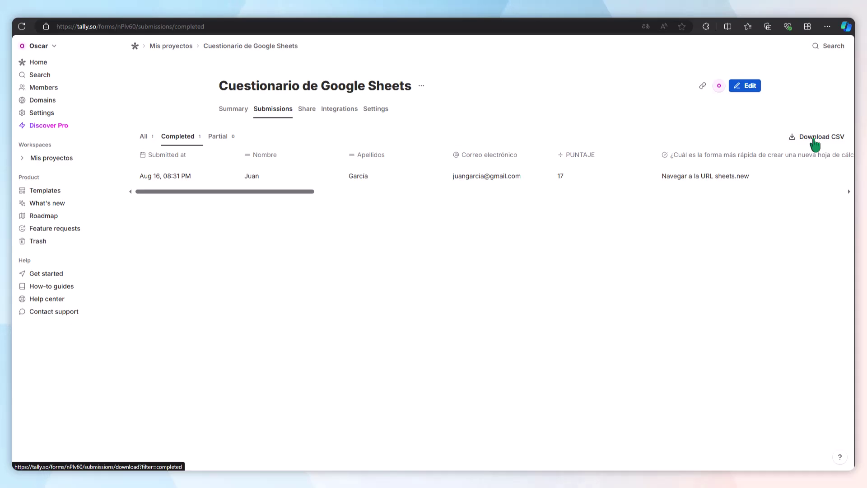
- Open the synced spreadsheet from the form's Google Sheets integration
left_click(338, 115)
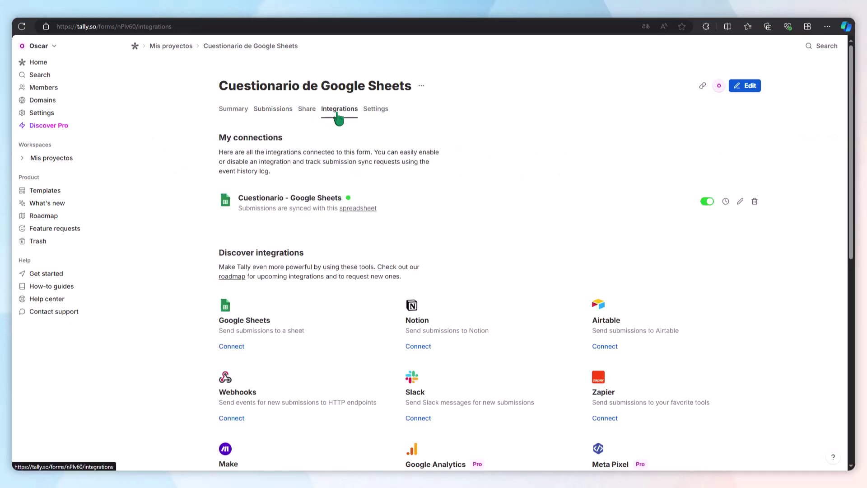
left_click(359, 216)
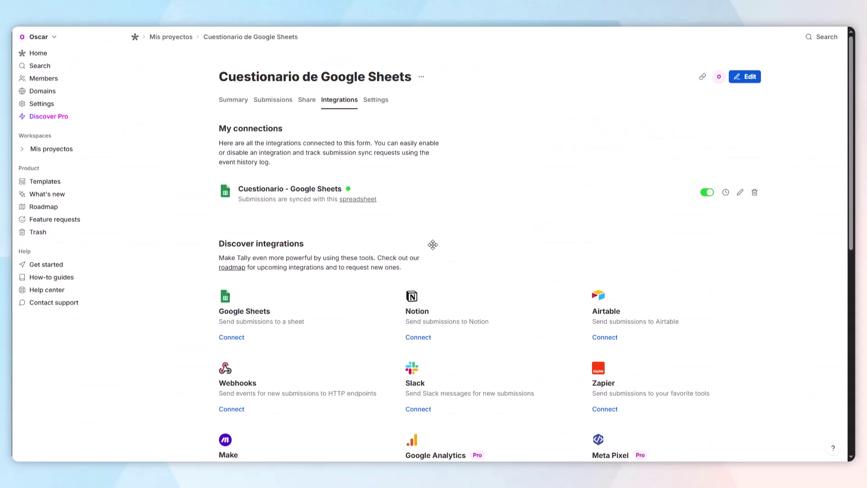
- Open the form for editing and insert a new page between the Correo electrónico field and the video
left_click(744, 76)
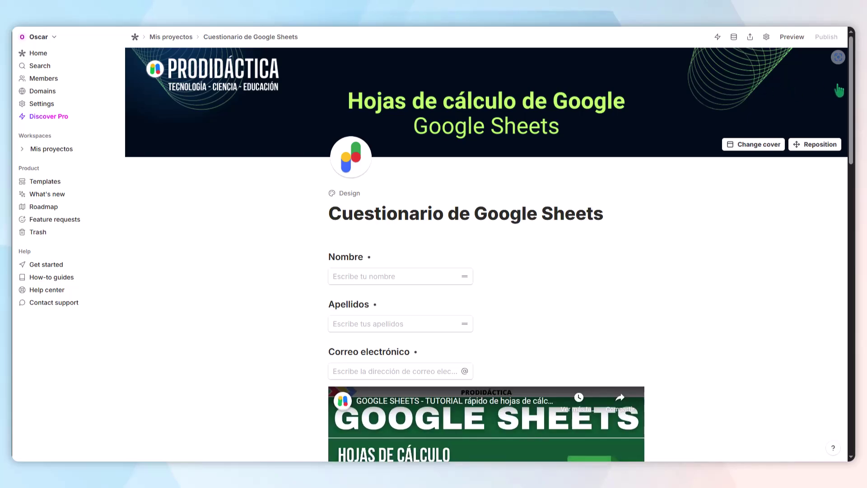
left_click(474, 374)
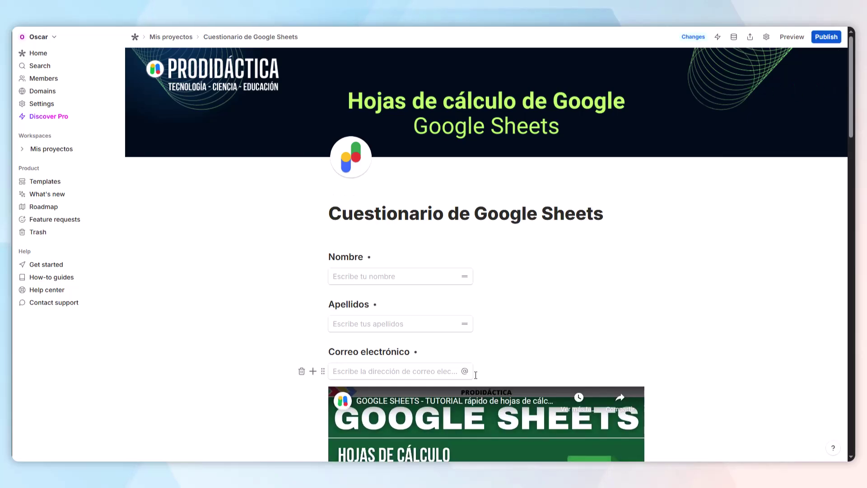
key("Return")
left_click(314, 377)
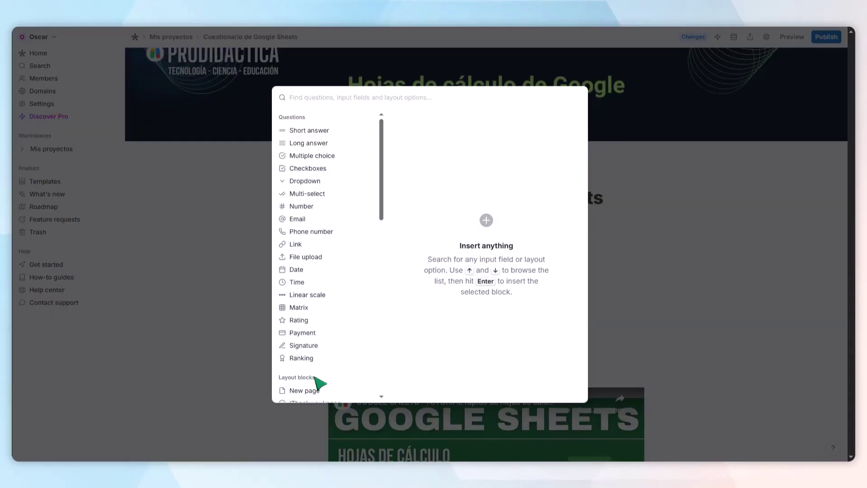
scroll(372, 237, "down", 5)
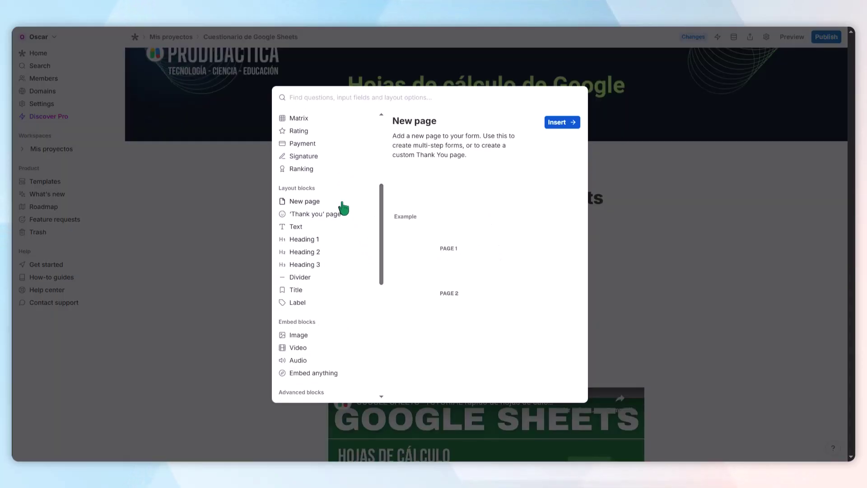
left_click(555, 123)
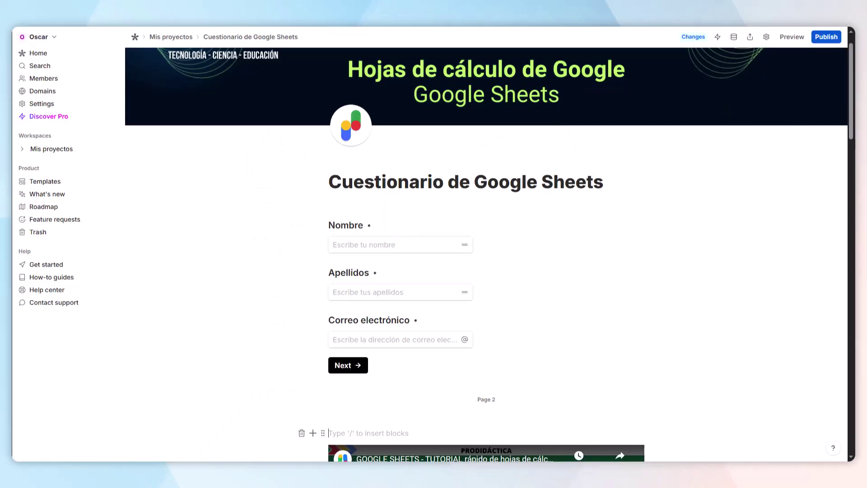
- Insert a new page between the PUNTAJE calculated field and the first question
left_click_drag(851, 108, 852, 191)
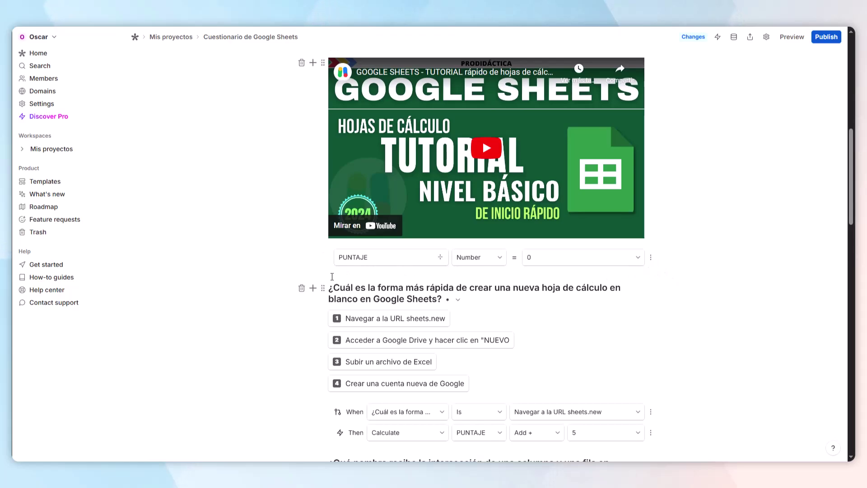
left_click(329, 288)
key("Return")
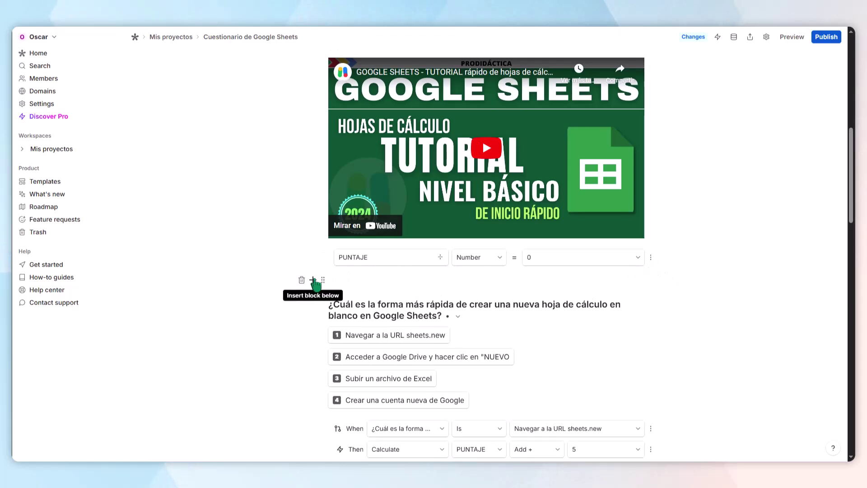
left_click(316, 280)
scroll(372, 235, "down", 4)
mouse_move(360, 236)
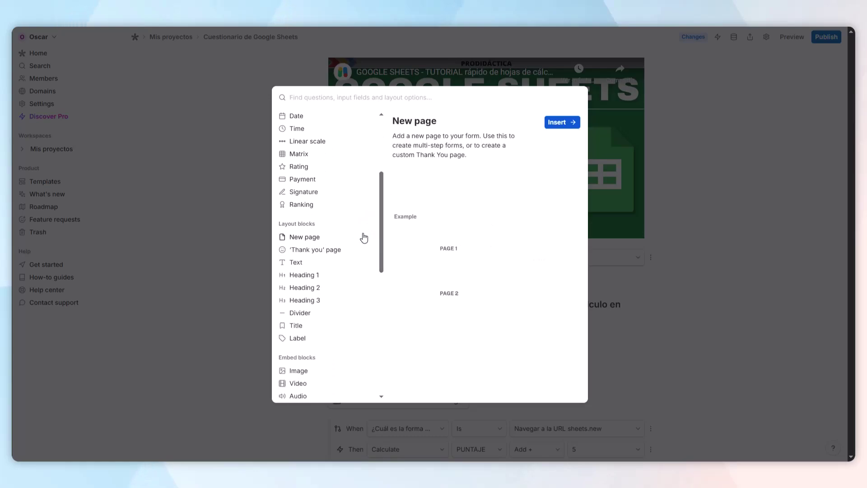
left_click(554, 122)
- Try to insert a new page below the title of the row-and-column intersection question, and undo the insertion
scroll(853, 223, "down", 4)
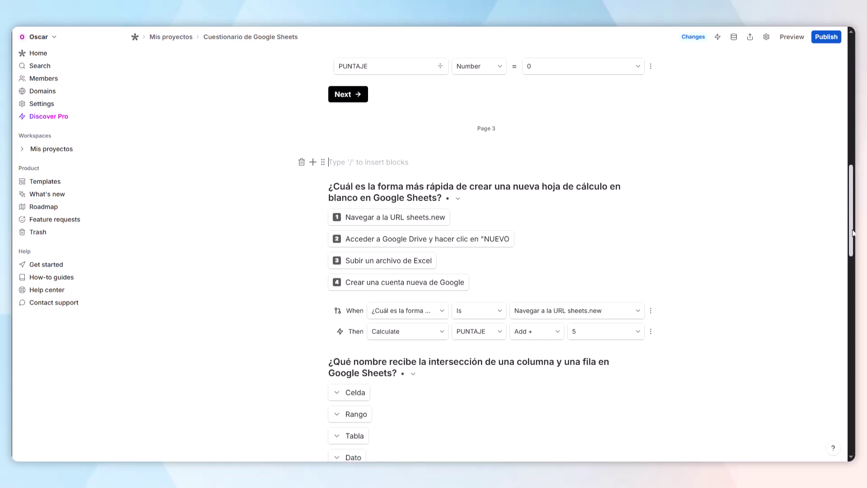
scroll(853, 233, "down", 2)
left_click(313, 293)
left_click_drag(379, 163, 380, 207)
mouse_move(379, 203)
left_click(554, 121)
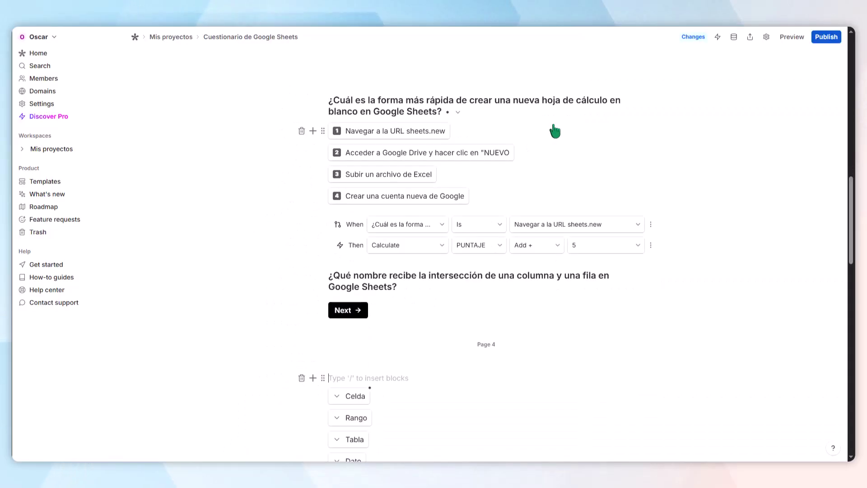
key("ctrl+z")
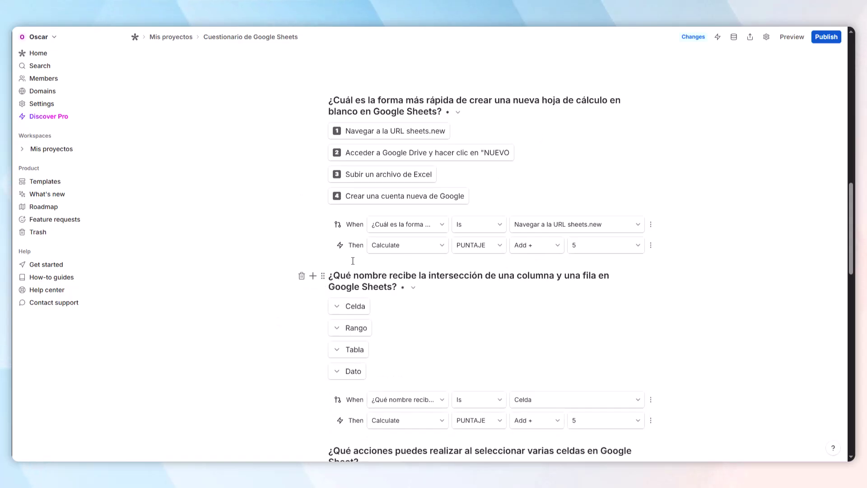
- Browse the layout blocks available to insert above the video on page 2
left_click_drag(381, 195, 381, 239)
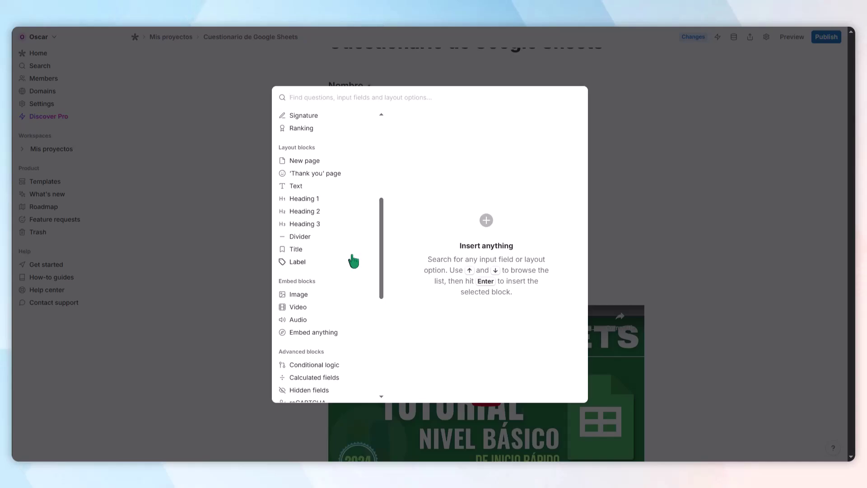
mouse_move(354, 261)
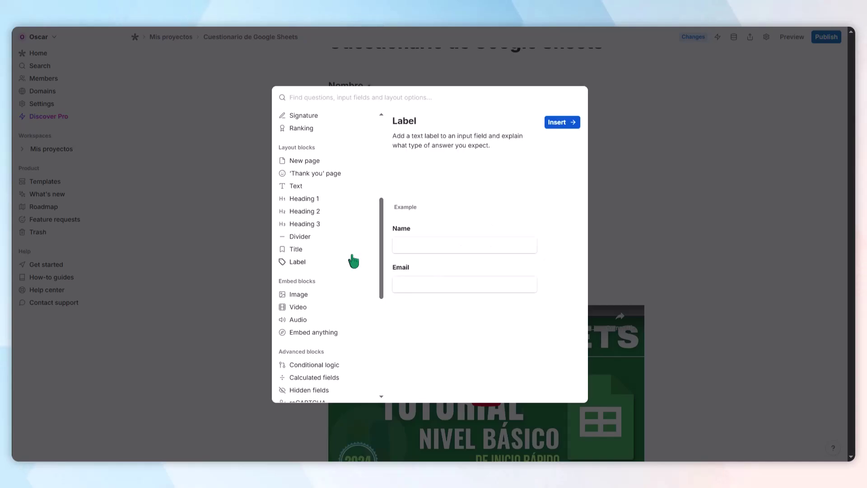